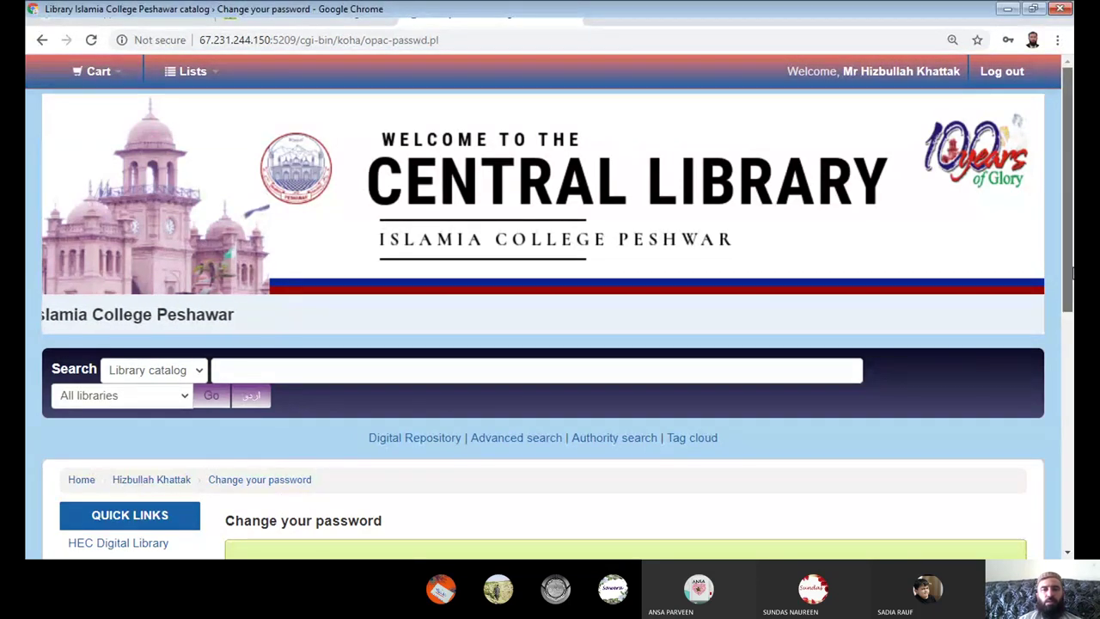
Step: Log out of the library account from the password change page
drag(1070, 275, 1071, 341)
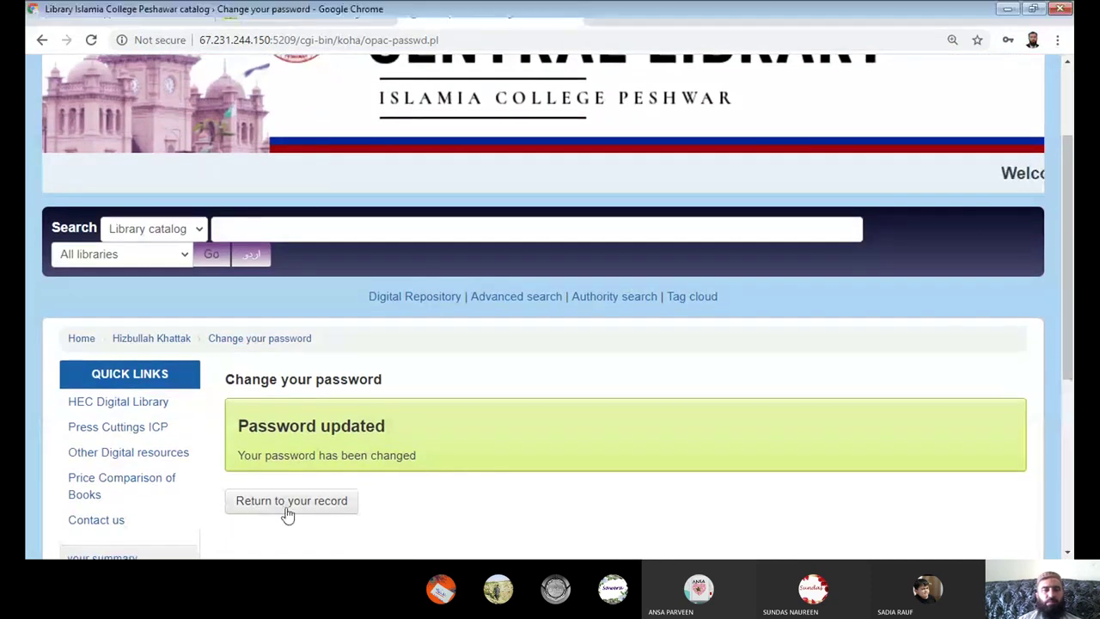
scroll(916, 120, up, 2)
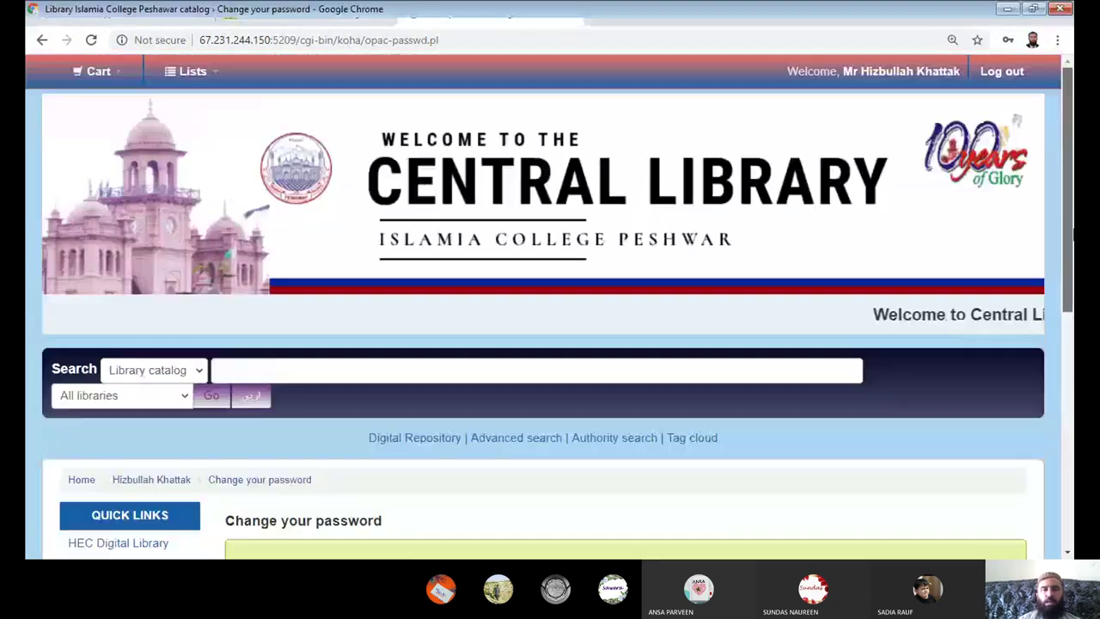
click(997, 77)
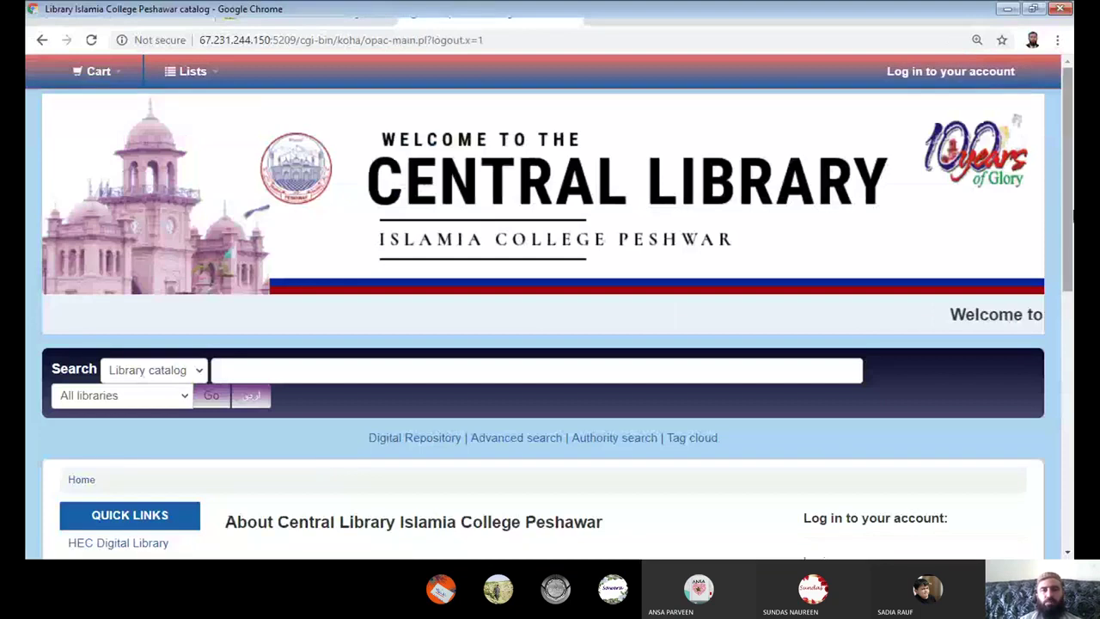
Step: Log in to the library account with the library card number and the account password
scroll(1068, 215, down, 3)
click(865, 302)
text(M)
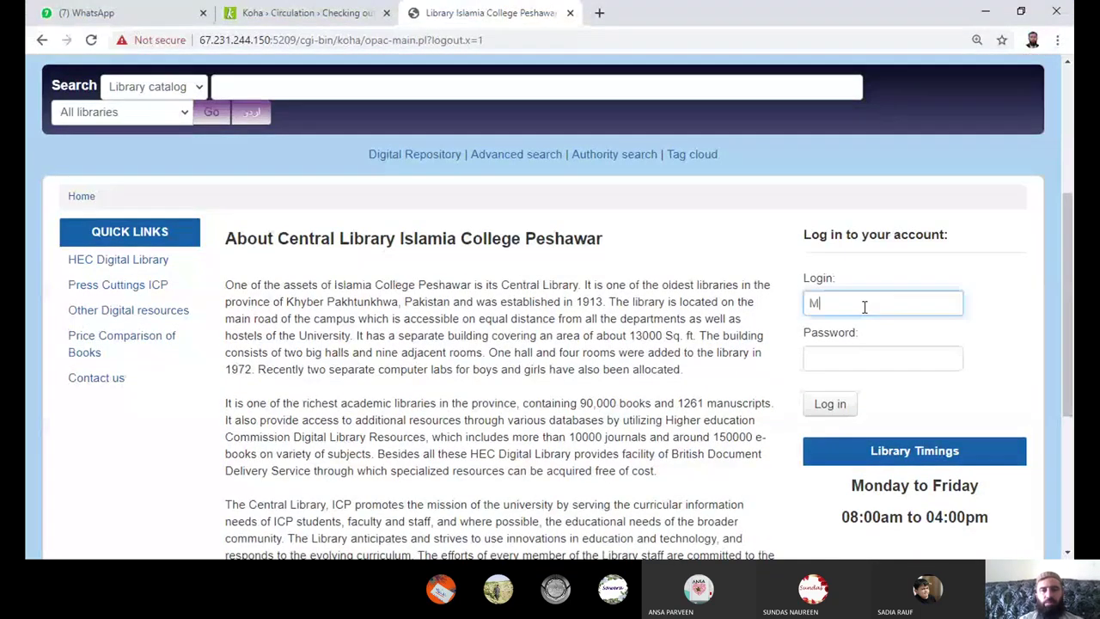
text(P1001)
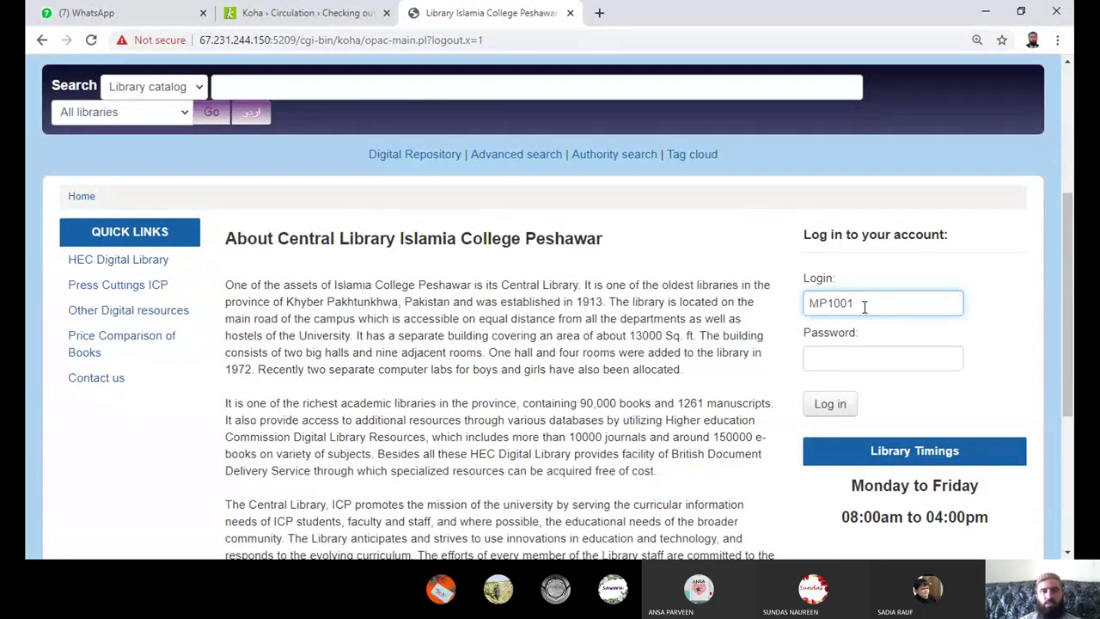
click(832, 367)
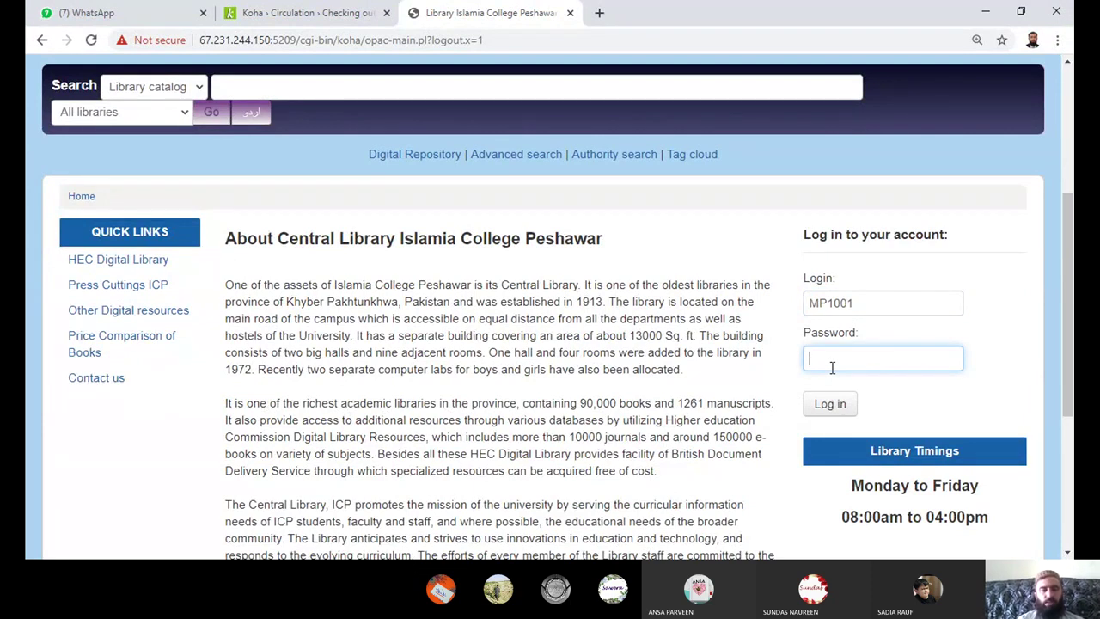
text(•)
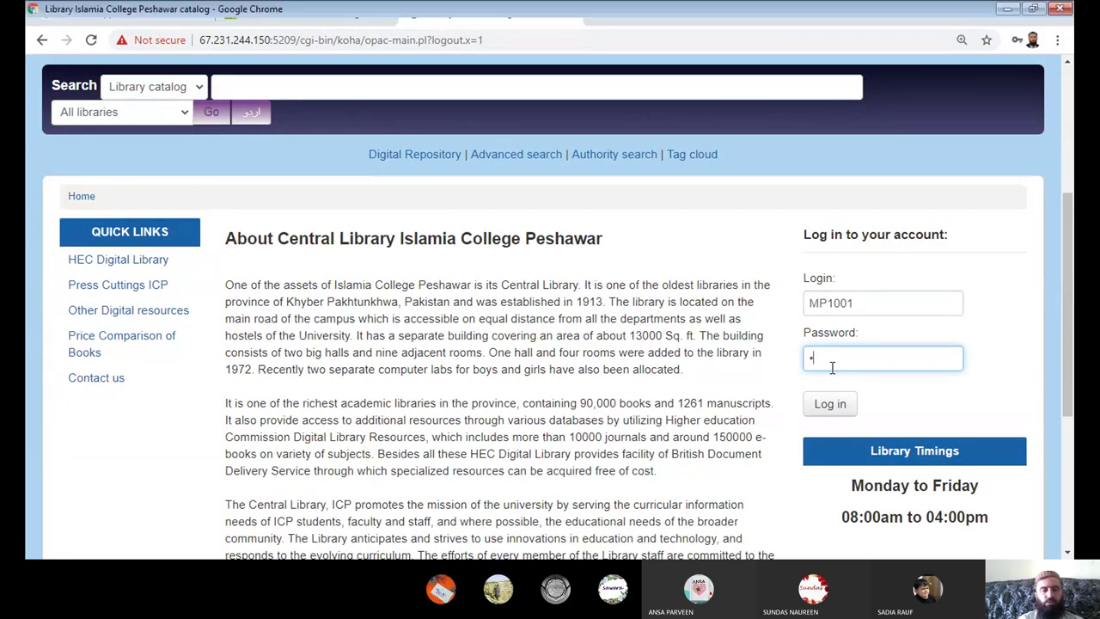
text(•••••)
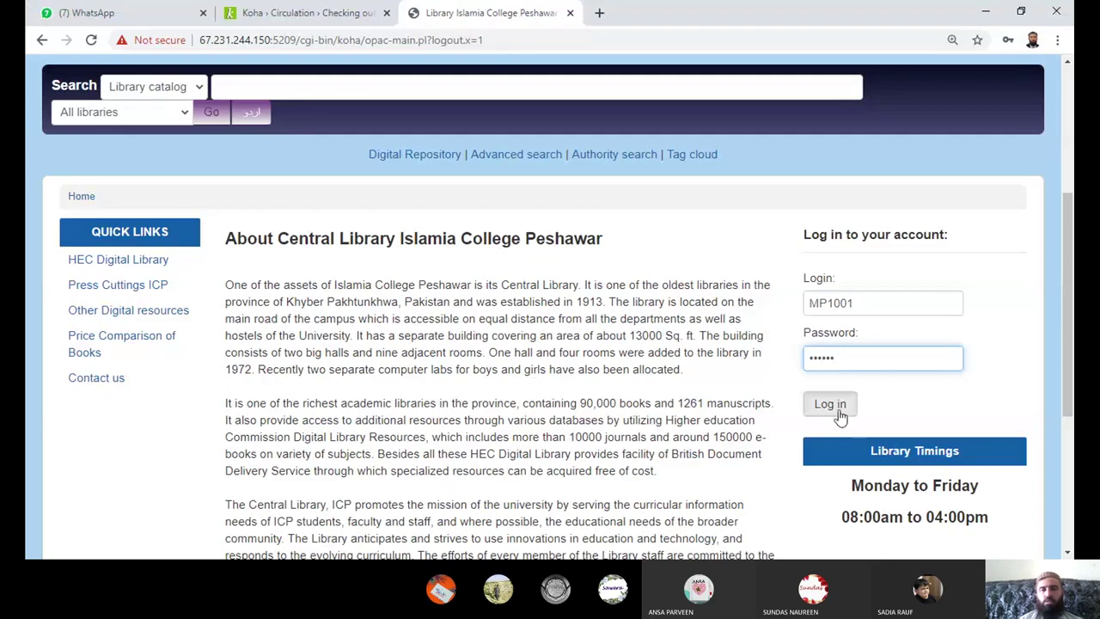
click(839, 412)
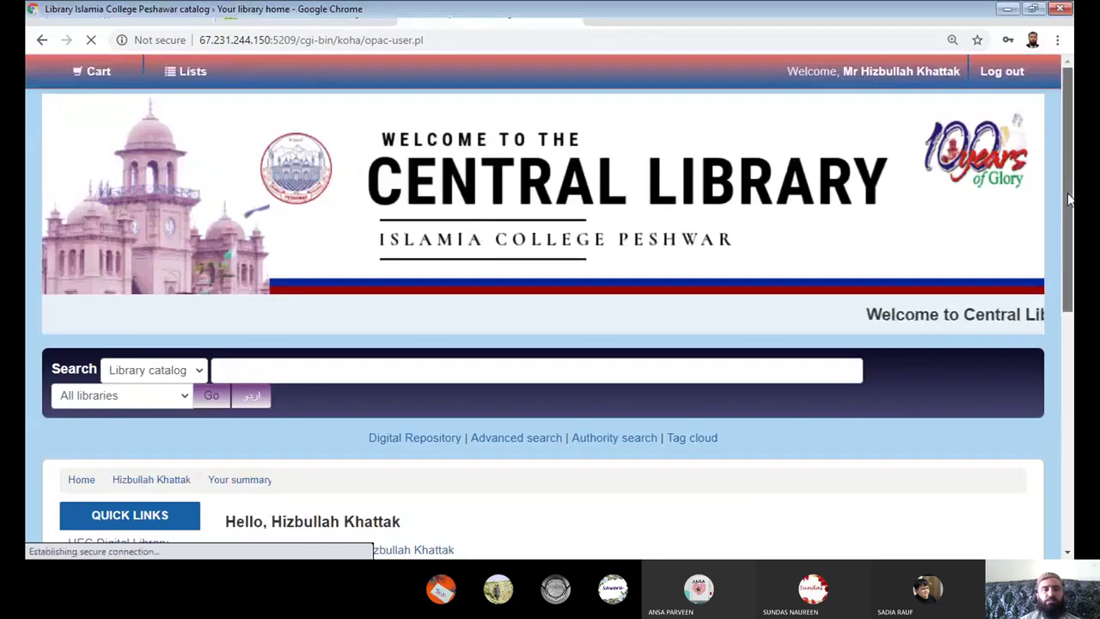
Step: Review the checked-out items in the account summary and open the personal details page
drag(1064, 181, 1070, 277)
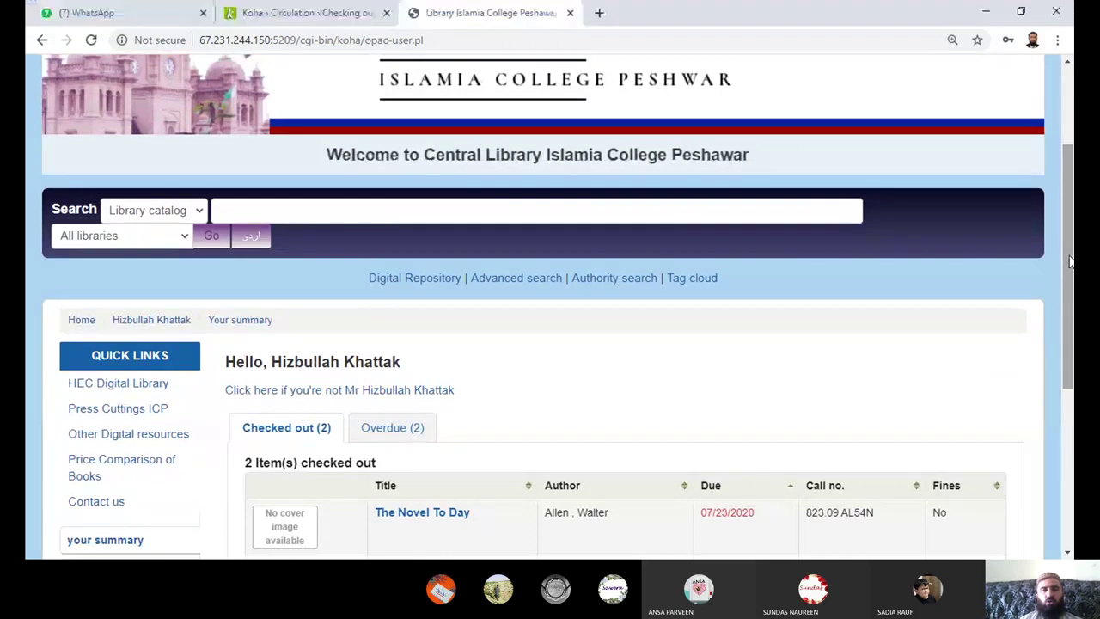
drag(1071, 264, 1070, 341)
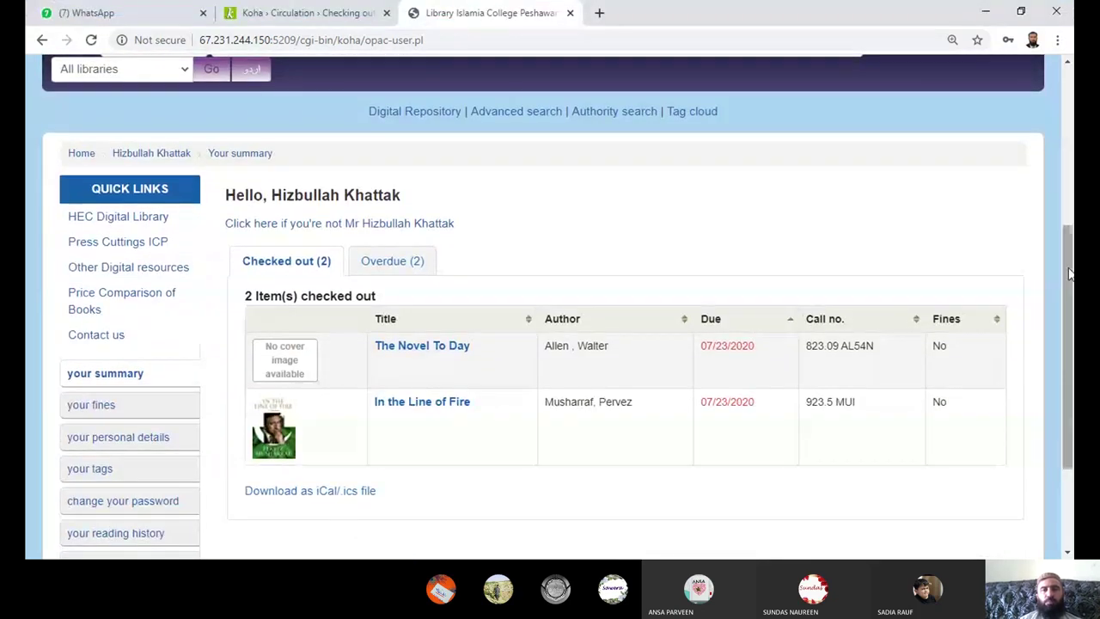
drag(1070, 273, 1070, 274)
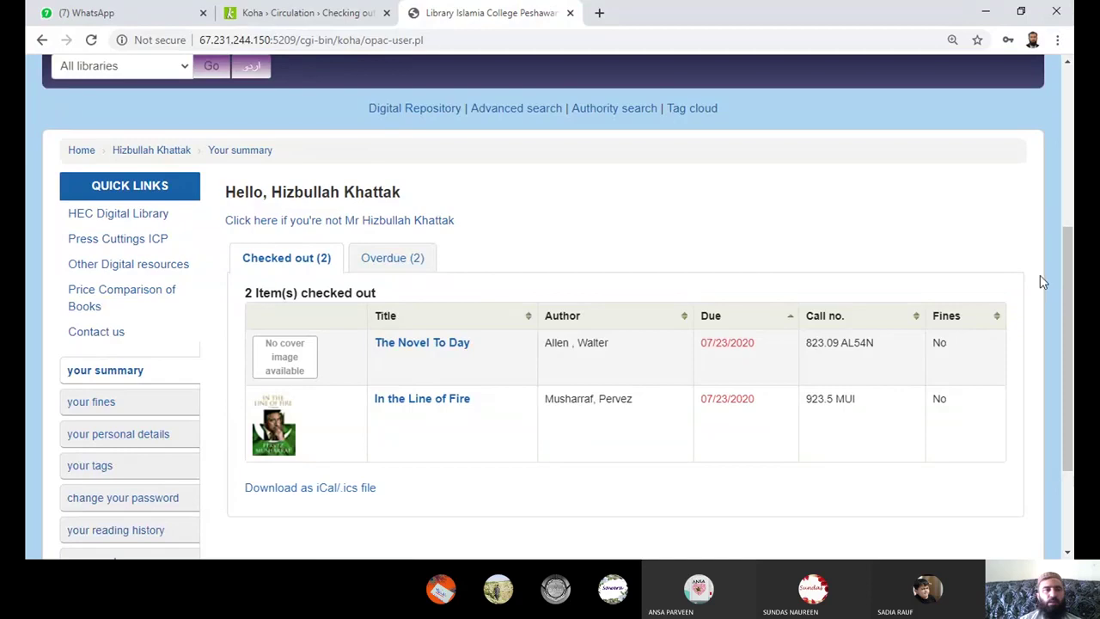
drag(1071, 288, 1072, 382)
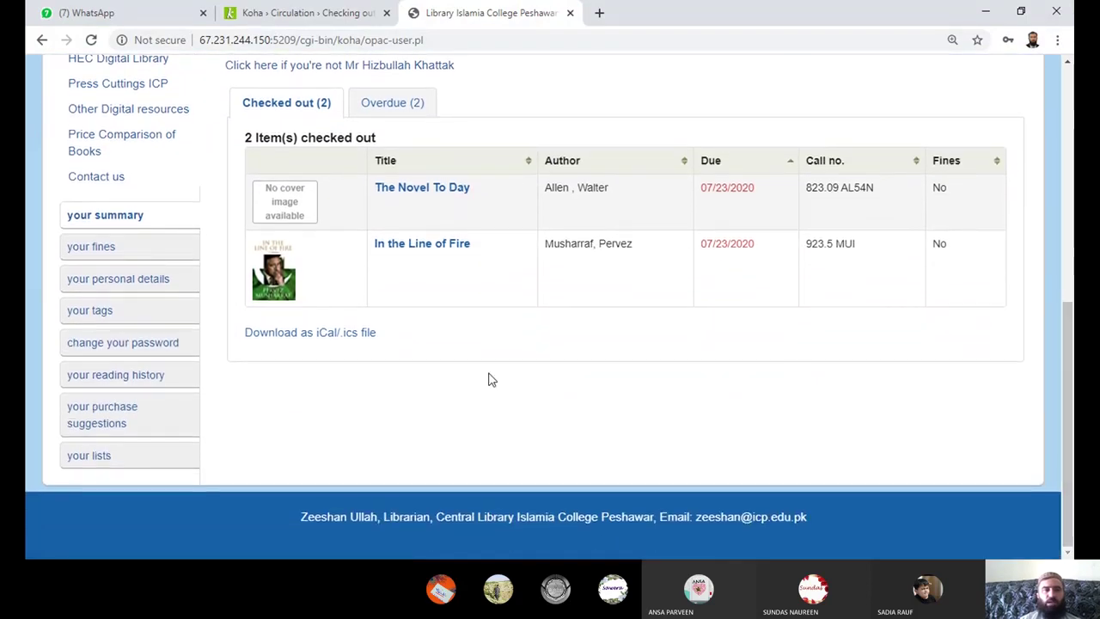
click(127, 287)
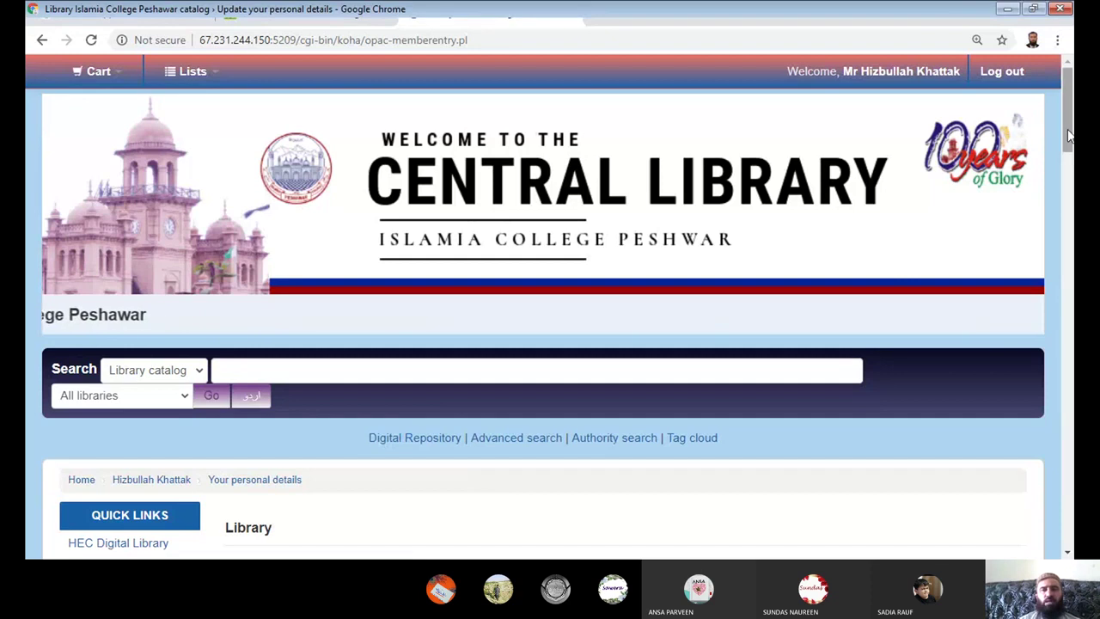
Step: Examine the personal details form, from the library, identity and main address sections down to the update request option
drag(1069, 140, 1068, 200)
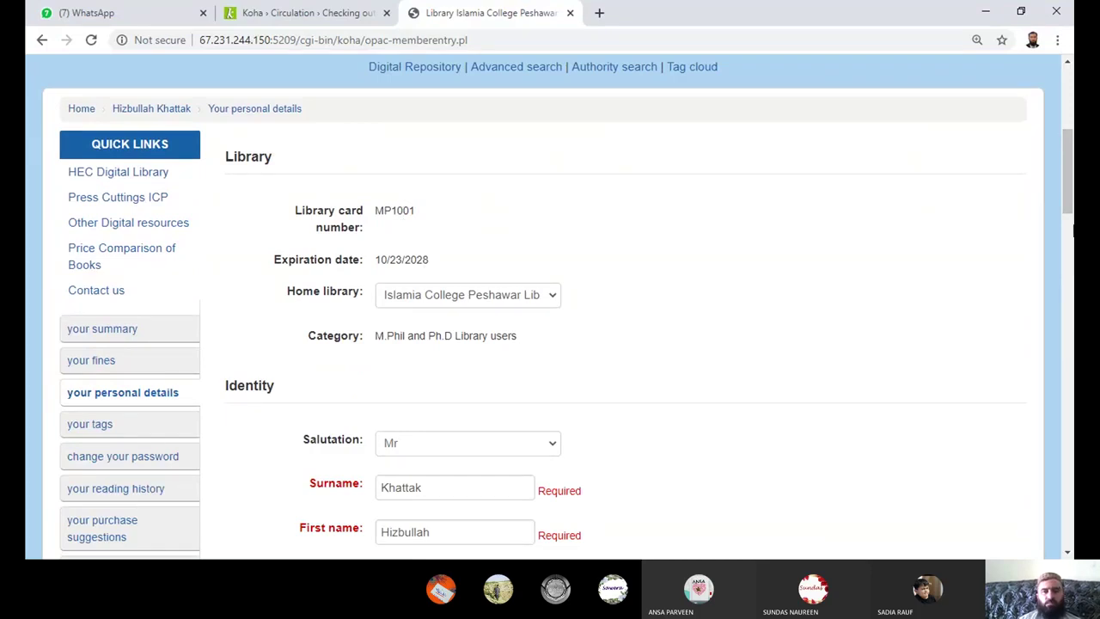
scroll(1072, 231, down, 5)
scroll(1071, 198, up, 1)
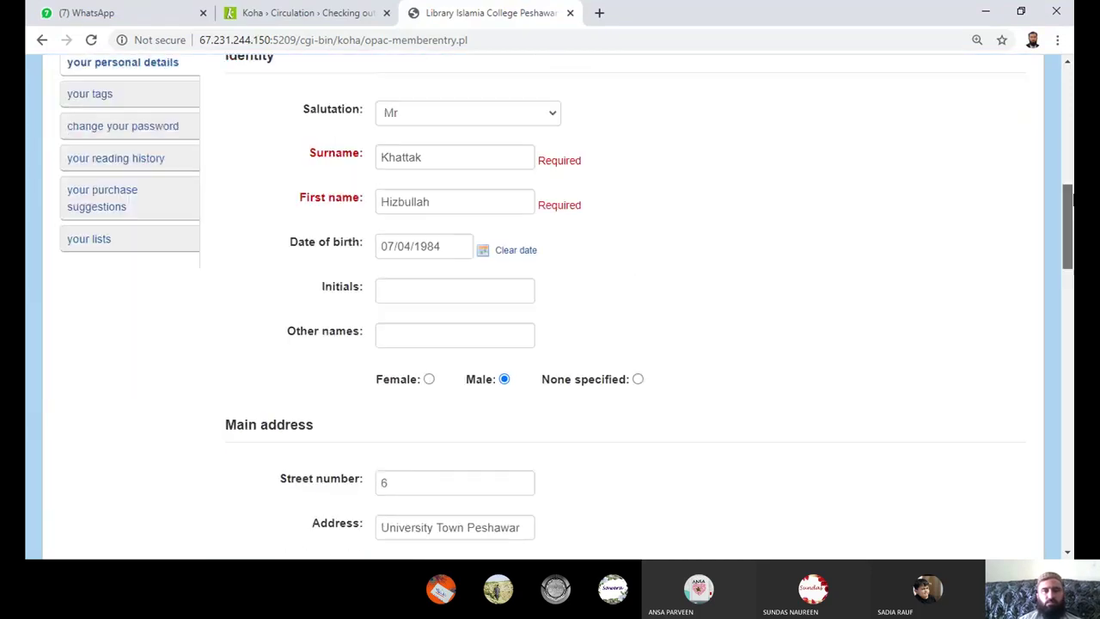
scroll(1071, 198, up, 4)
scroll(1071, 196, down, 2)
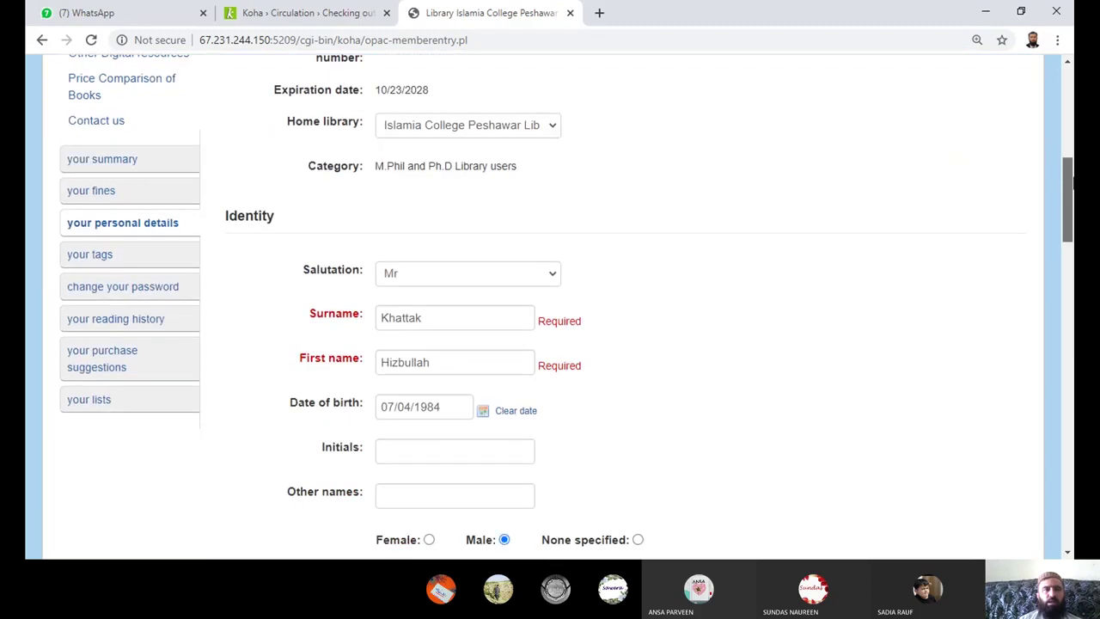
scroll(1072, 185, down, 3)
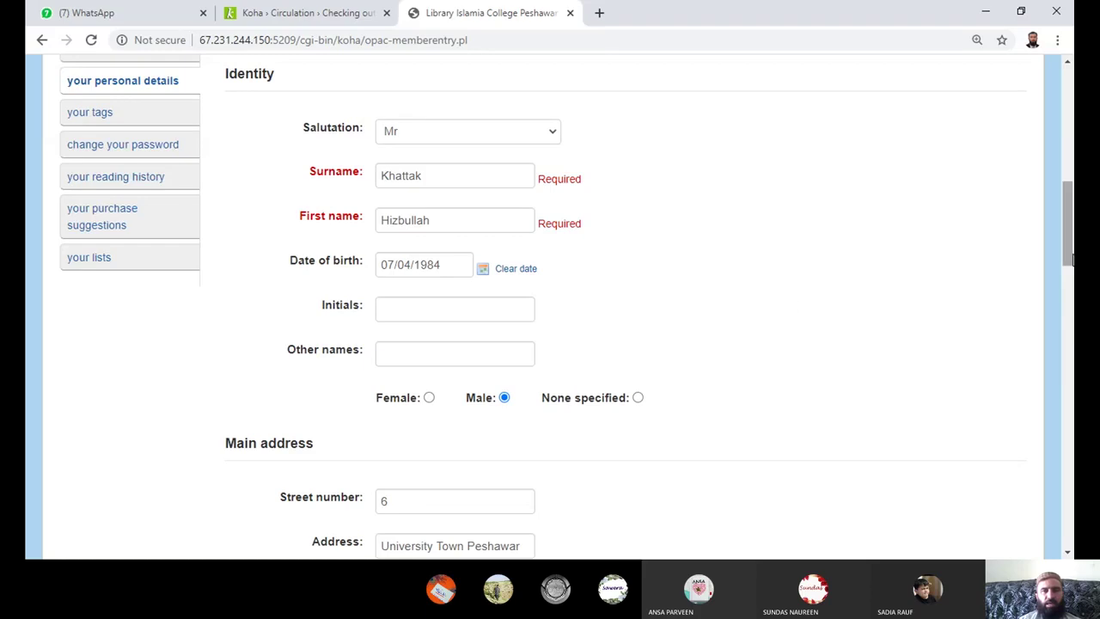
drag(1072, 267, 1070, 320)
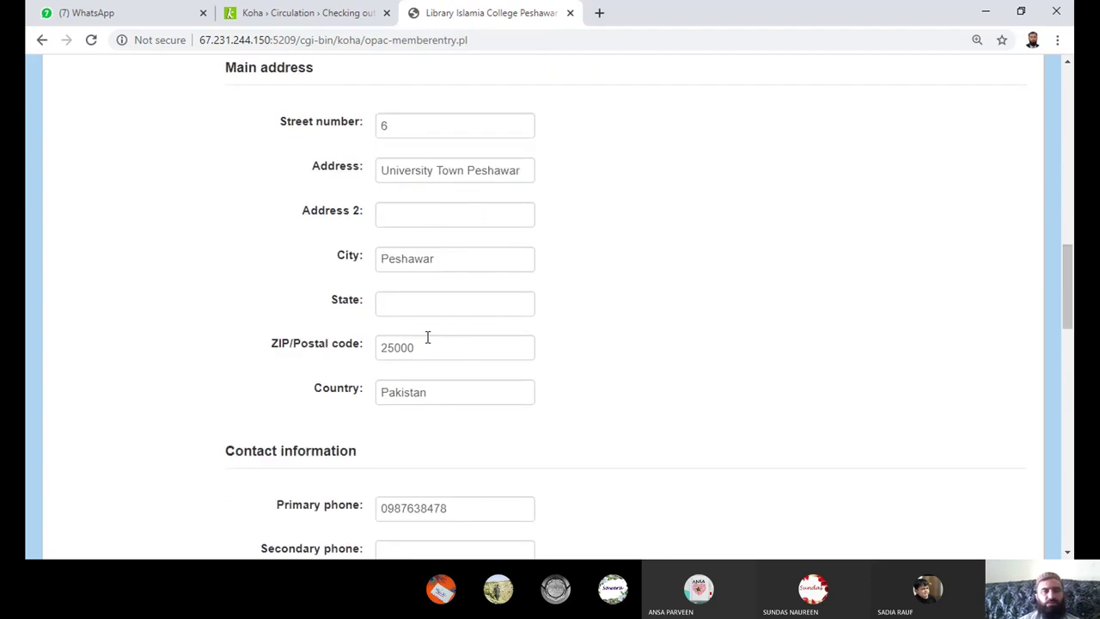
drag(1071, 285, 1071, 511)
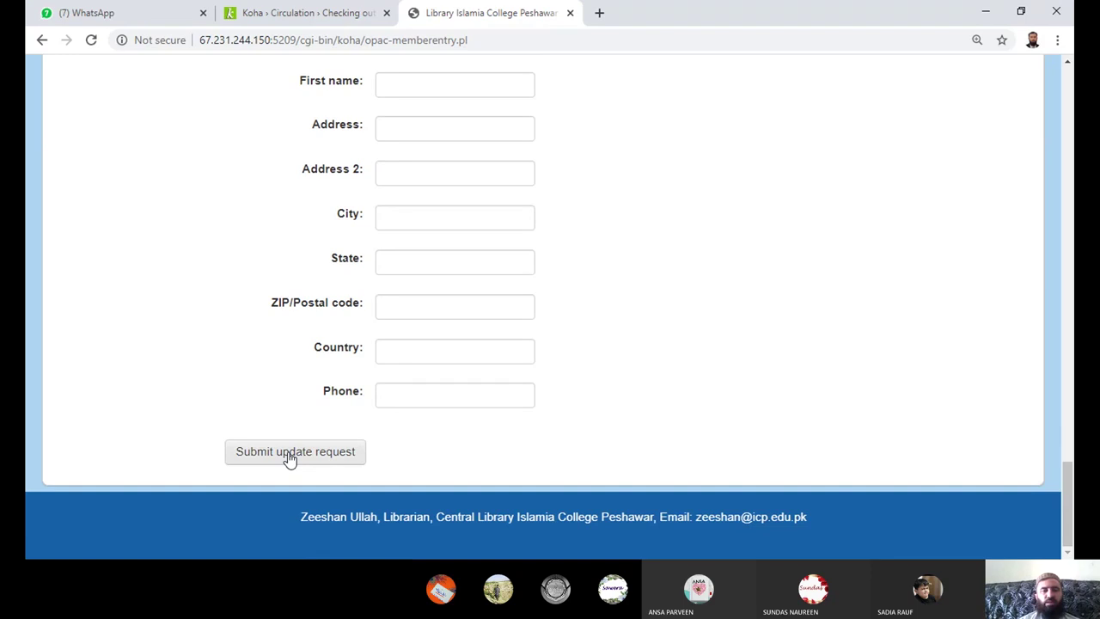
Step: Fill in the Address 2 field of the main address and submit the update request
drag(1068, 499, 1067, 268)
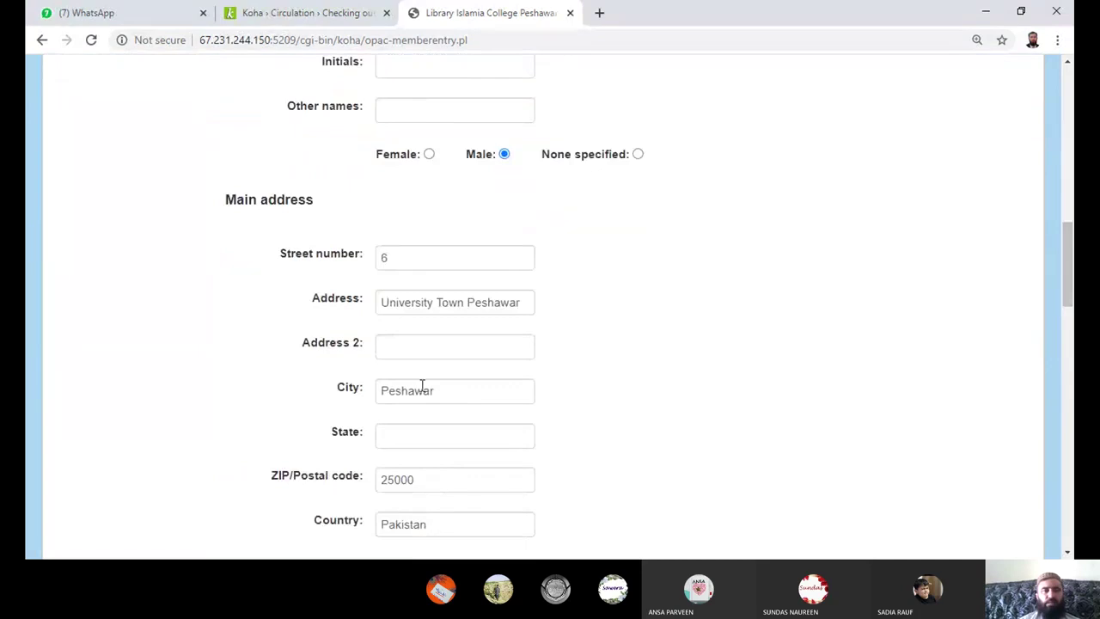
click(403, 354)
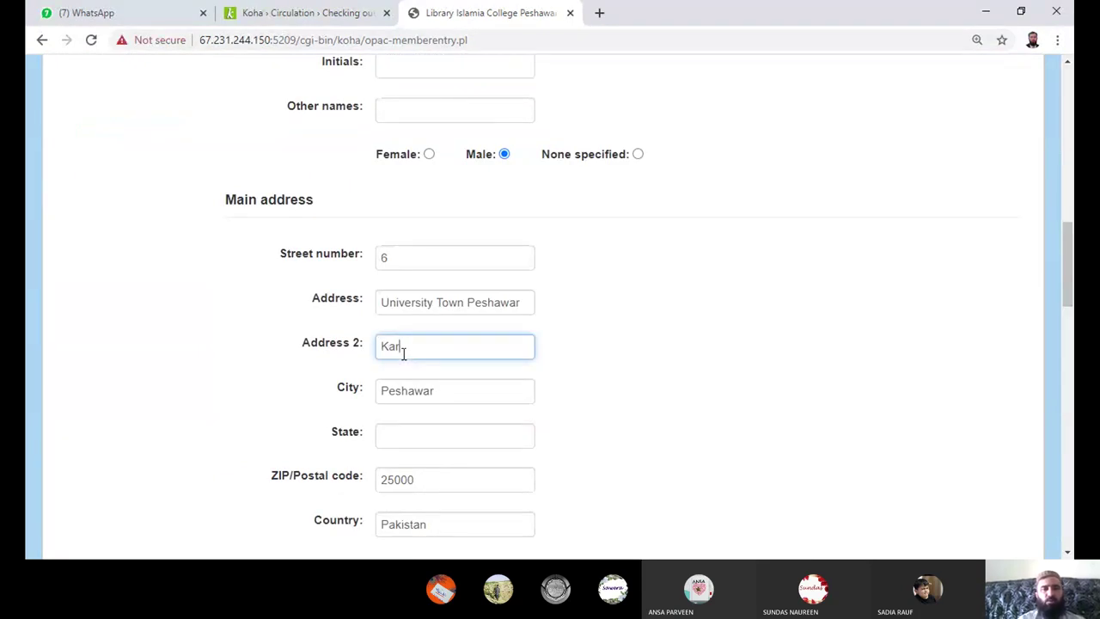
text(Tehkal)
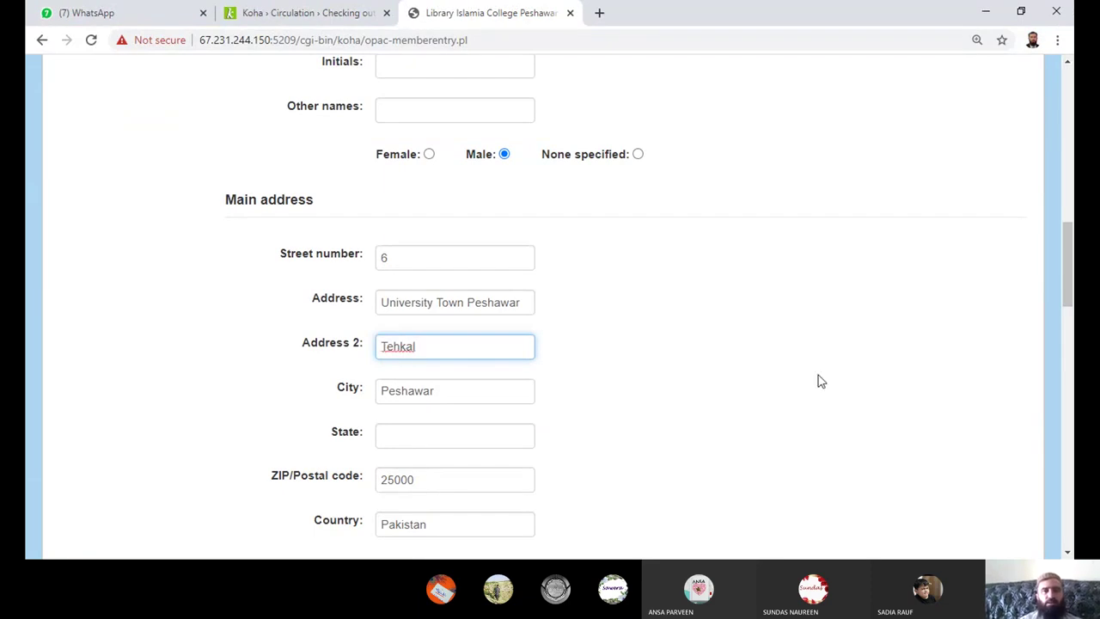
scroll(550, 301, up, 4)
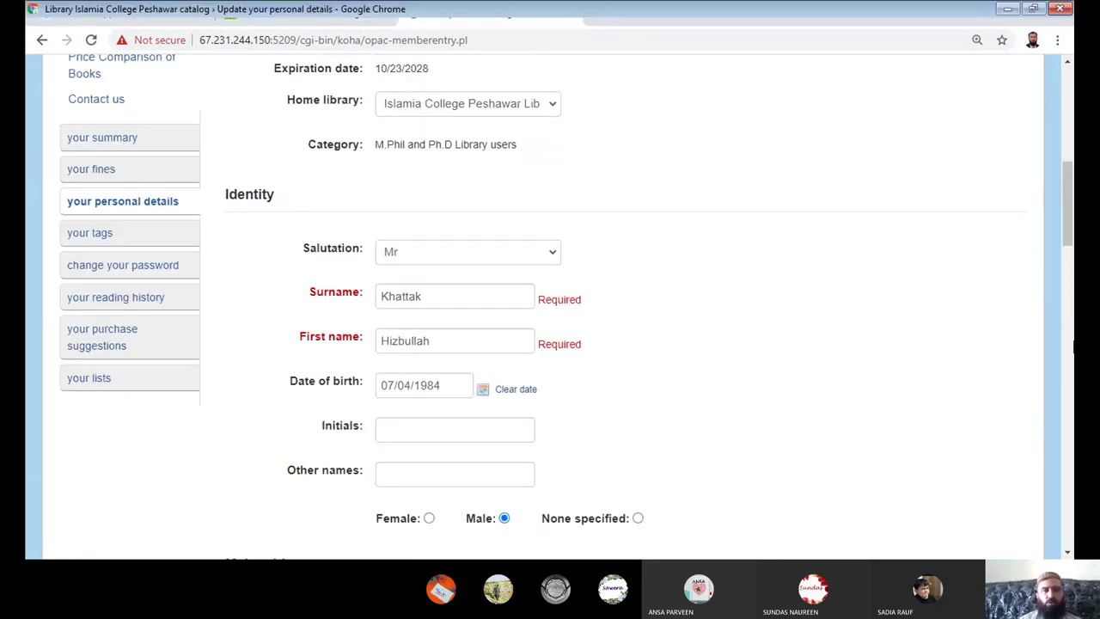
scroll(550, 301, up, 1)
drag(1068, 222, 1069, 544)
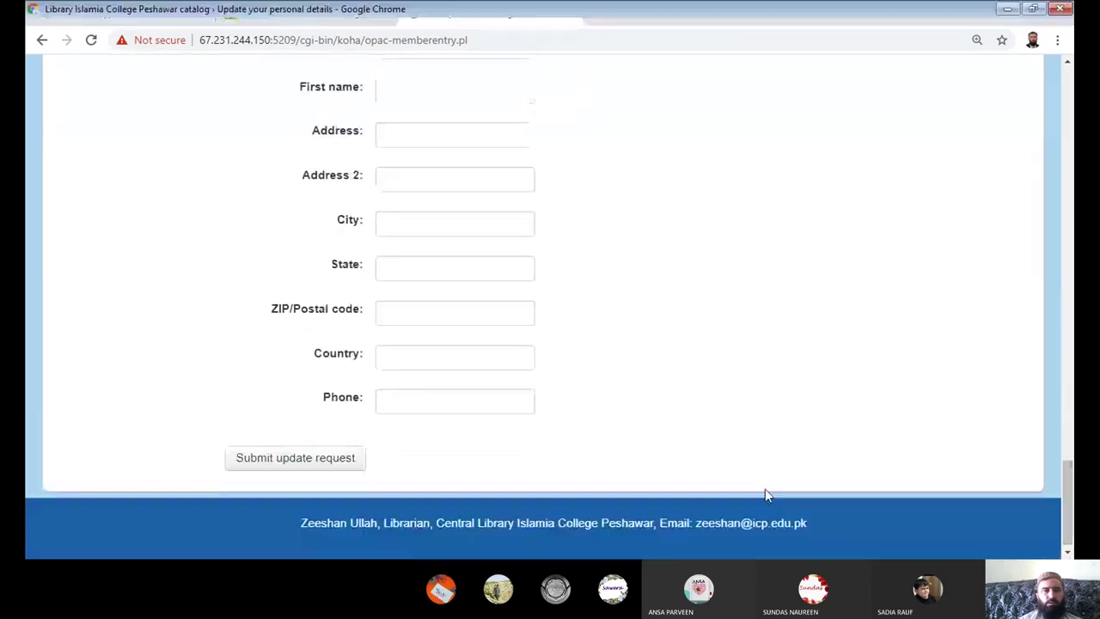
click(313, 464)
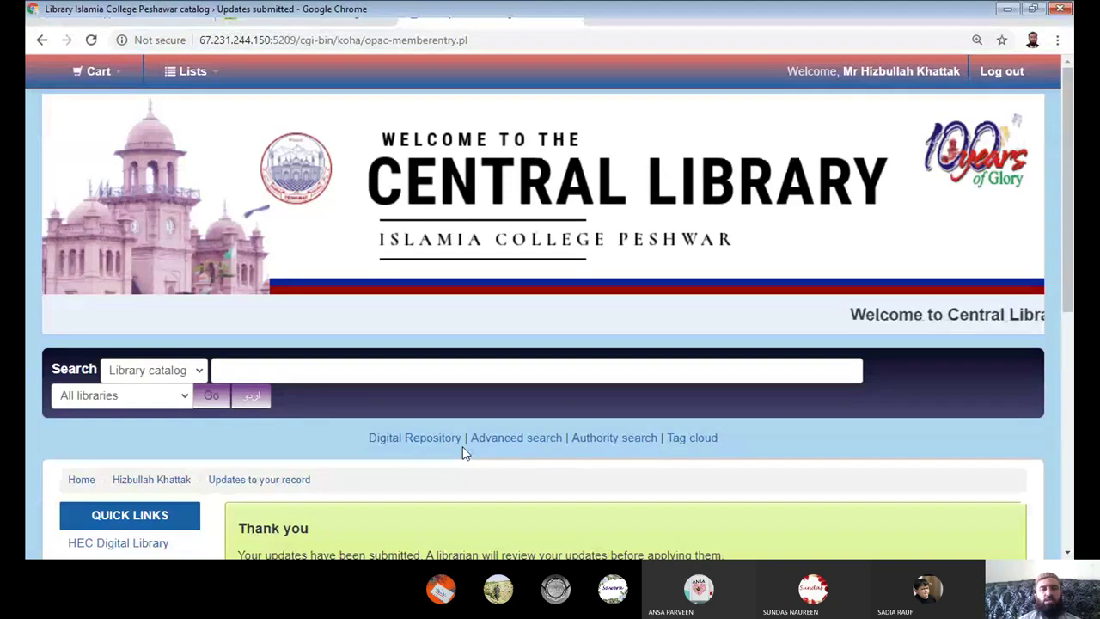
Step: Check the update submission page and open the form for creating a new list
scroll(464, 454, down, 2)
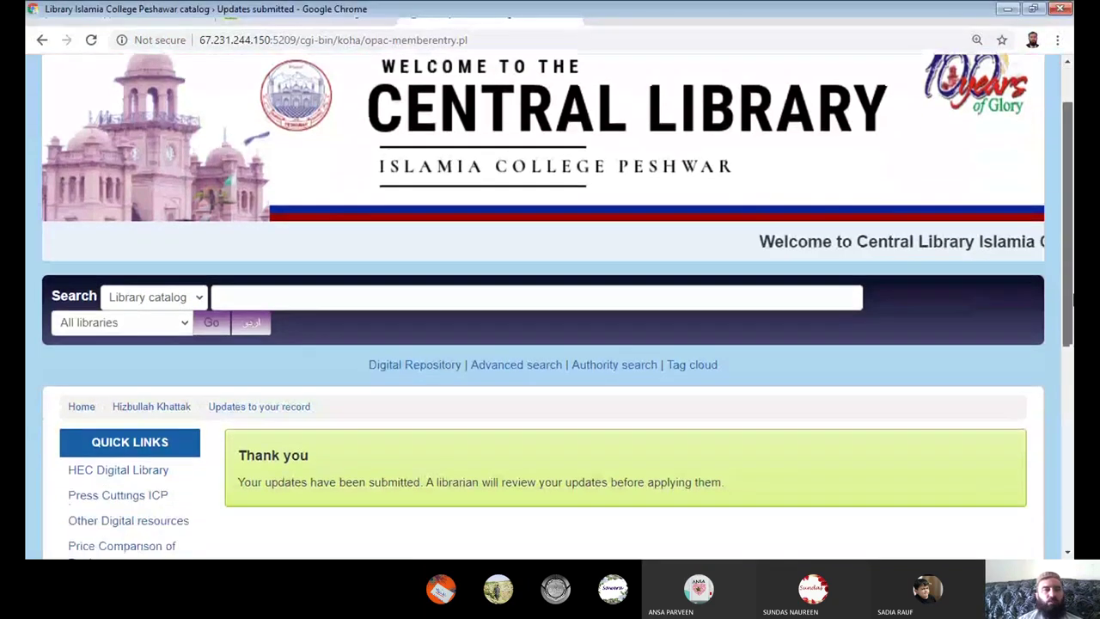
scroll(550, 344, down, 3)
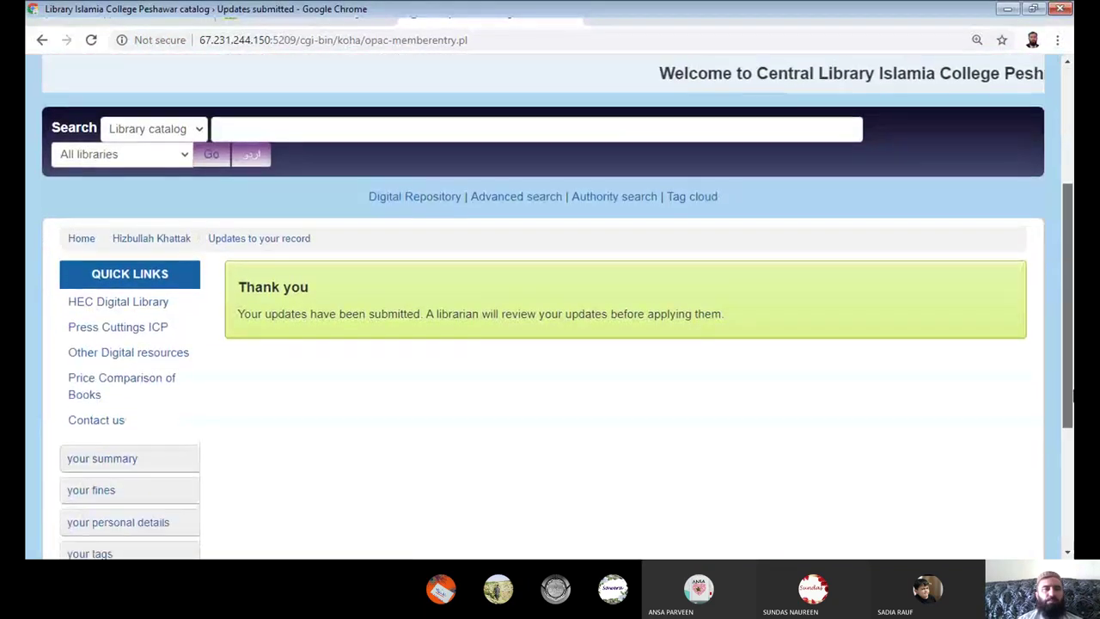
scroll(160, 424, down, 1)
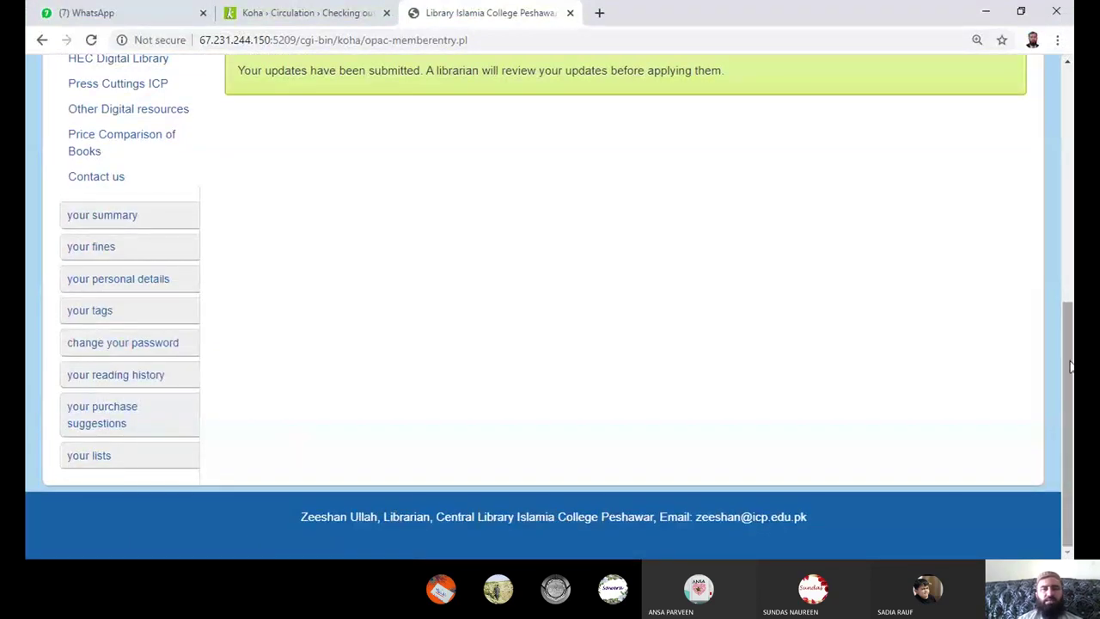
drag(1070, 364, 1071, 129)
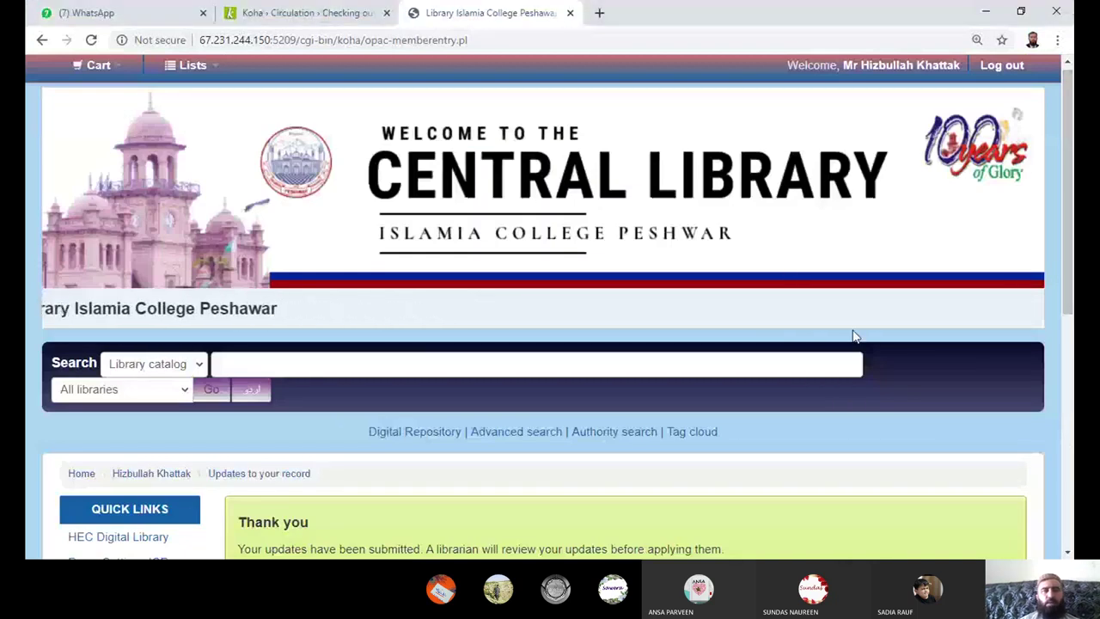
click(216, 76)
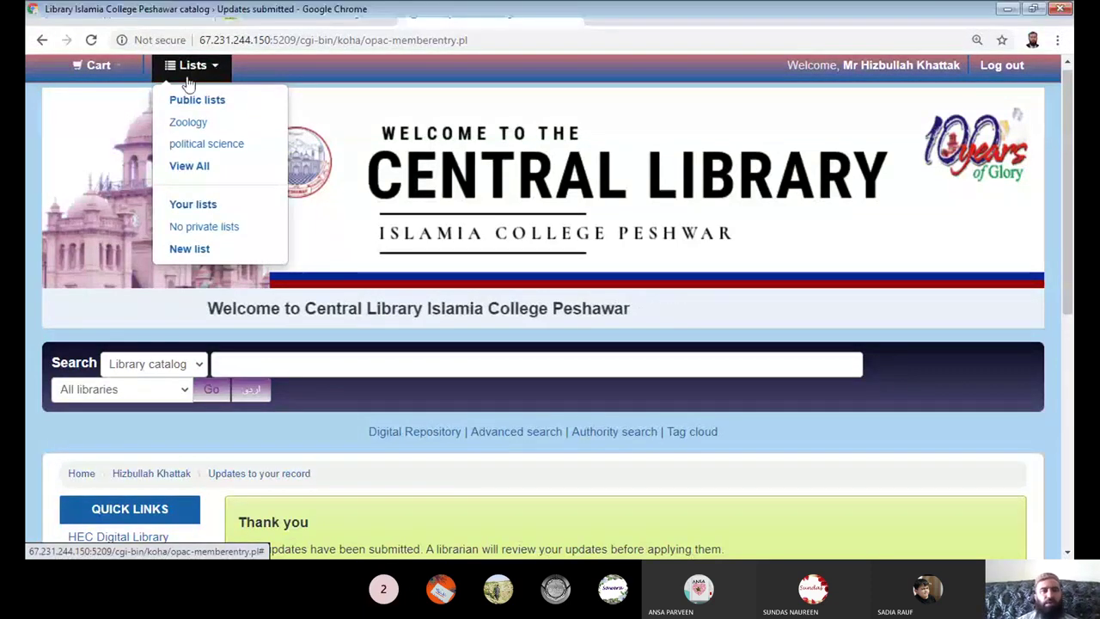
click(190, 255)
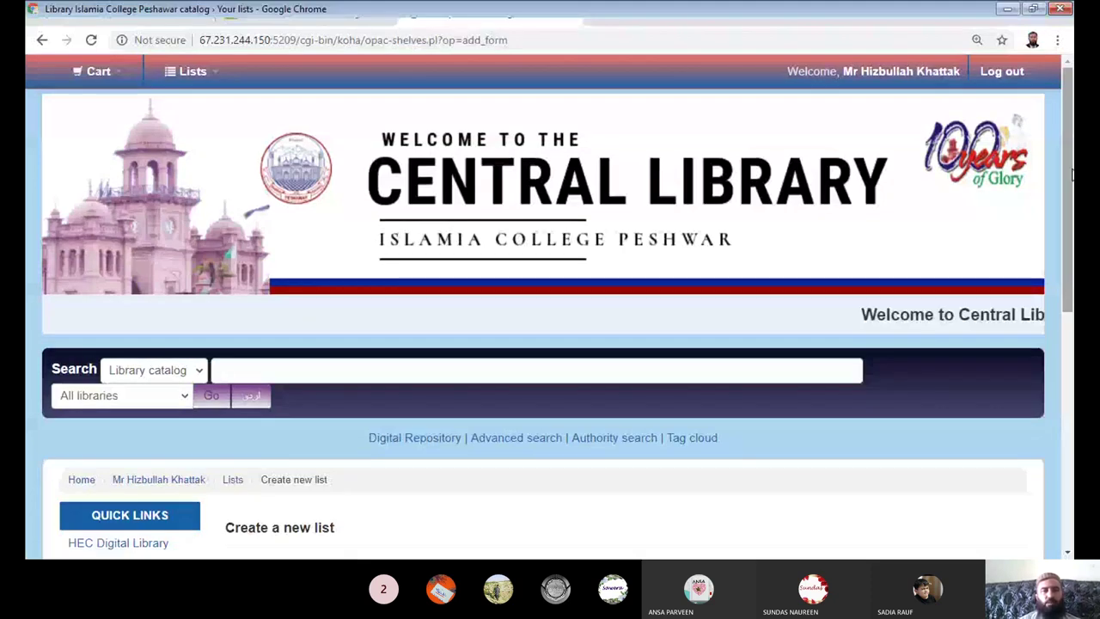
Step: Name the new list "Computer Science" and keep it sorted by Title
drag(1072, 175, 1071, 297)
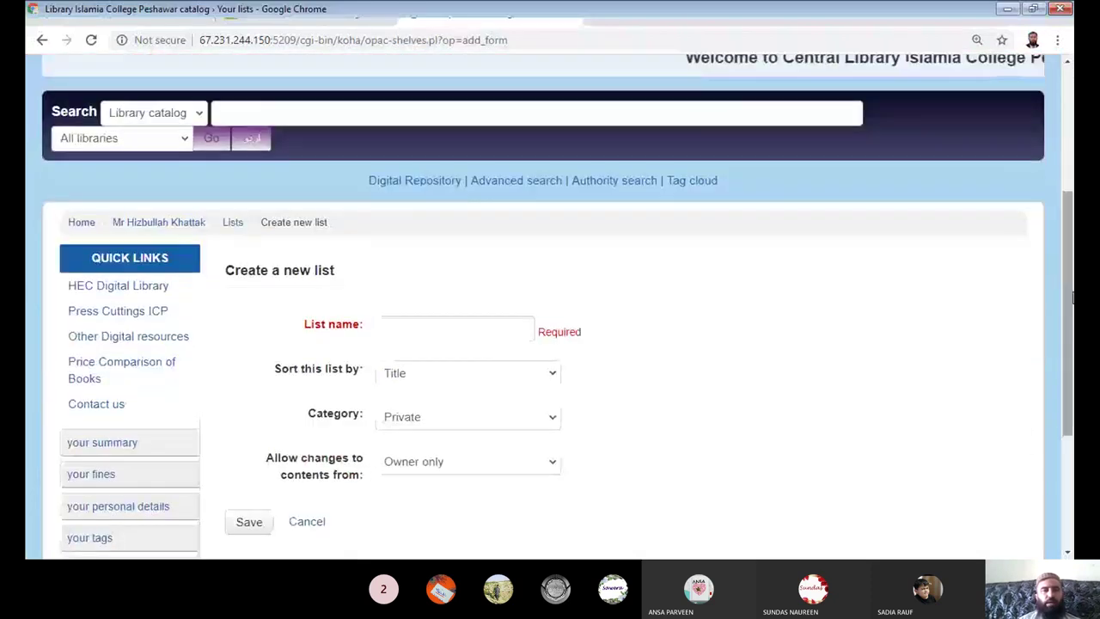
click(416, 338)
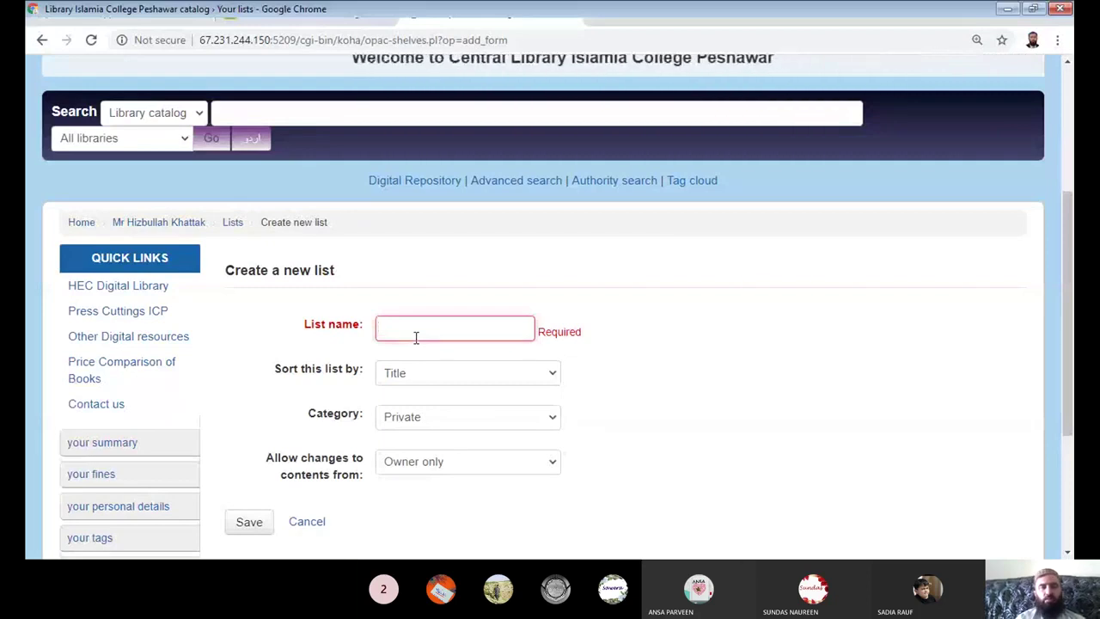
text(C)
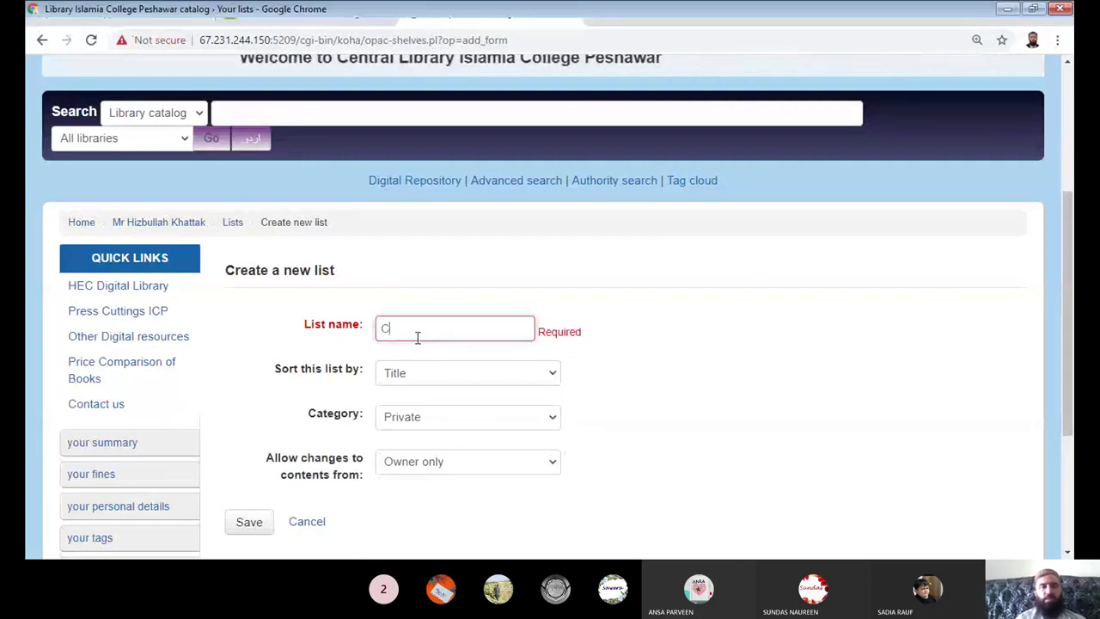
text(omputer )
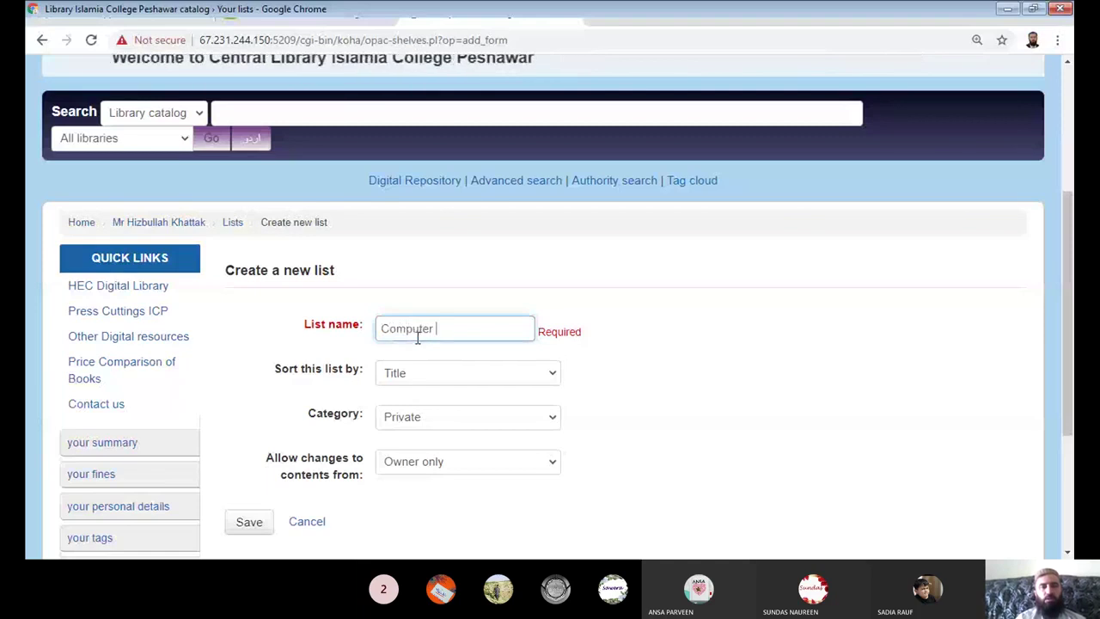
text(Science)
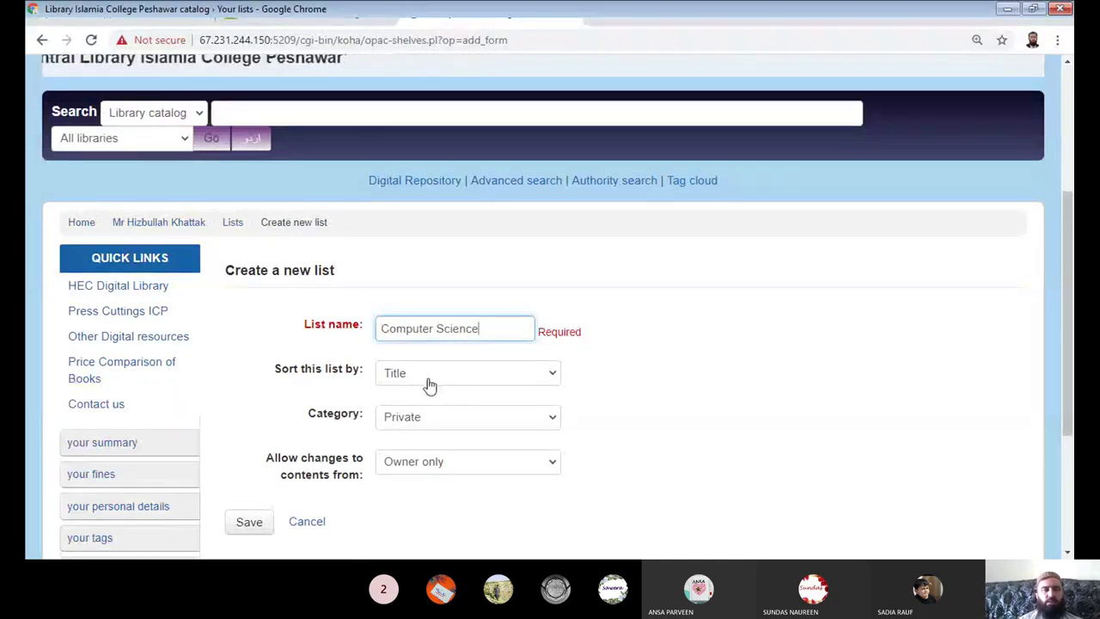
click(554, 377)
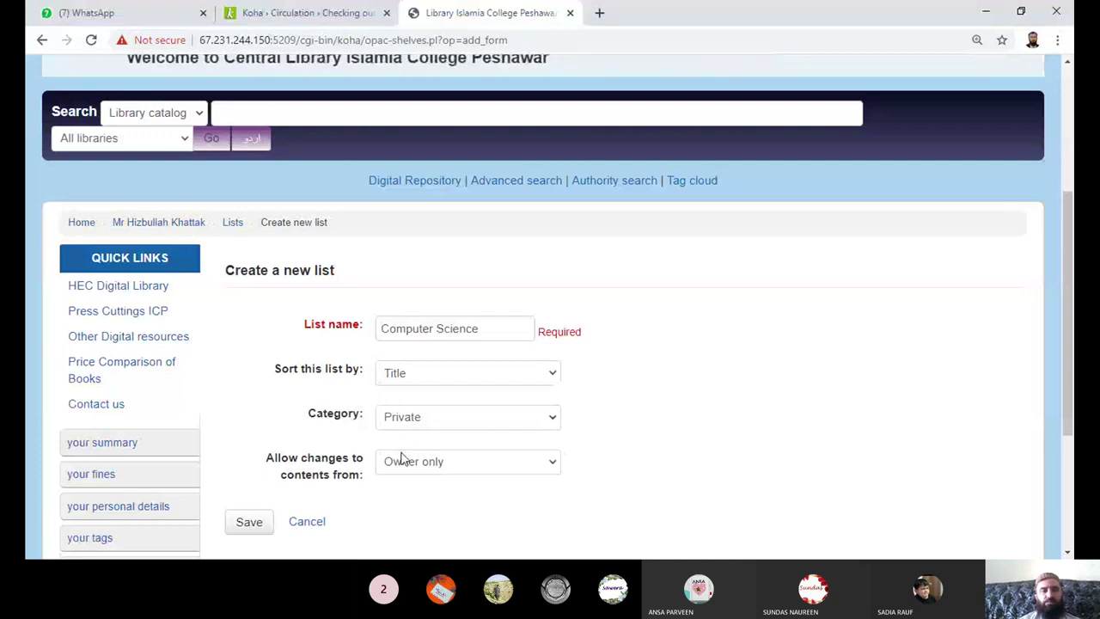
Step: Set the list's category to Public and check the existing public and private lists
click(468, 417)
scroll(318, 101, up, 3)
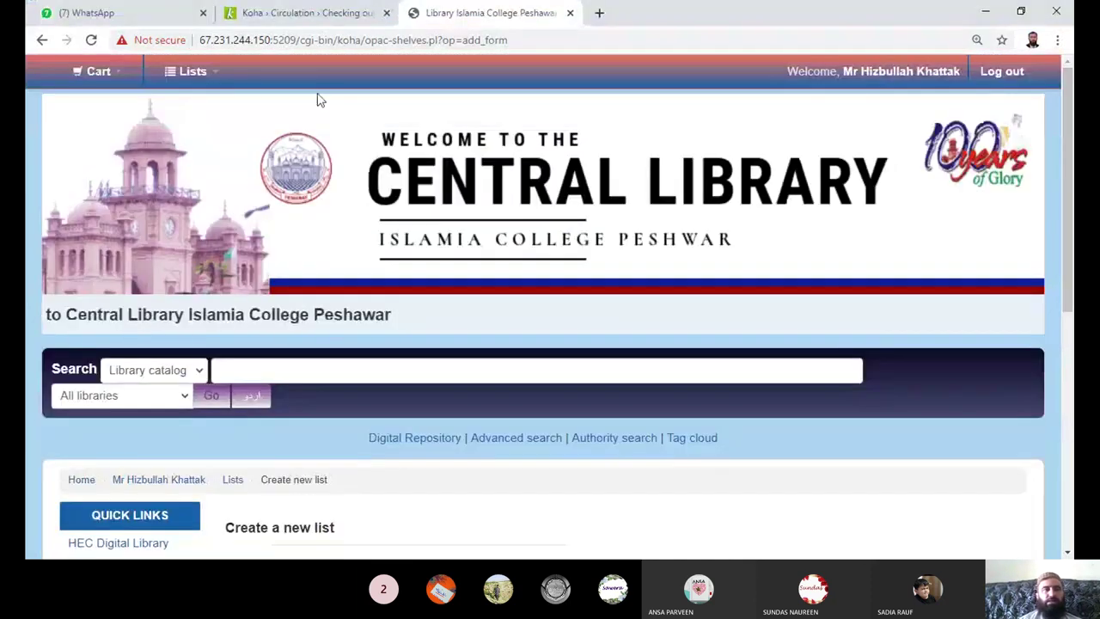
click(209, 73)
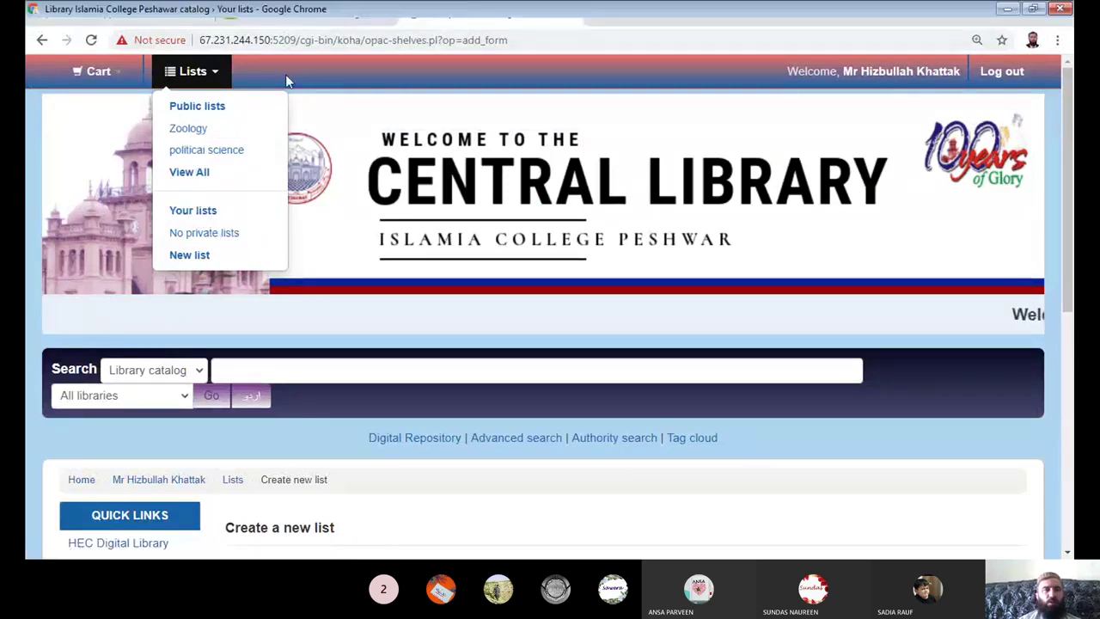
click(445, 327)
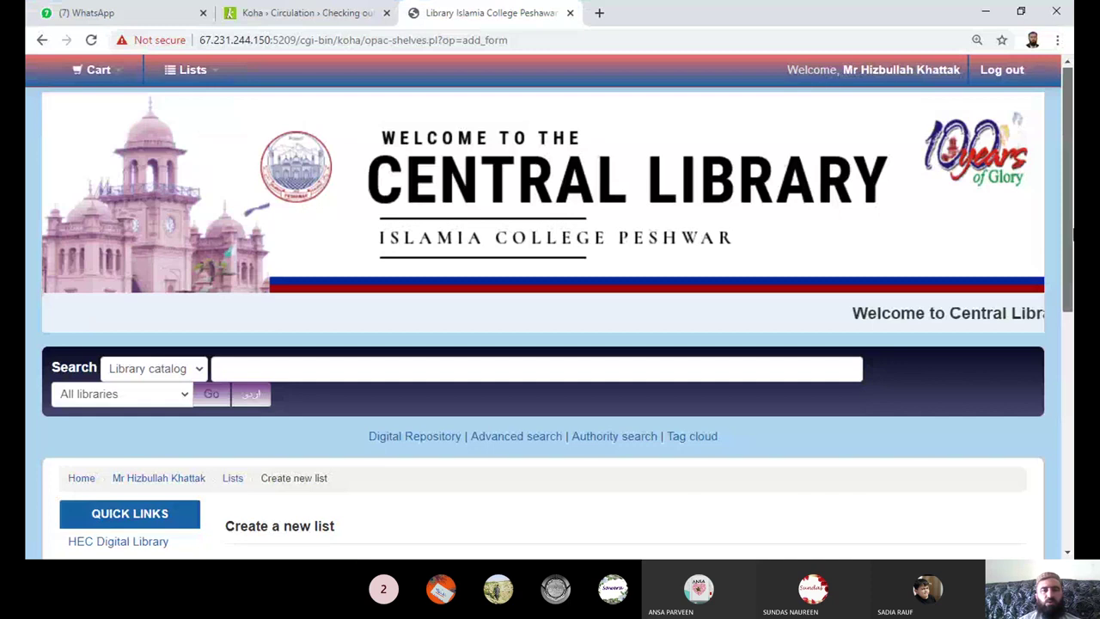
scroll(444, 358, down, 4)
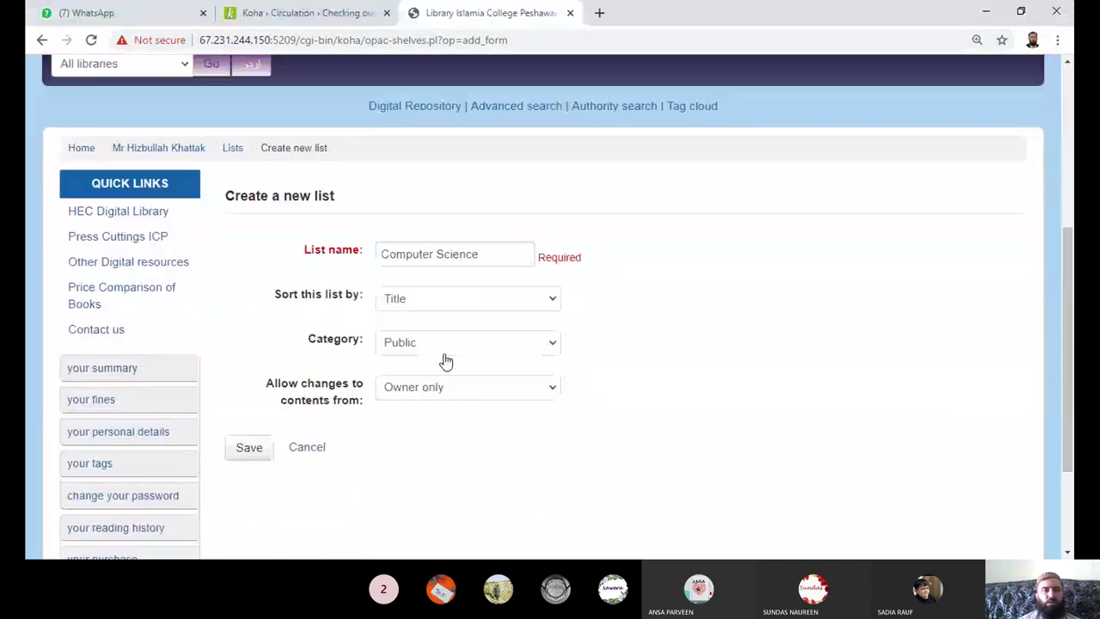
Step: Save the list with content changes allowed from Owner only and check its contents page
click(521, 399)
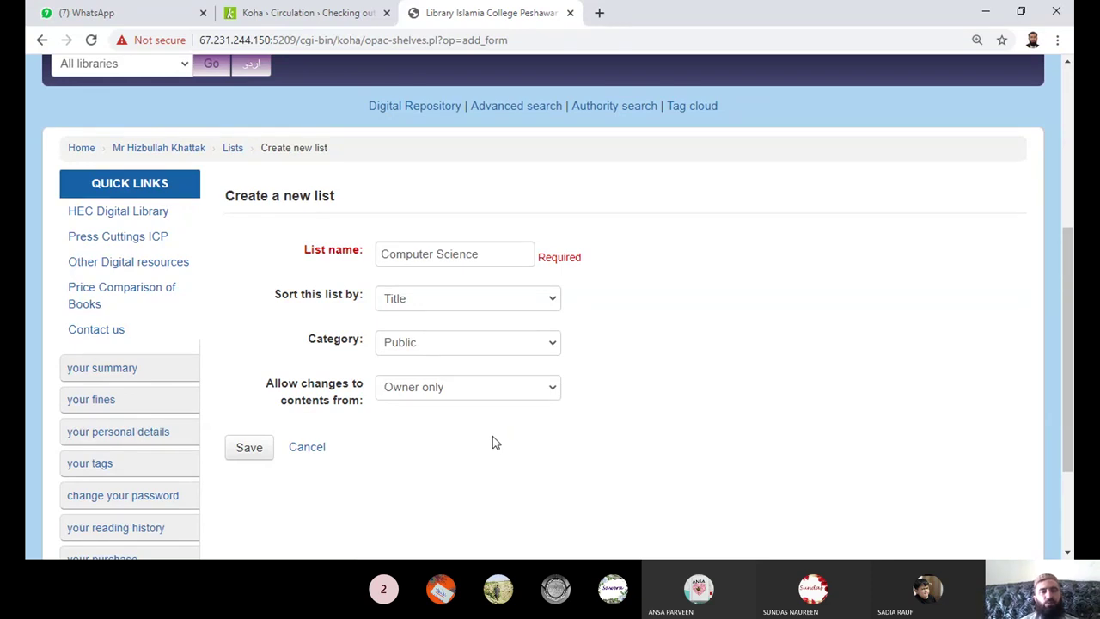
key(Tab)
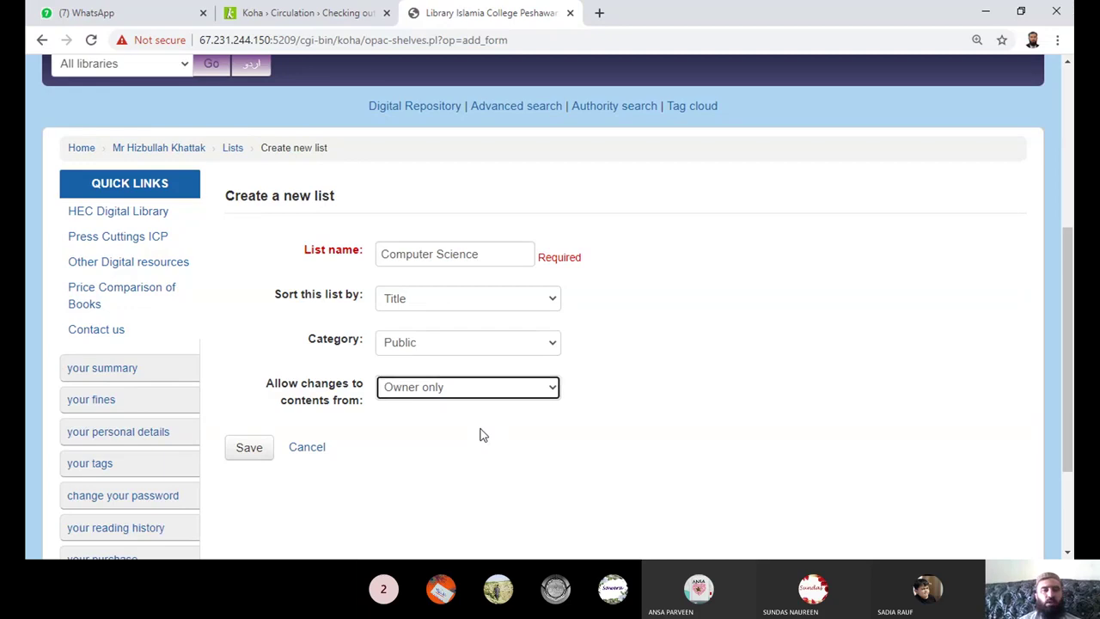
click(250, 457)
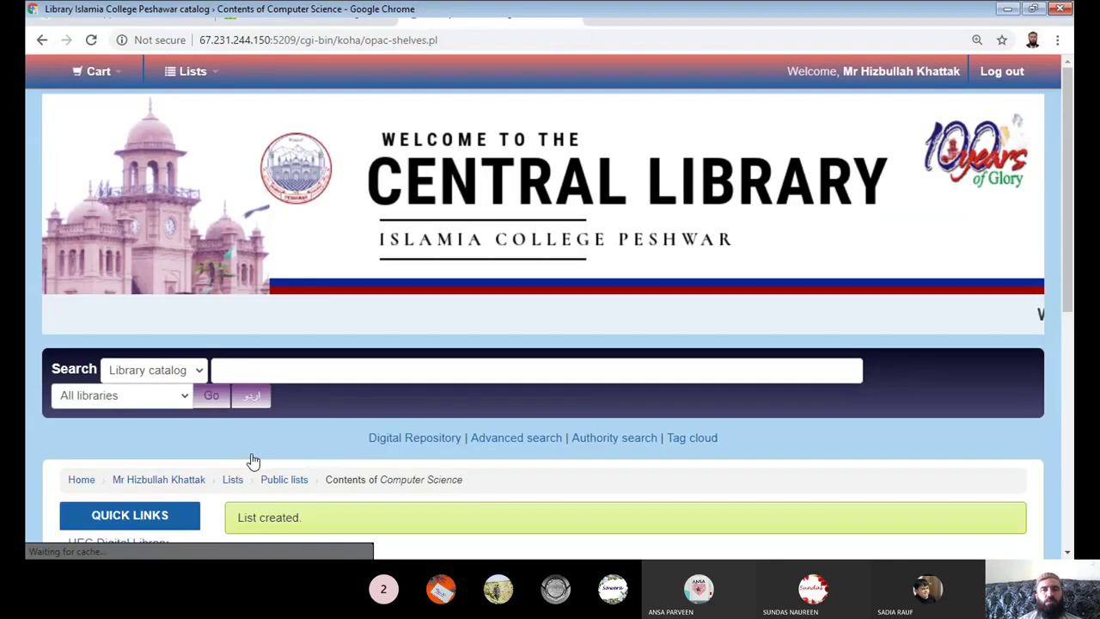
drag(1072, 224, 1072, 258)
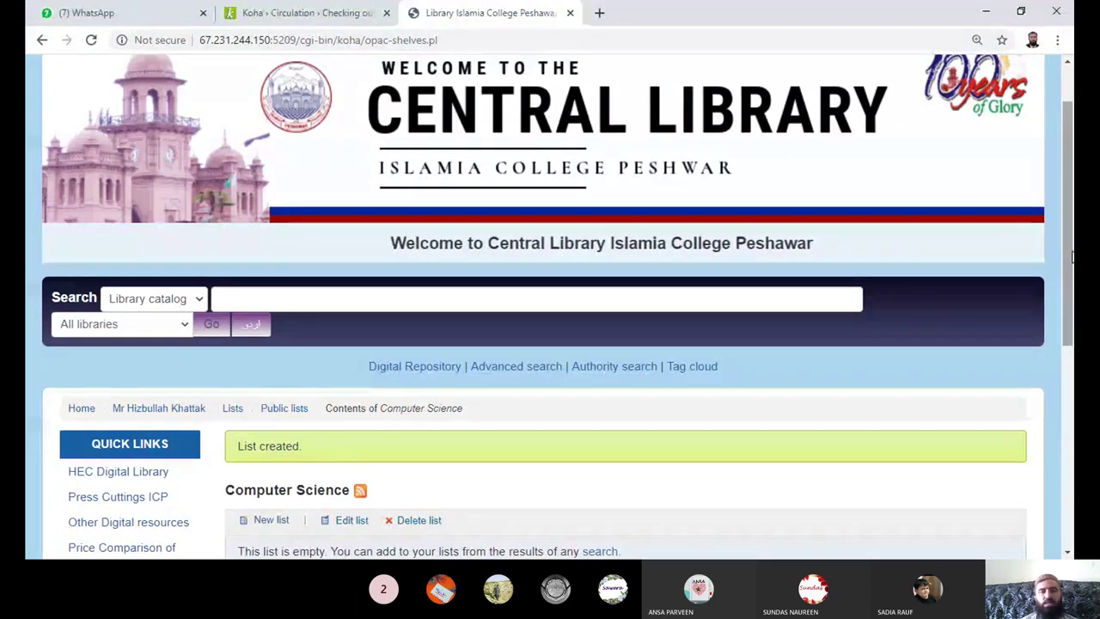
drag(1071, 256, 1072, 321)
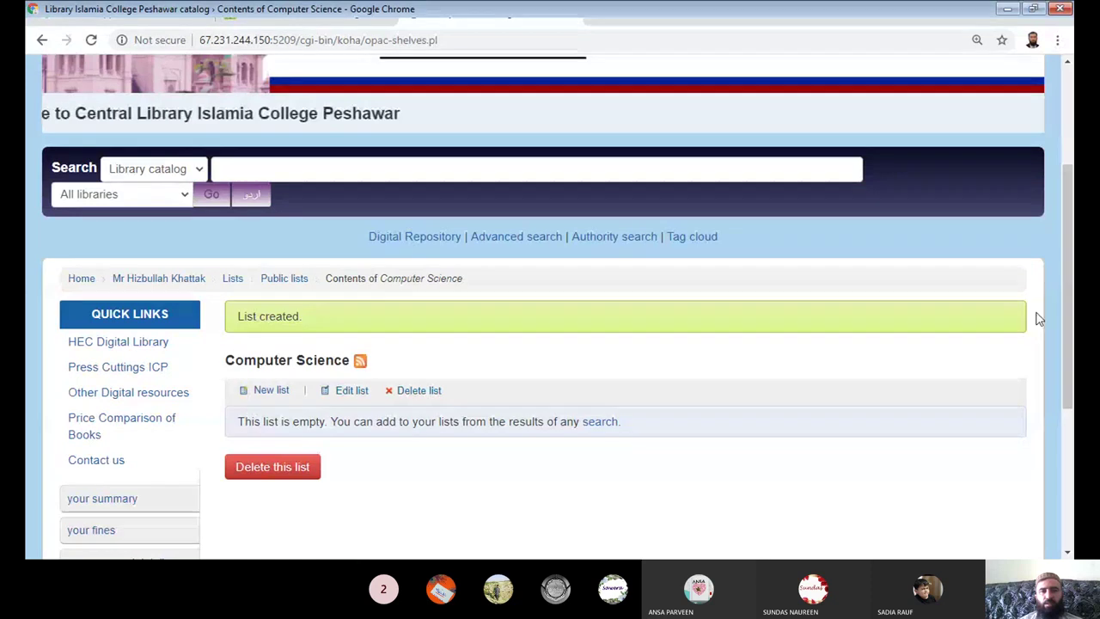
Step: Search the catalog by Title for "Windows" across all libraries
drag(1067, 297, 1068, 234)
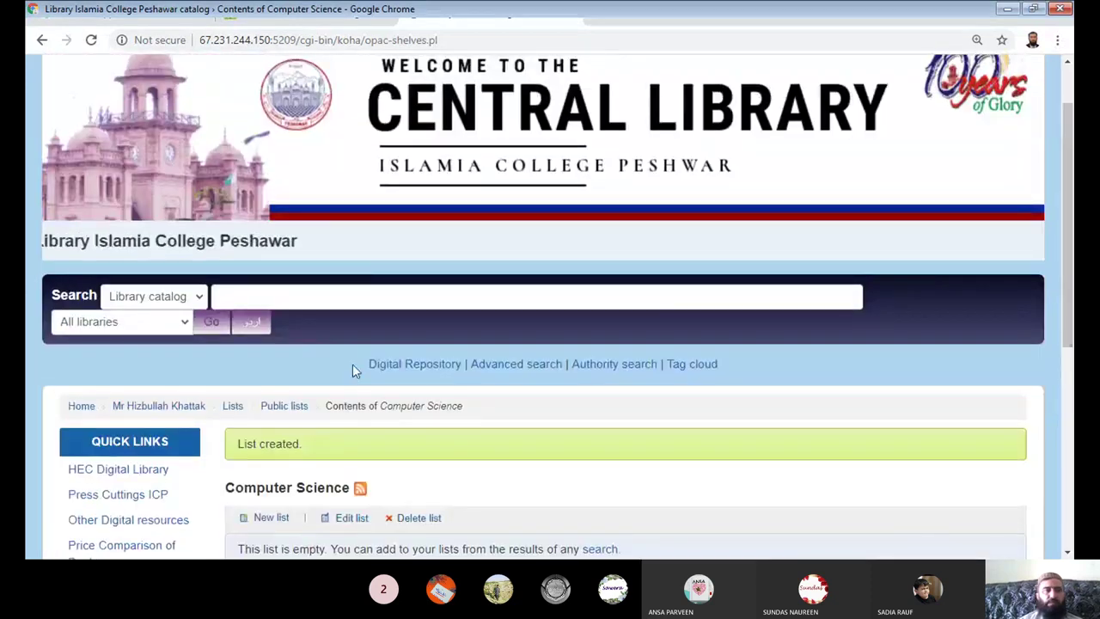
click(246, 301)
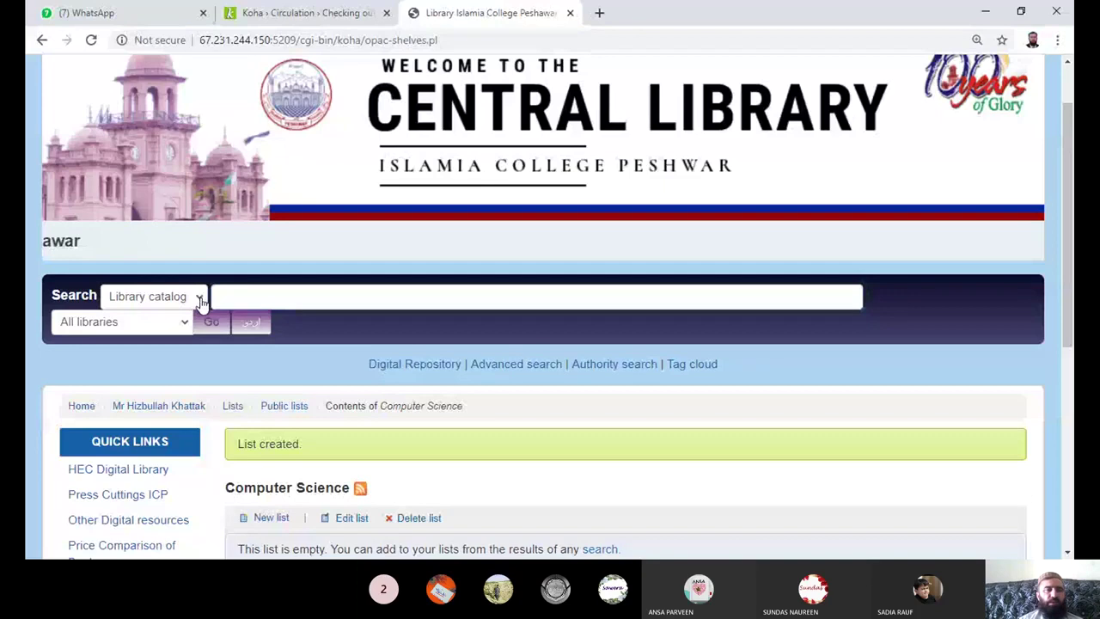
click(212, 320)
click(244, 300)
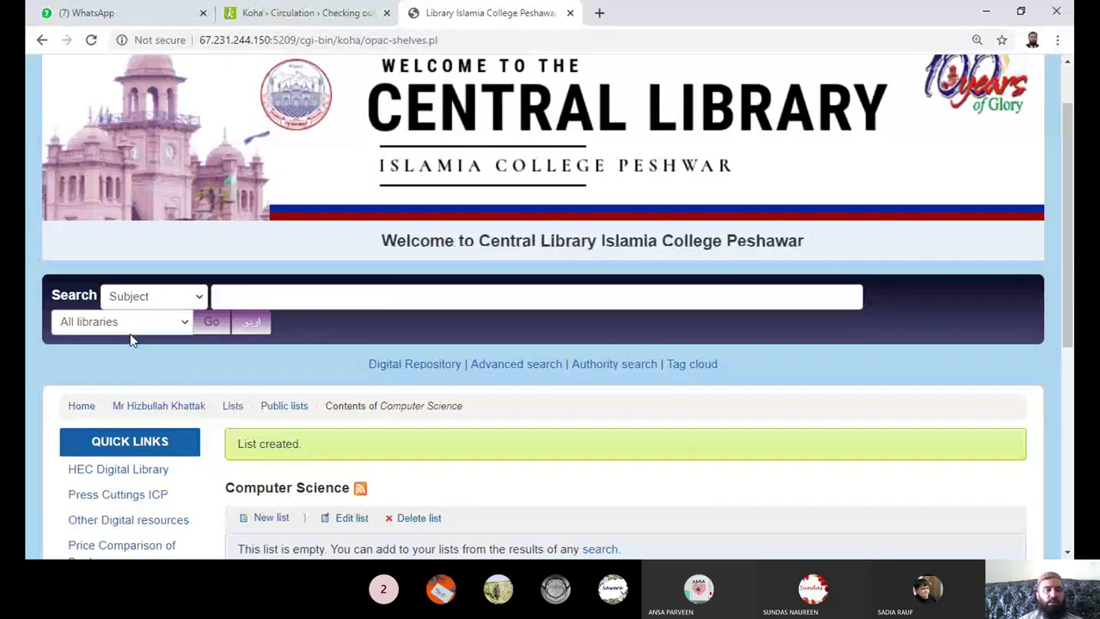
key(Up)
key(Up)
click(246, 298)
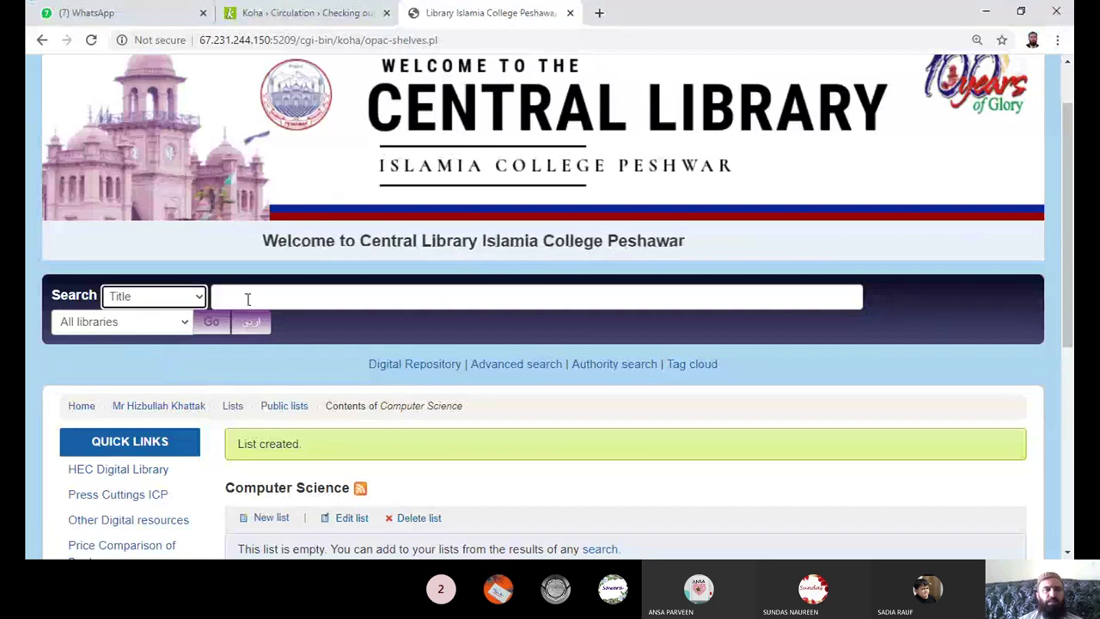
text(Op)
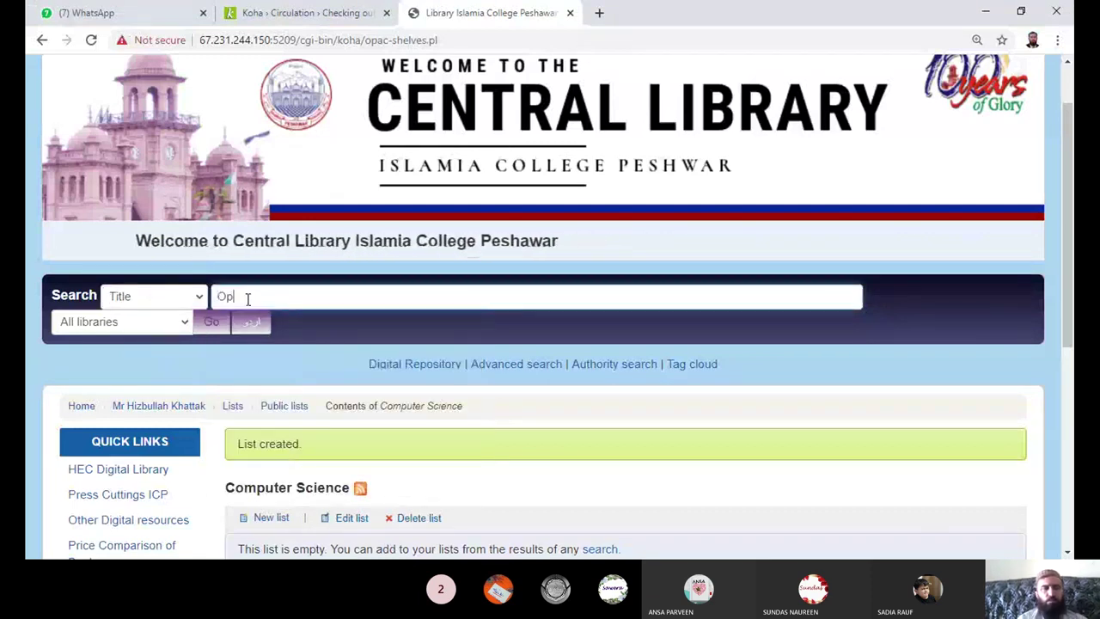
key(BackSpace)
key(BackSpace)
text(Win)
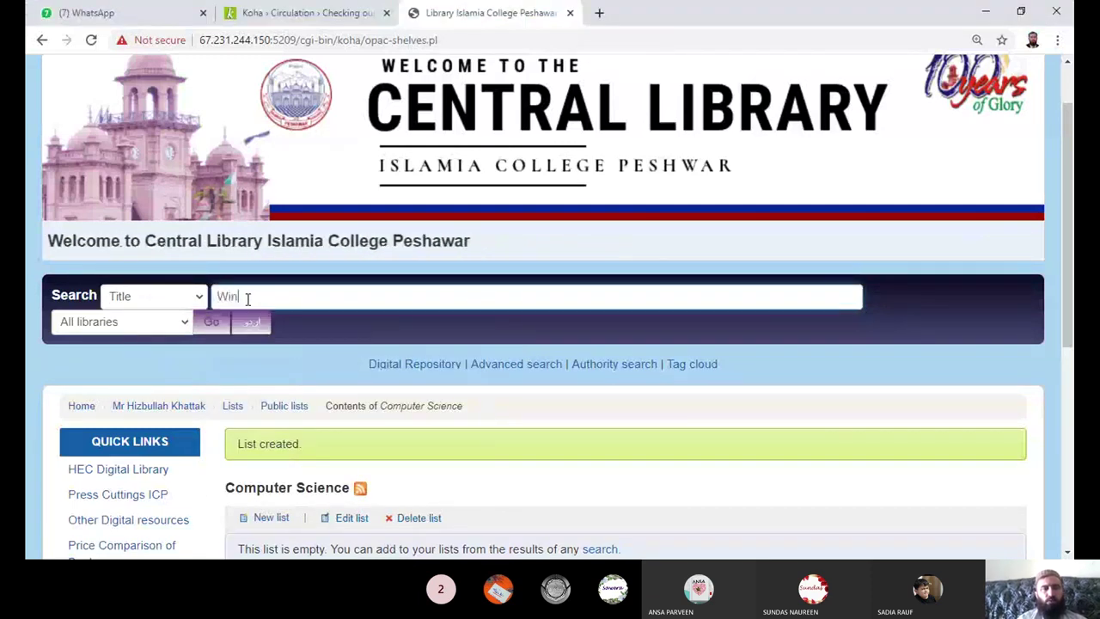
text(dows)
key(Return)
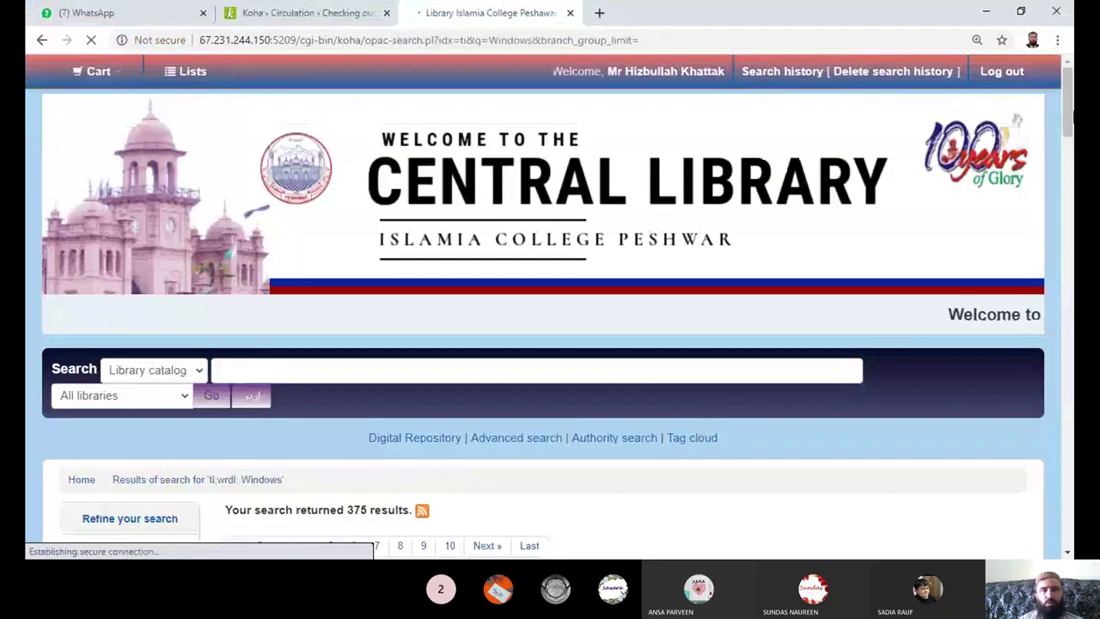
Step: Mark the results "Microsoft Windows XP With Internat Explorer" and "Microsoft Windows for Working Groups User Guide"
drag(1069, 129, 1070, 176)
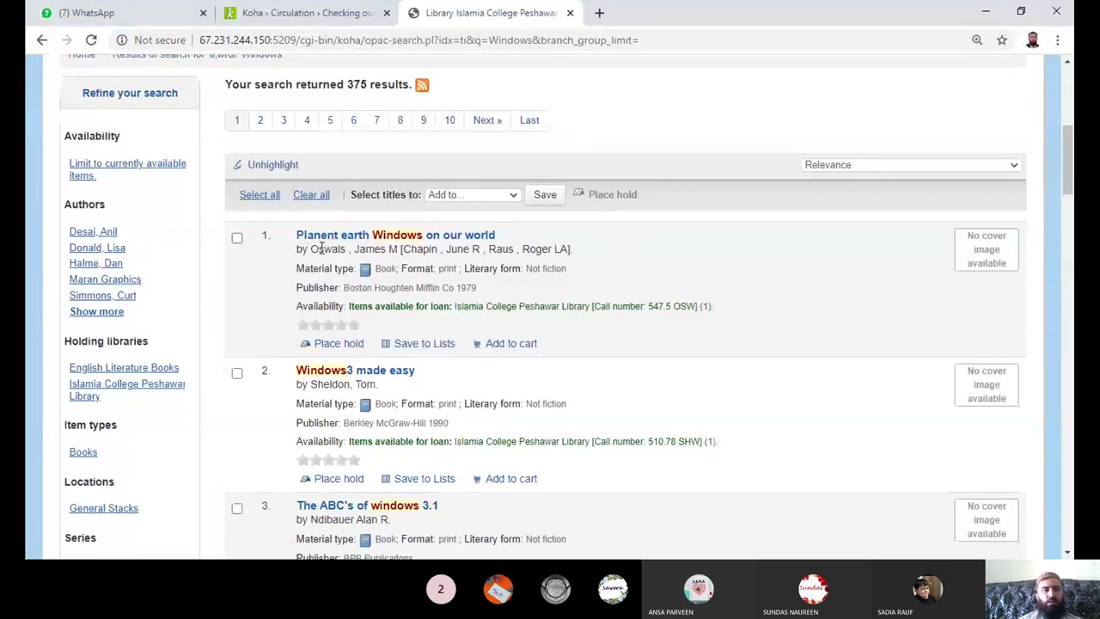
drag(1070, 181, 1072, 223)
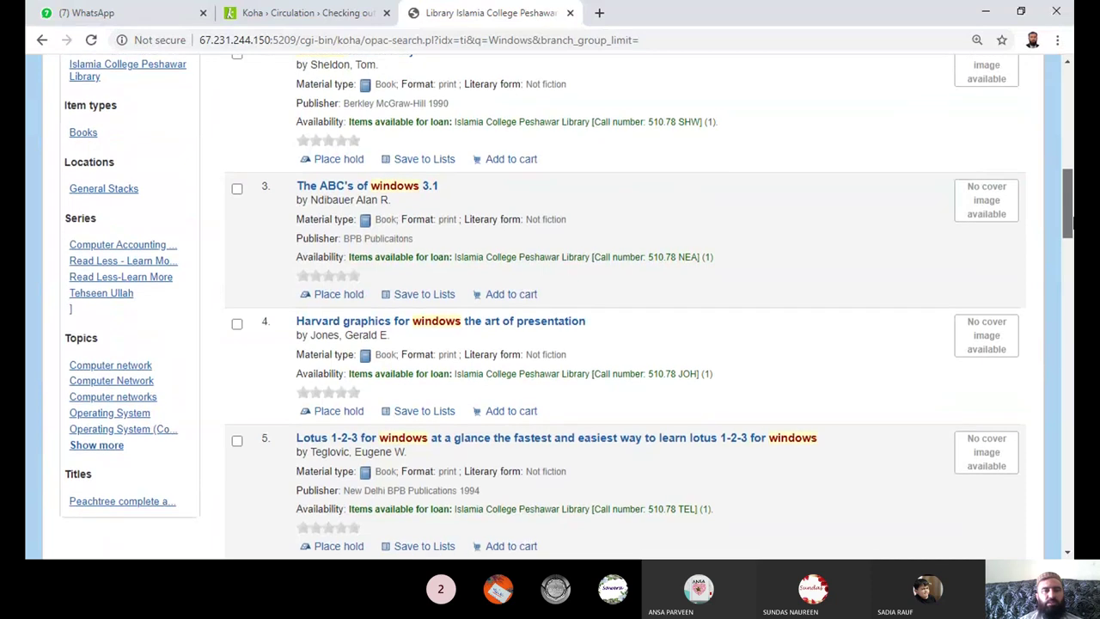
drag(1072, 224, 1072, 389)
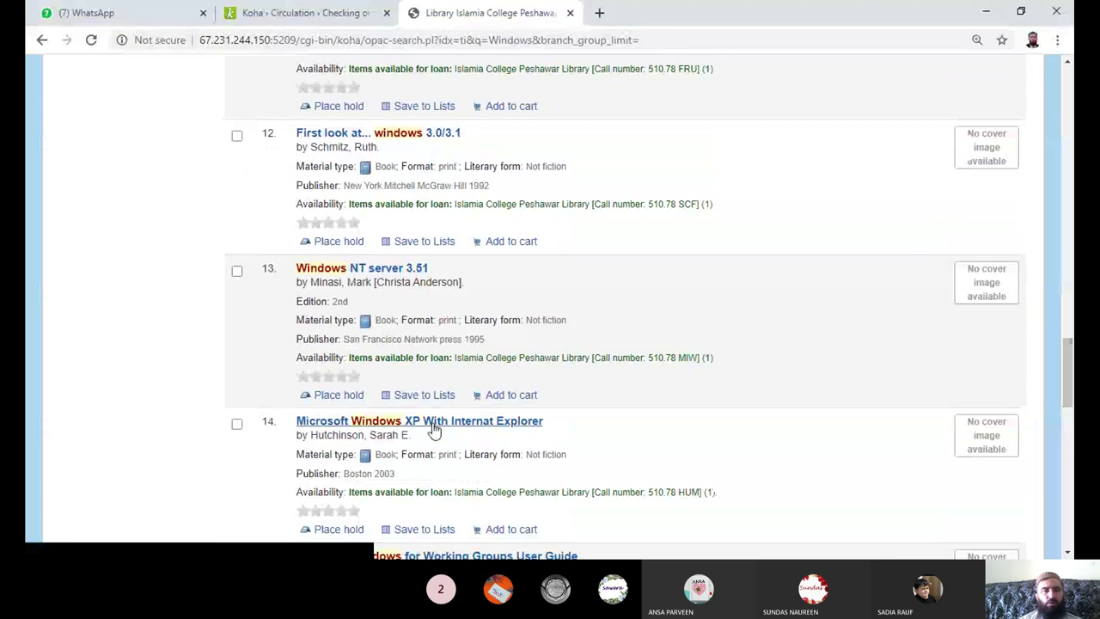
scroll(434, 430, down, 1)
click(238, 308)
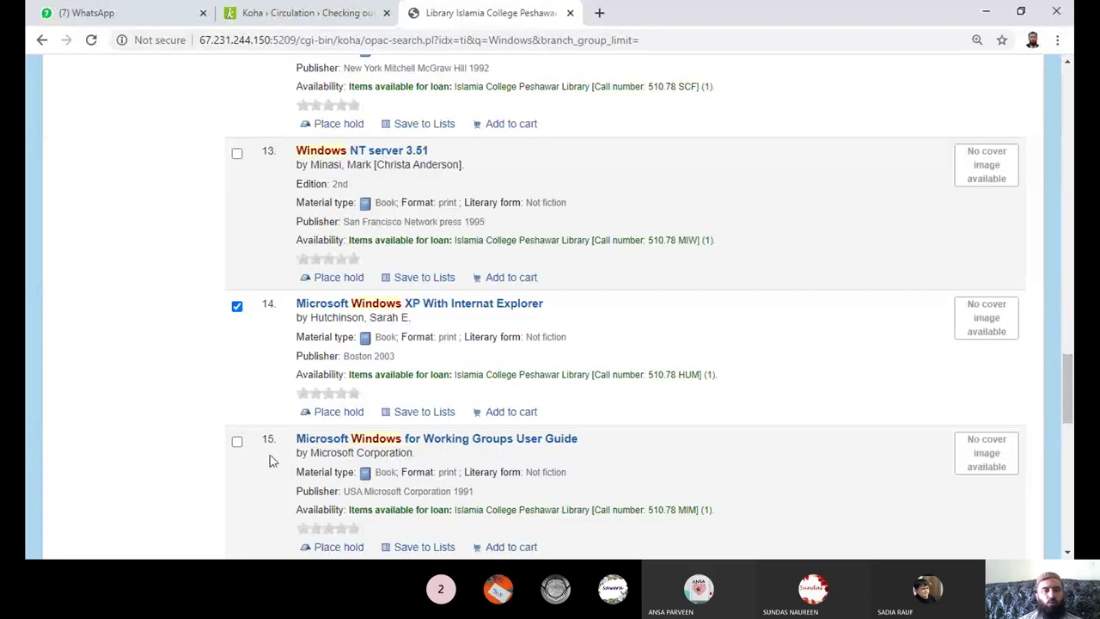
click(237, 442)
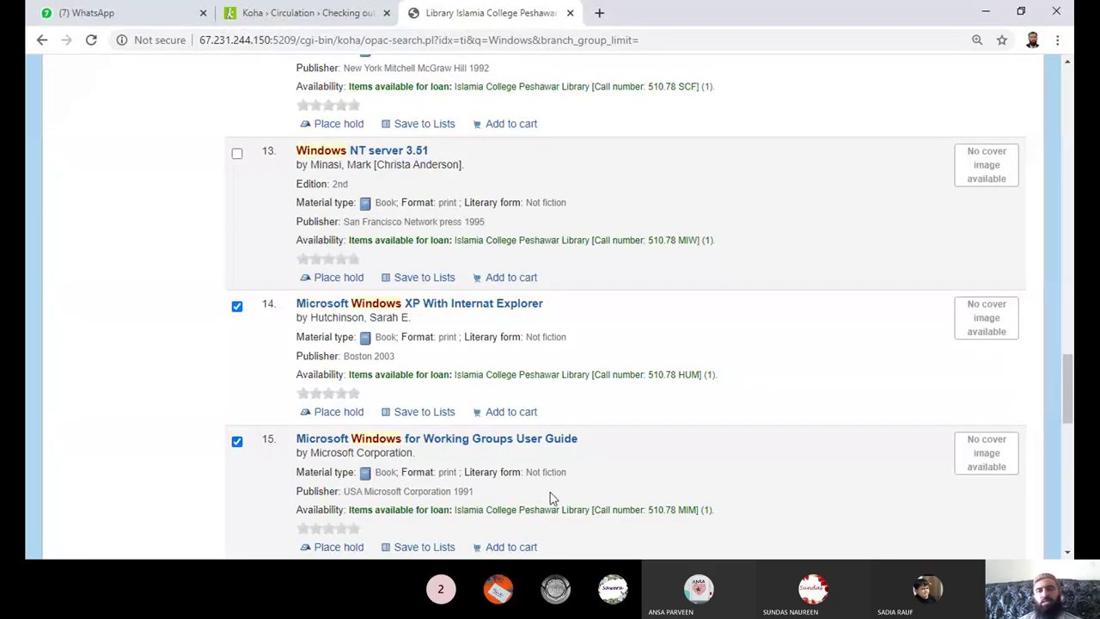
Step: Add the selected titles to the Computer Science list and save
scroll(1071, 472, down, 3)
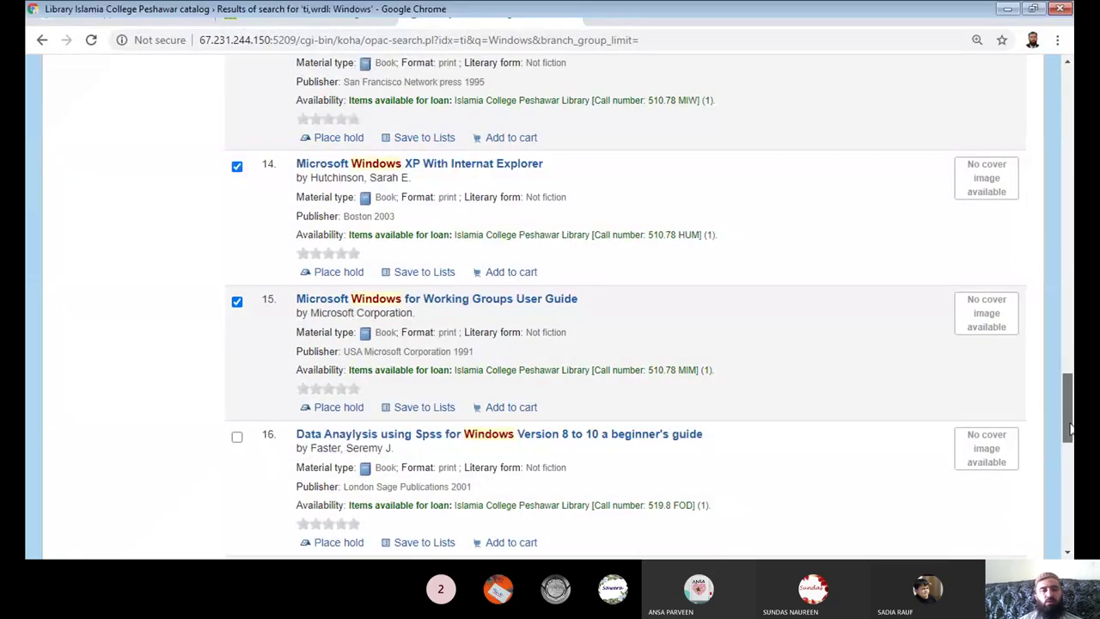
drag(1071, 439, 1071, 166)
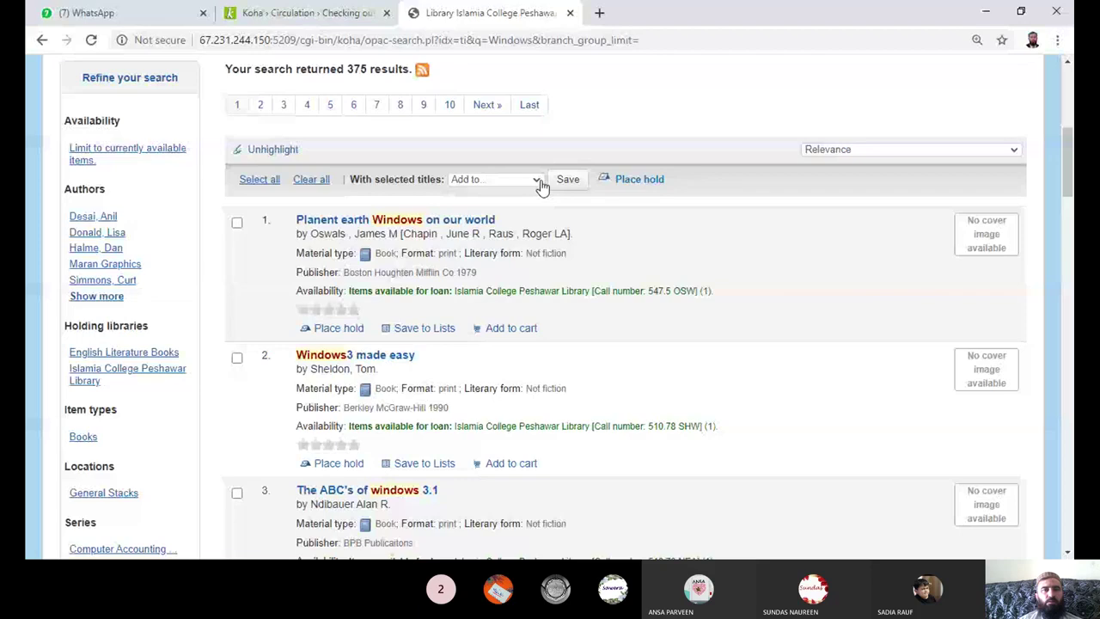
click(579, 211)
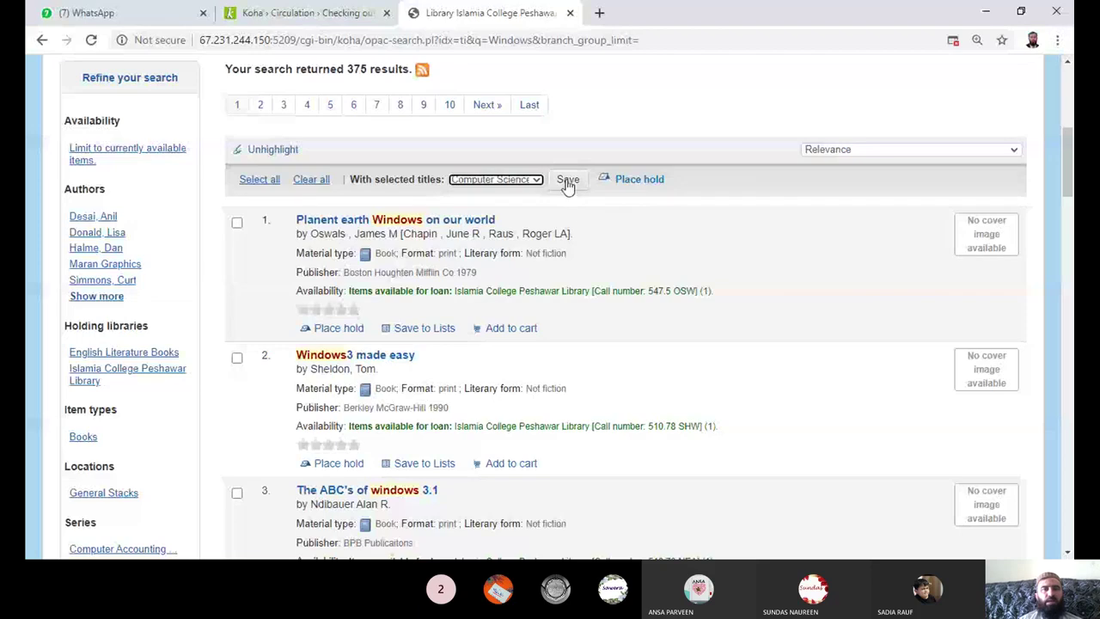
click(567, 183)
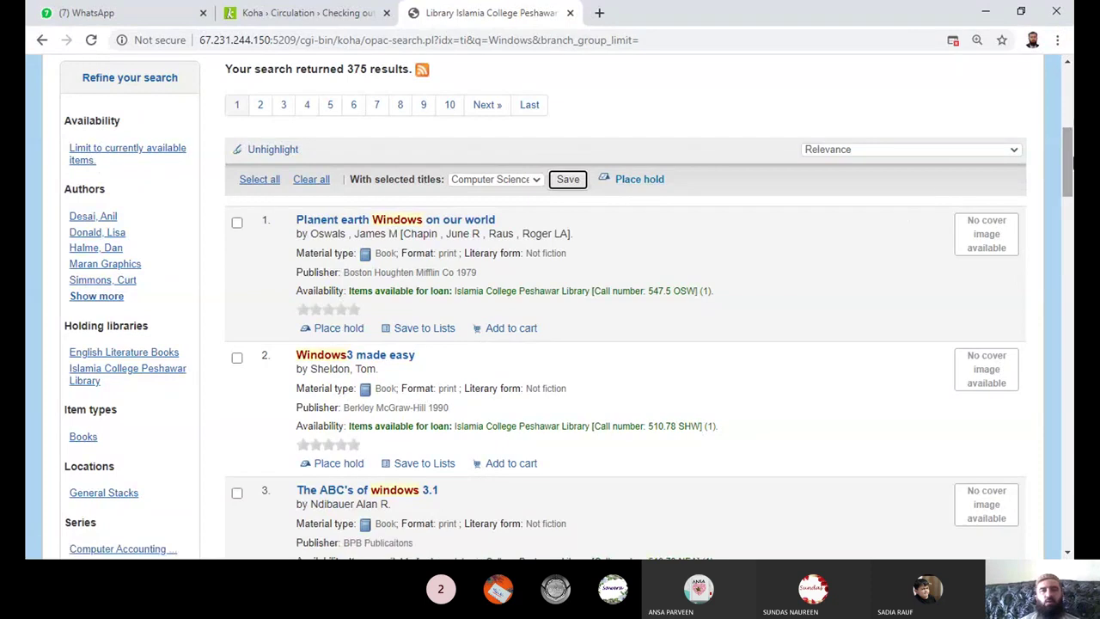
Step: Open the public list Computer Science and view the titles it contains
scroll(1066, 164, up, 2)
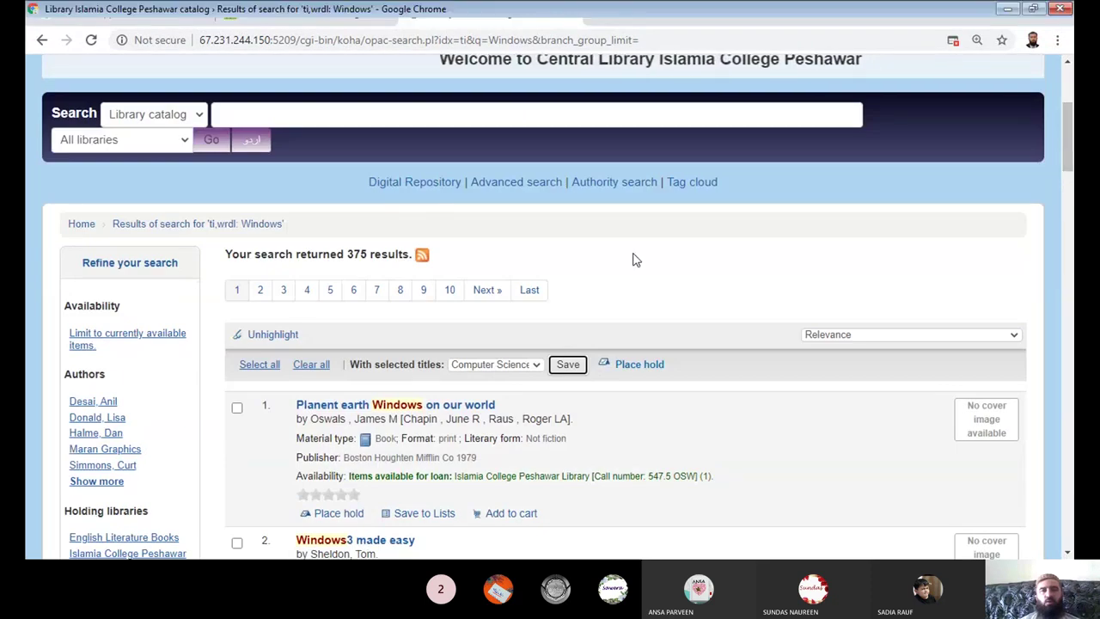
scroll(1068, 142, up, 2)
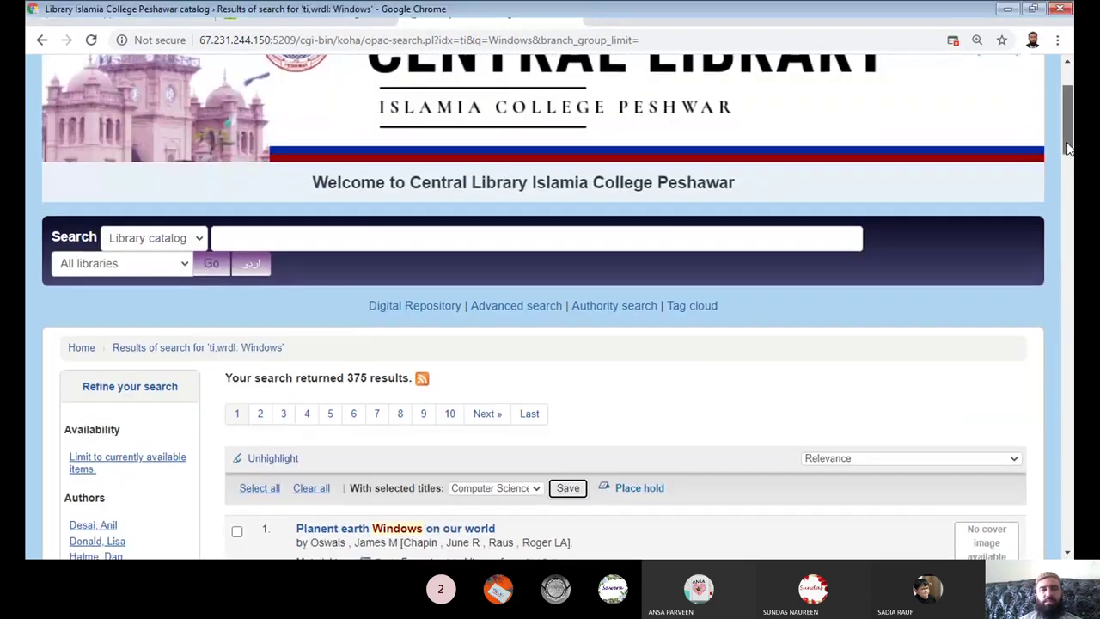
scroll(1068, 137, up, 1)
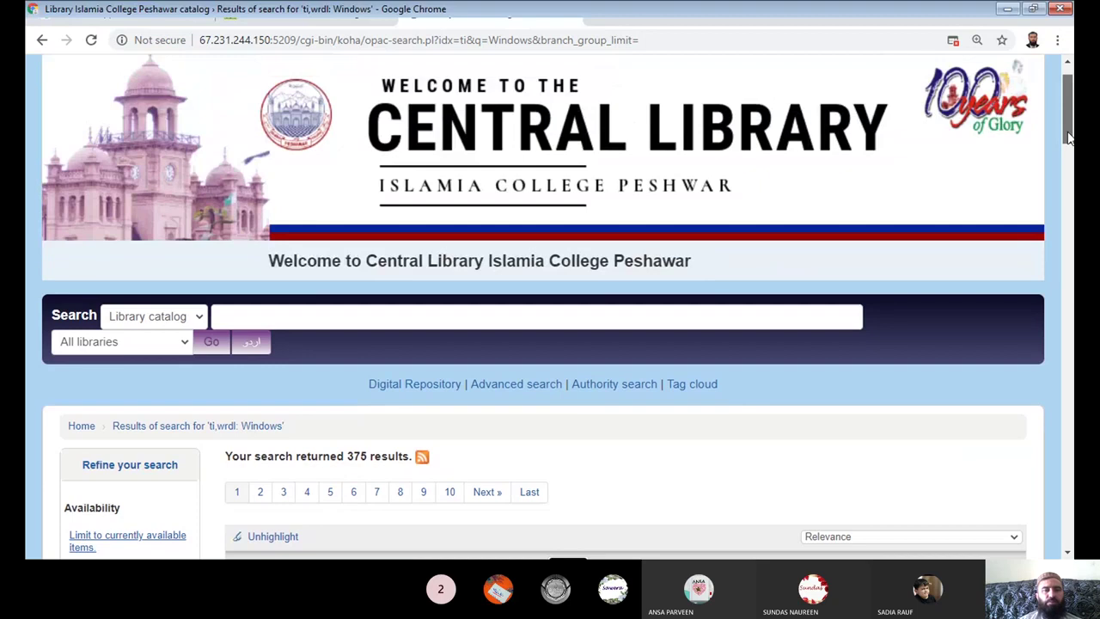
scroll(1070, 138, up, 1)
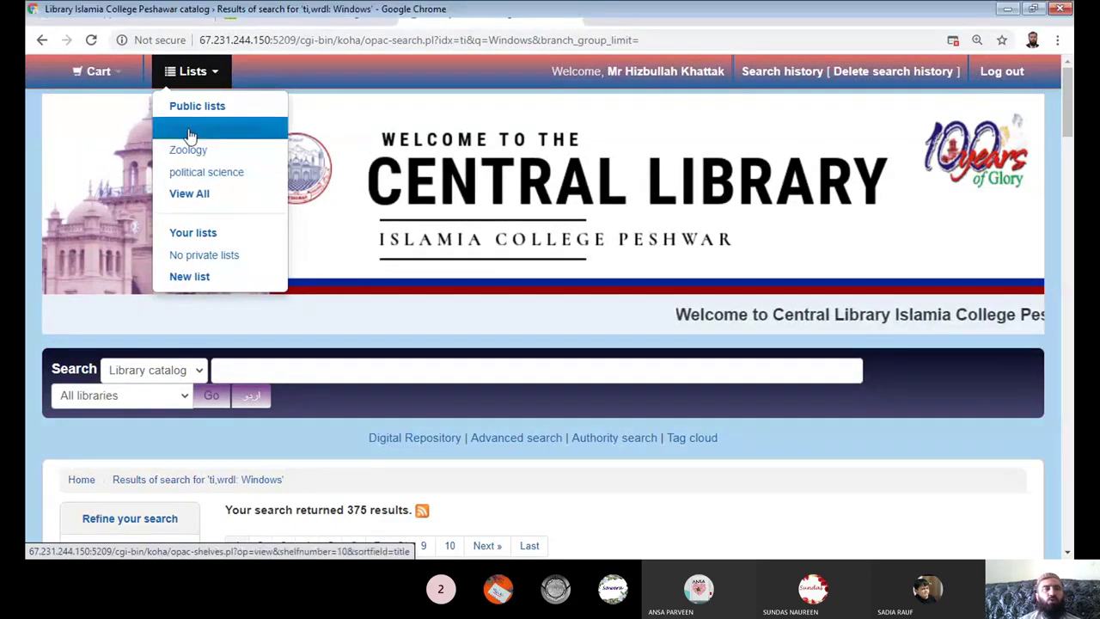
click(243, 138)
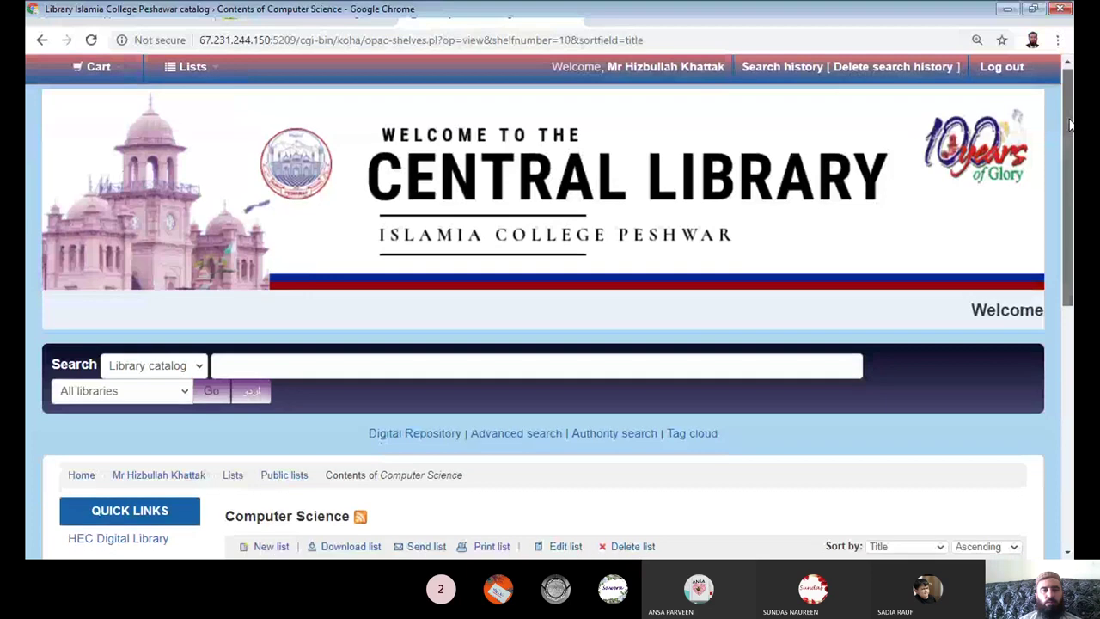
drag(1070, 125, 1057, 319)
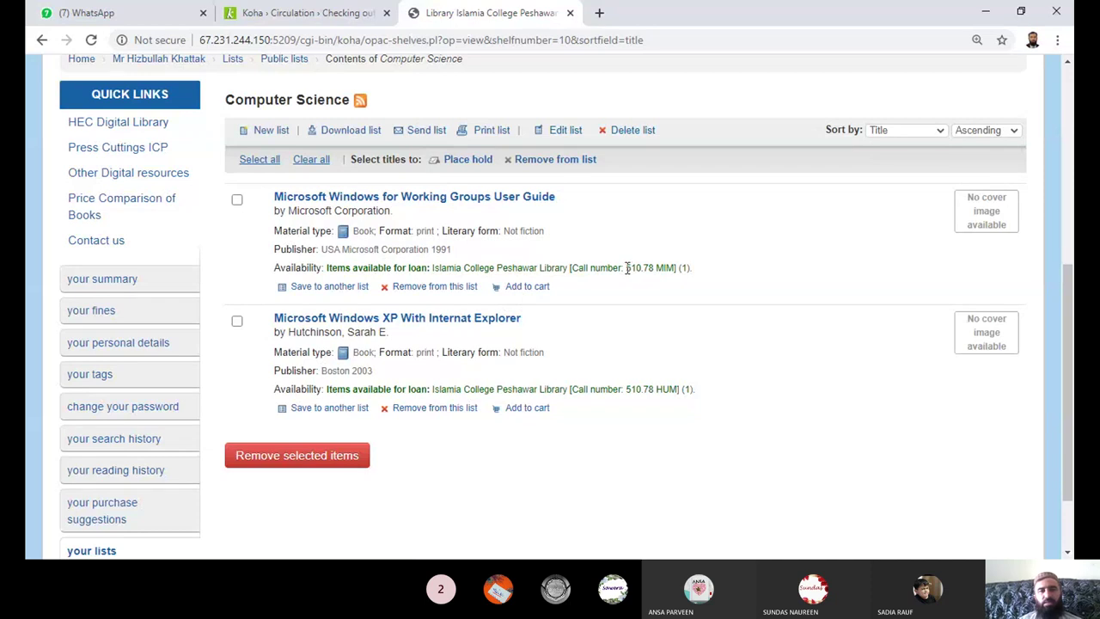
Step: Highlight the call numbers of the two Microsoft Windows books in the Computer Science list
drag(627, 268, 668, 270)
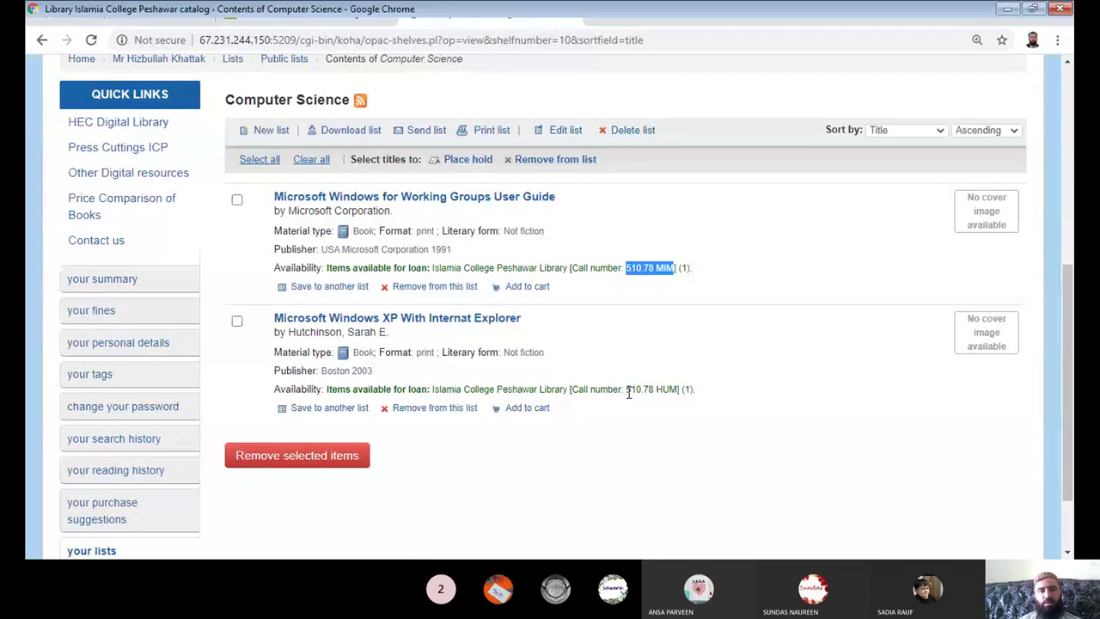
drag(627, 389, 680, 397)
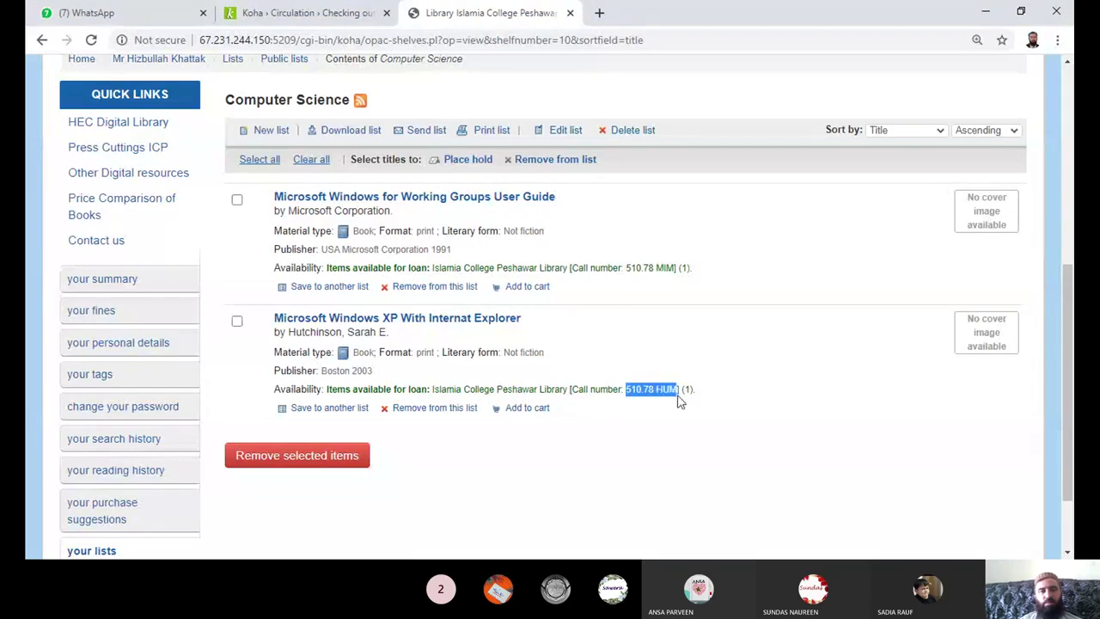
click(547, 338)
Step: Search the catalog by Subject for "Computer" across all libraries
drag(1067, 387, 1068, 236)
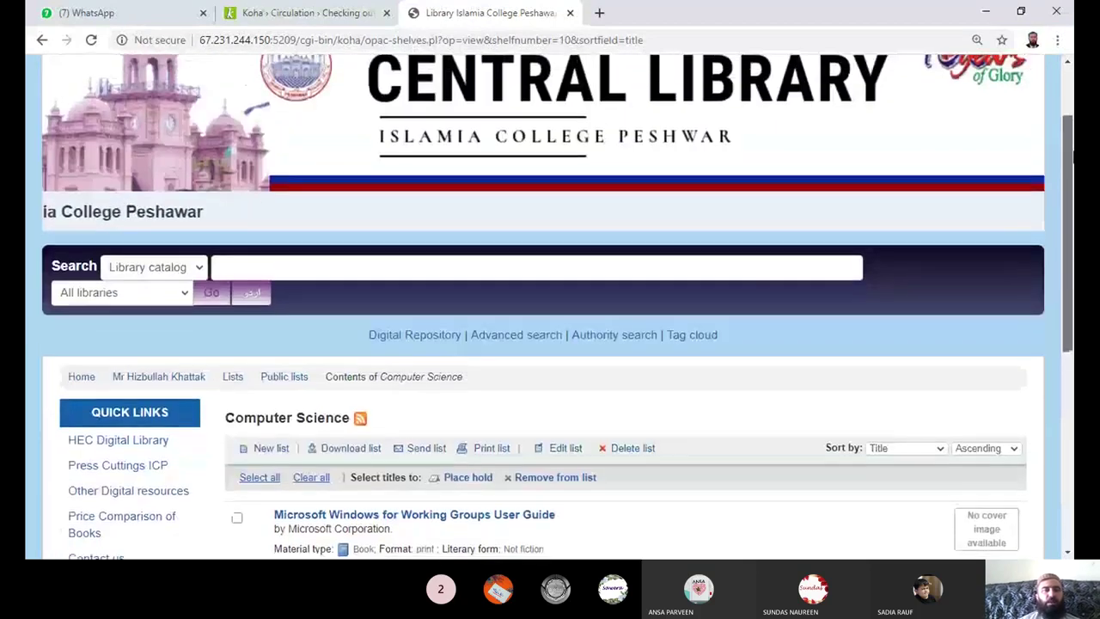
drag(1072, 158, 1071, 90)
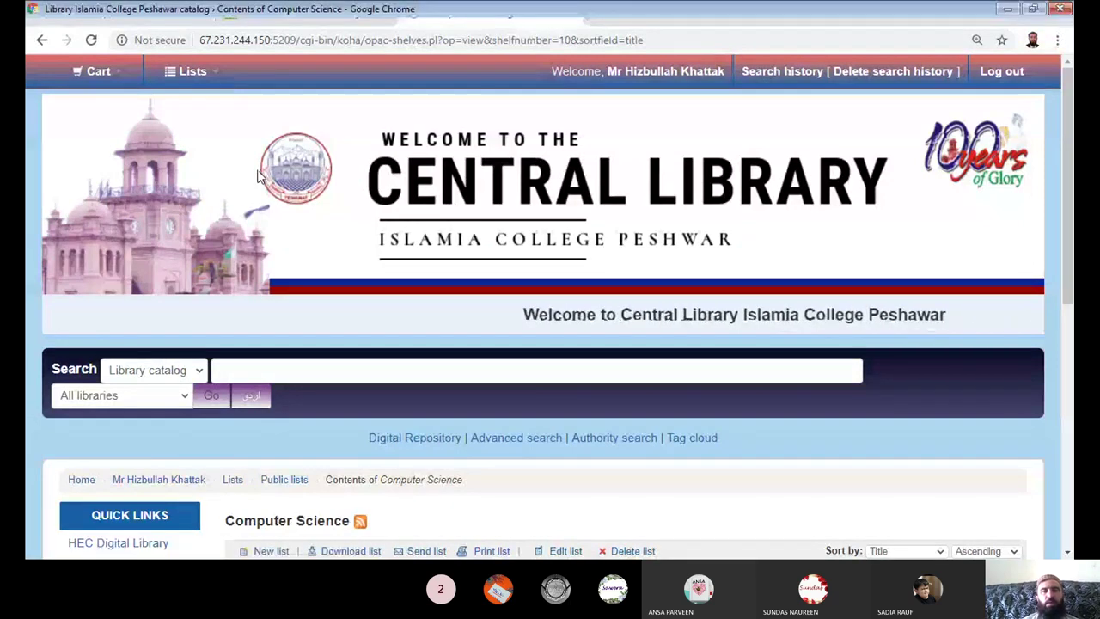
scroll(550, 308, down, 1)
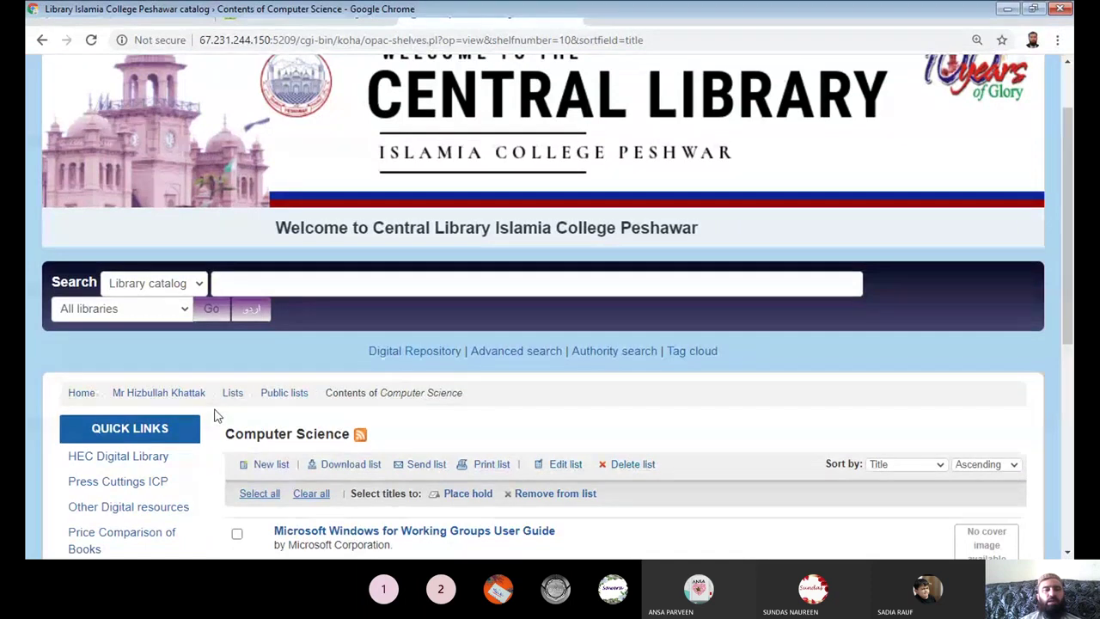
scroll(1073, 268, up, 1)
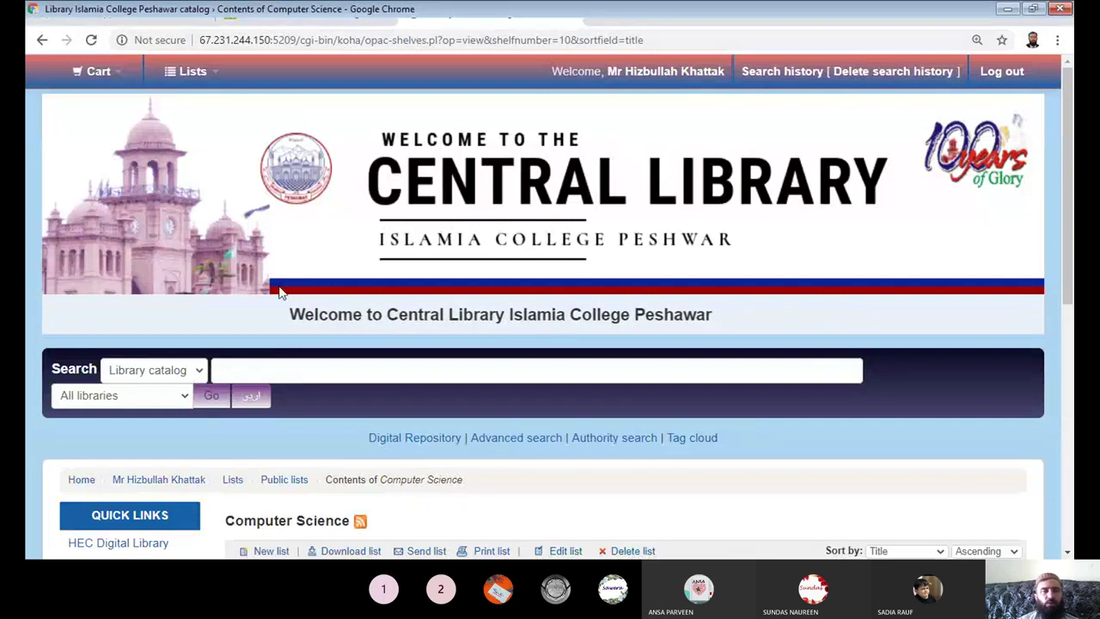
click(148, 441)
click(253, 376)
text(Com)
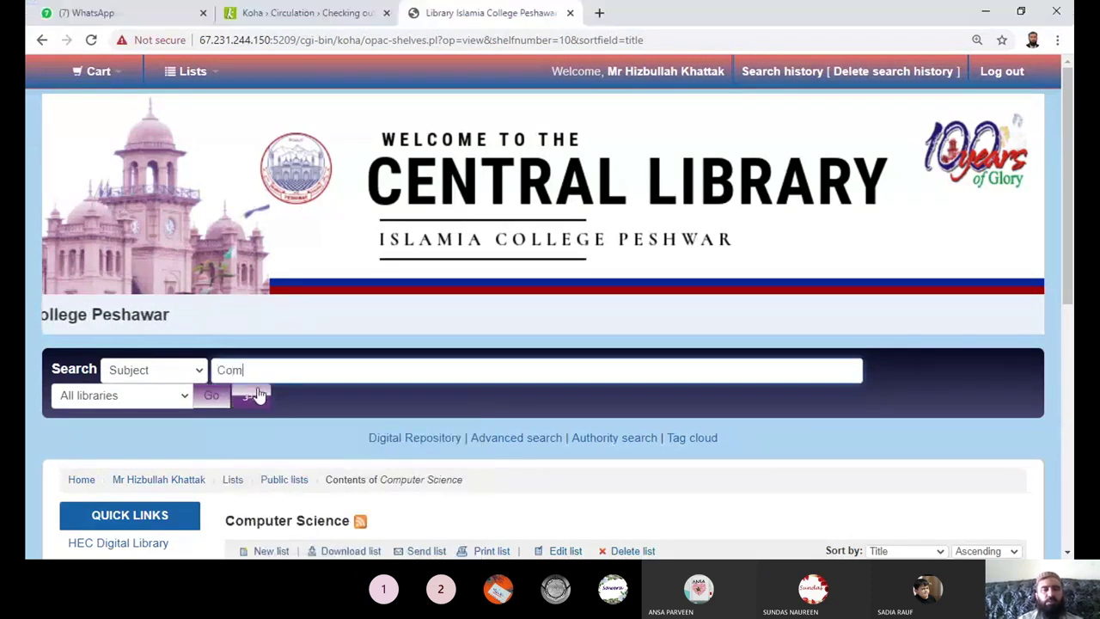
text(puter)
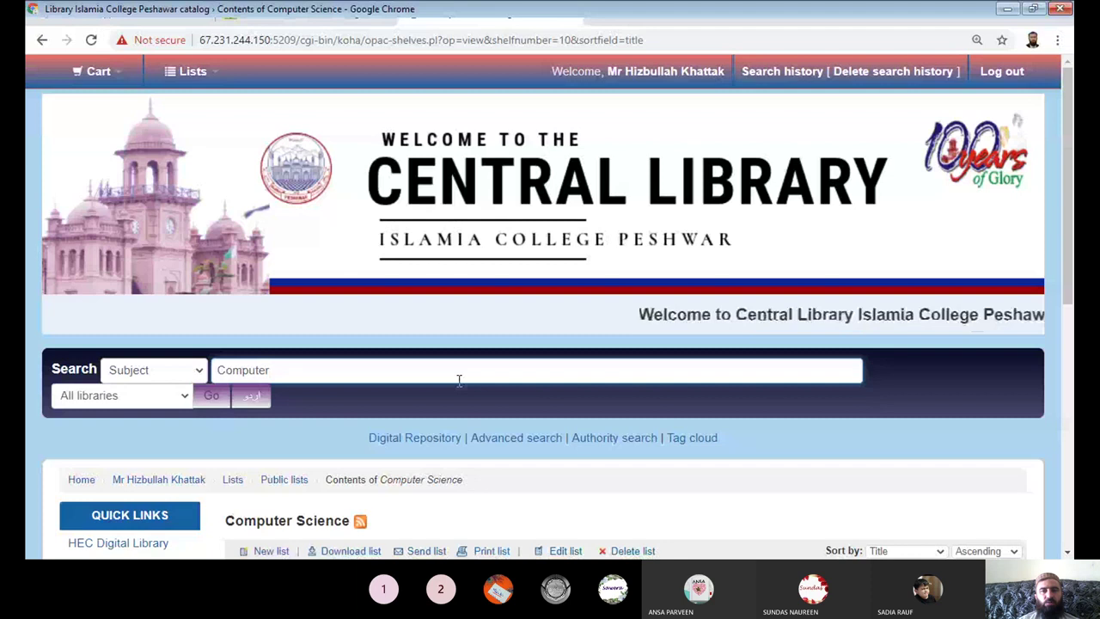
scroll(459, 380, down, 1)
key(Return)
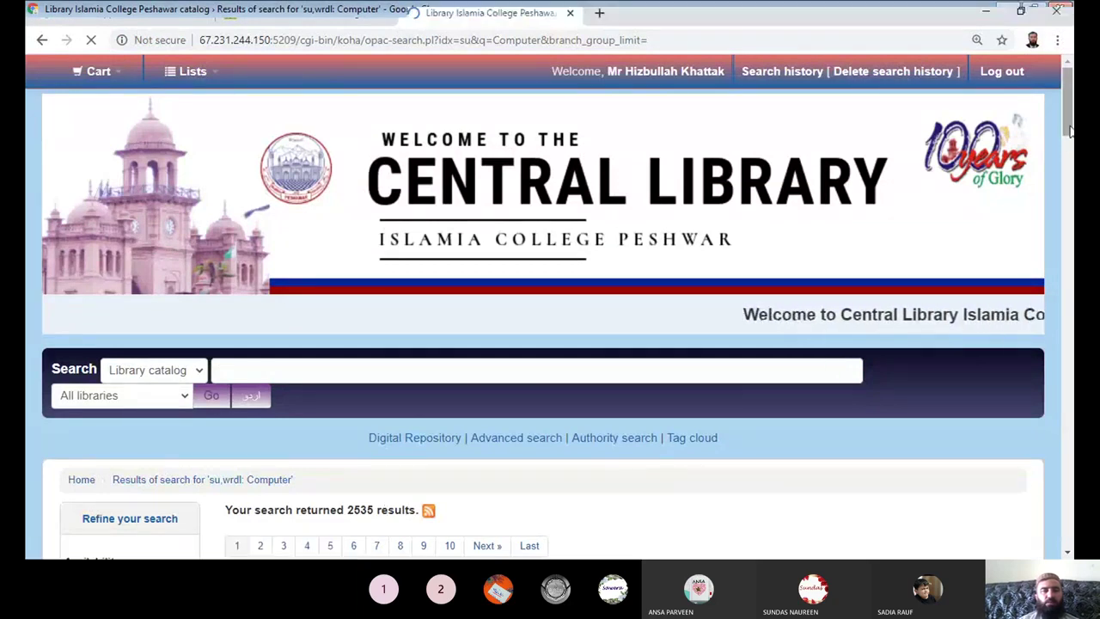
Step: Select all titles on the first page of the Computer results and add them to the Computer Science list
scroll(1070, 129, down, 3)
scroll(1070, 163, down, 1)
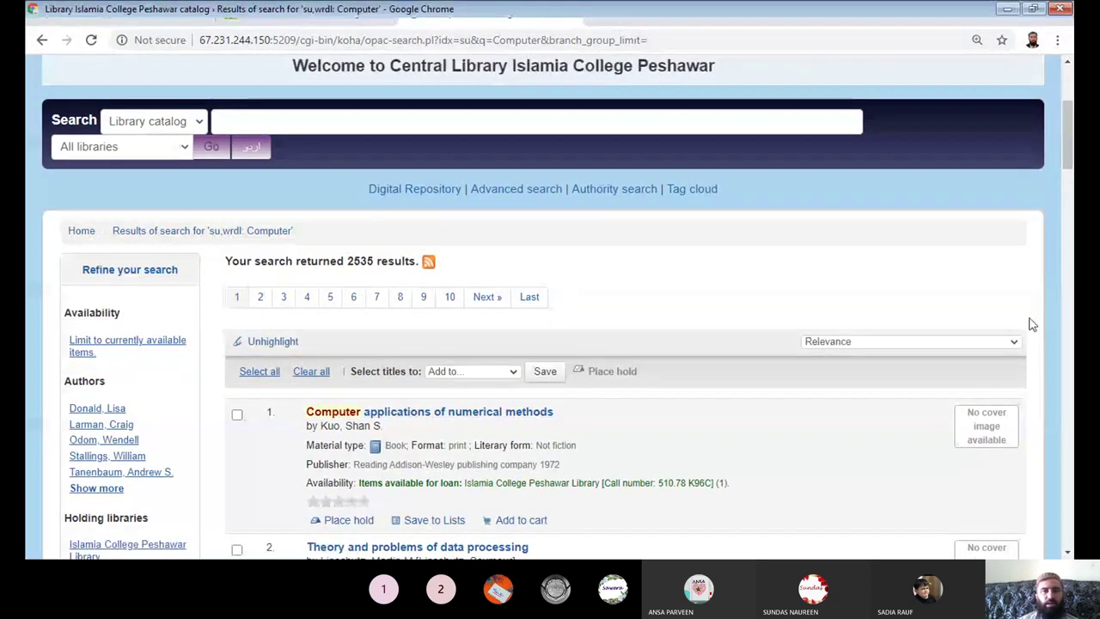
scroll(1027, 323, down, 3)
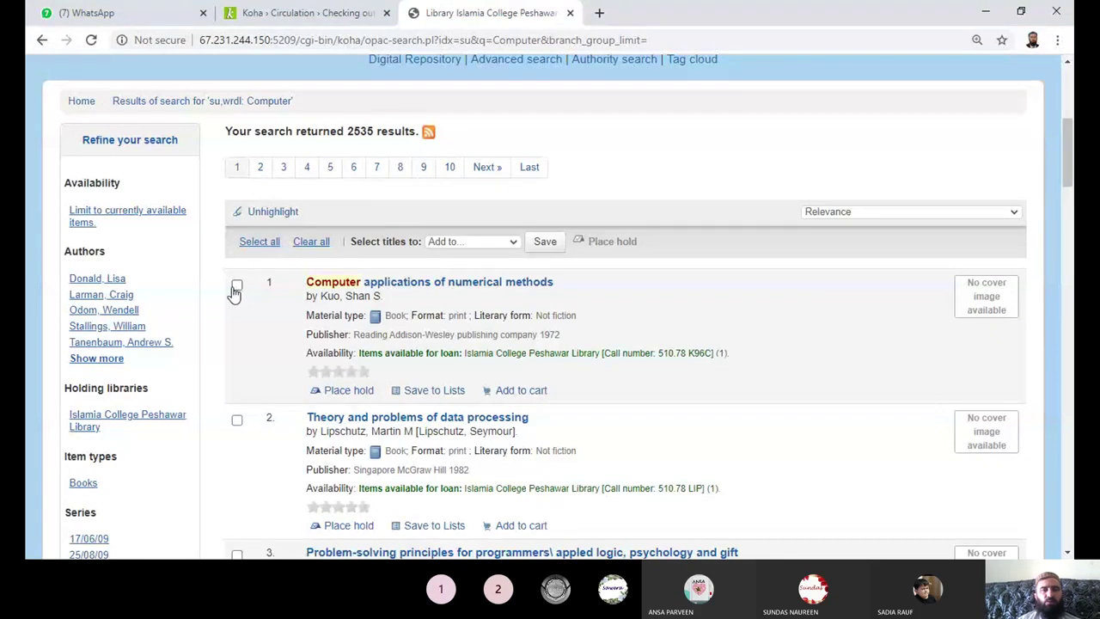
drag(1066, 153, 1066, 511)
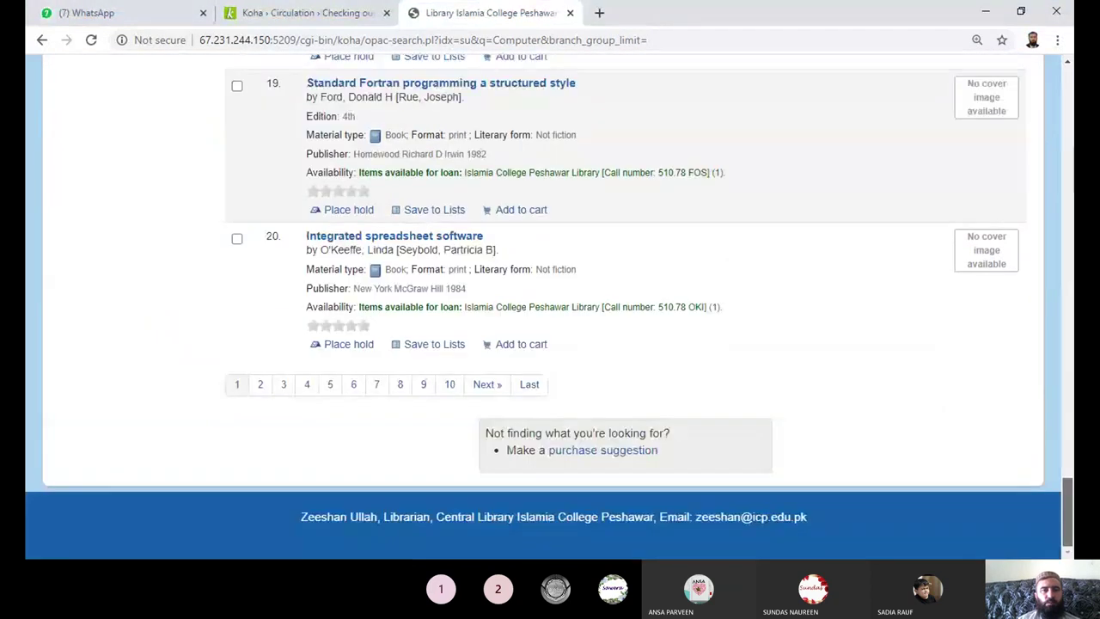
key(Home)
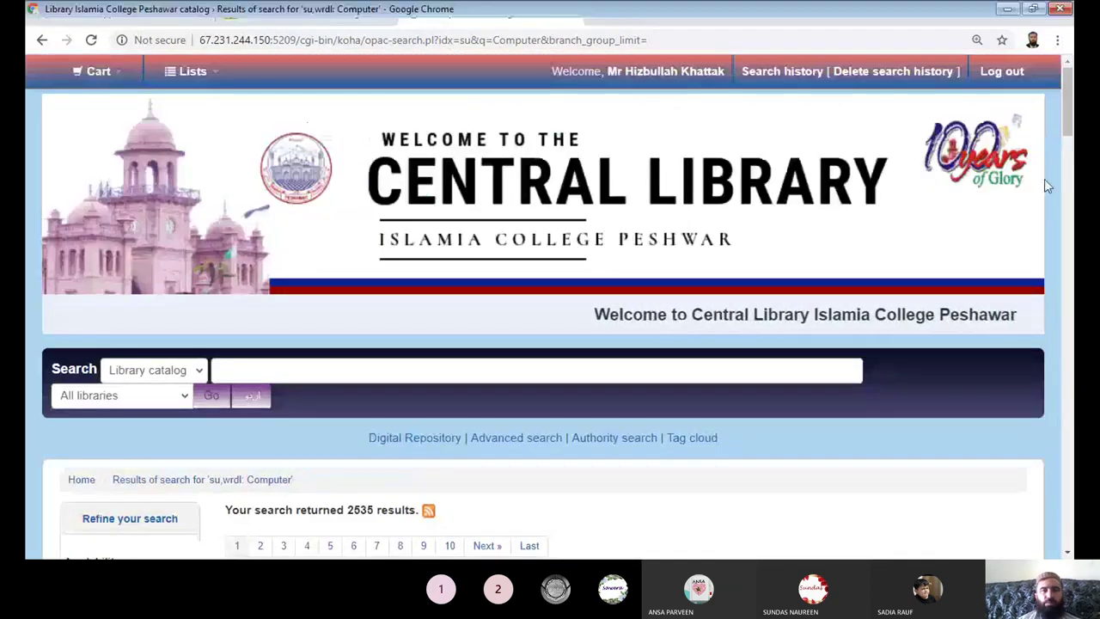
scroll(1071, 129, down, 5)
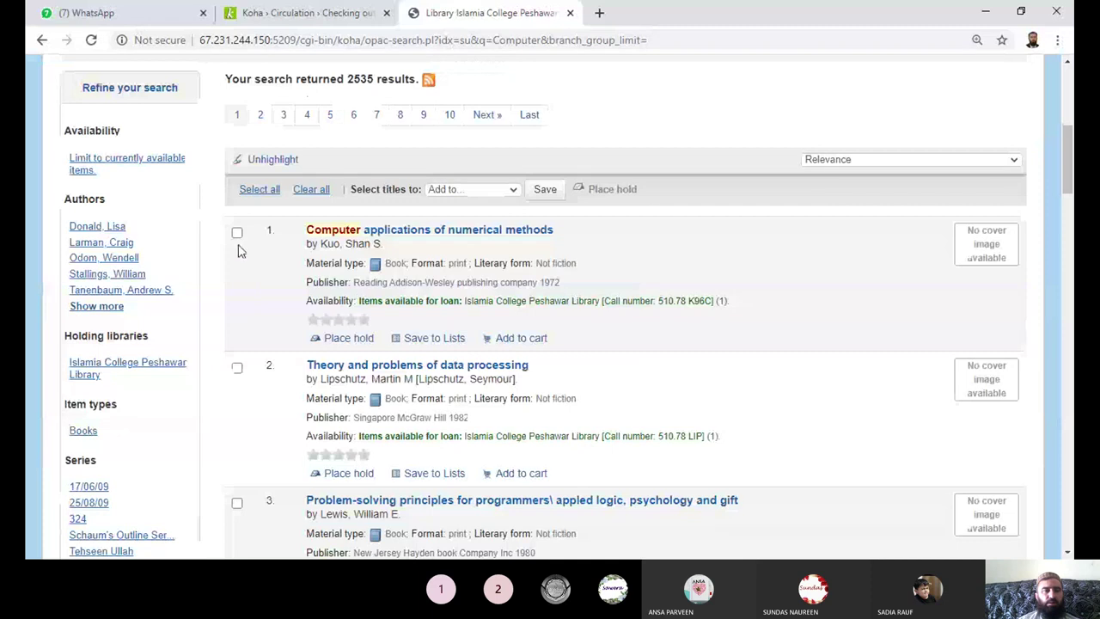
click(259, 192)
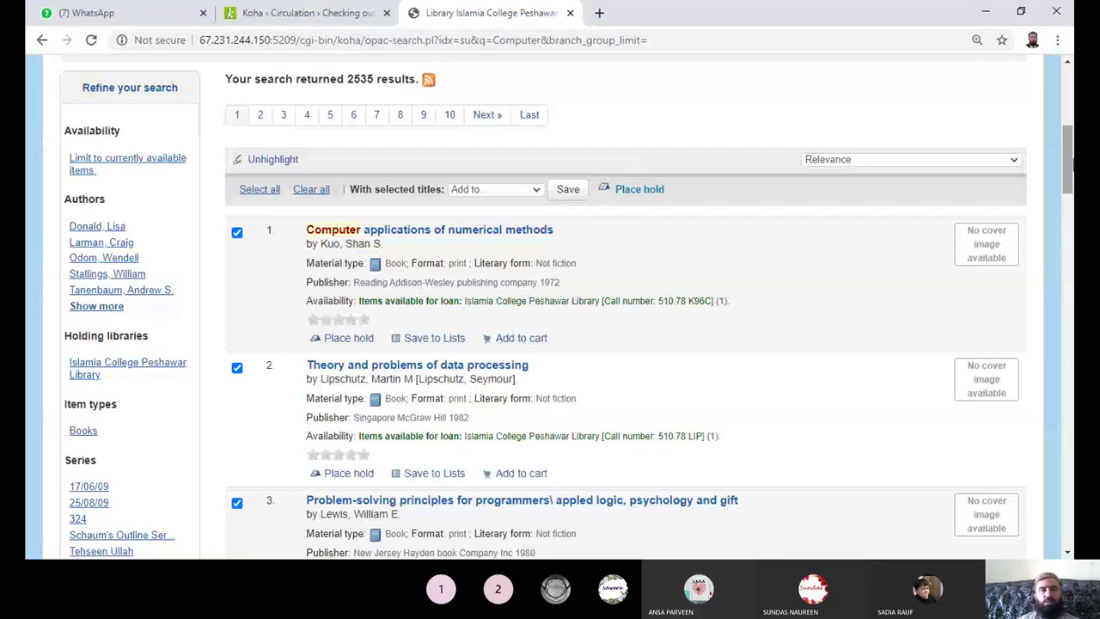
mouse_move(1071, 169)
mouse_down()
mouse_move(1071, 532)
mouse_move(1071, 164)
mouse_up()
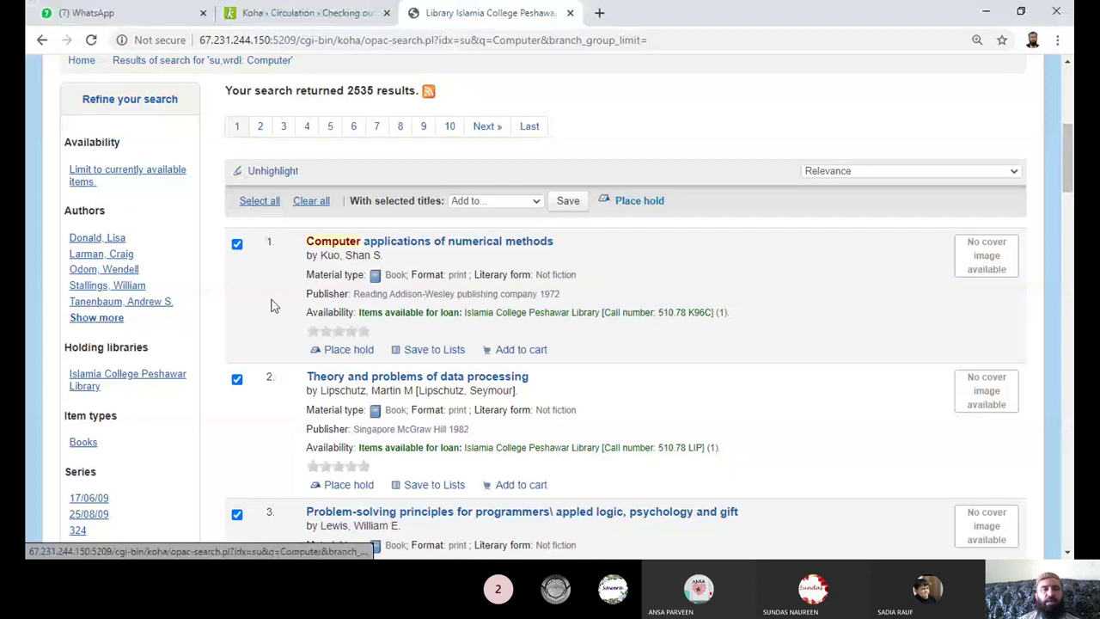
click(505, 262)
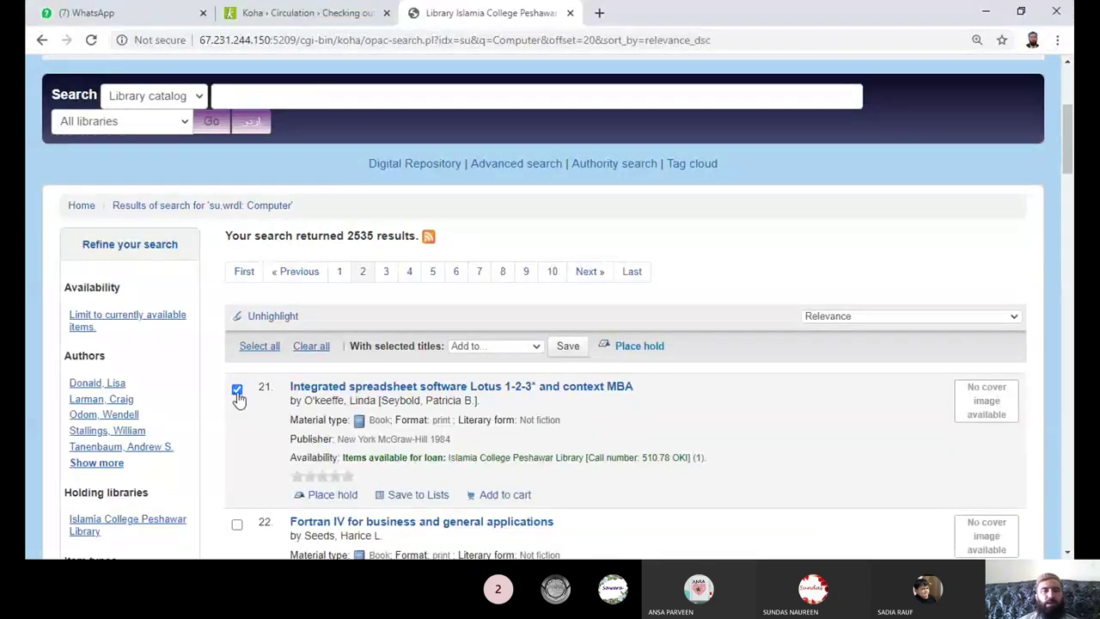
Step: Select all titles on the second results page and choose the Computer Science list as their destination
click(259, 353)
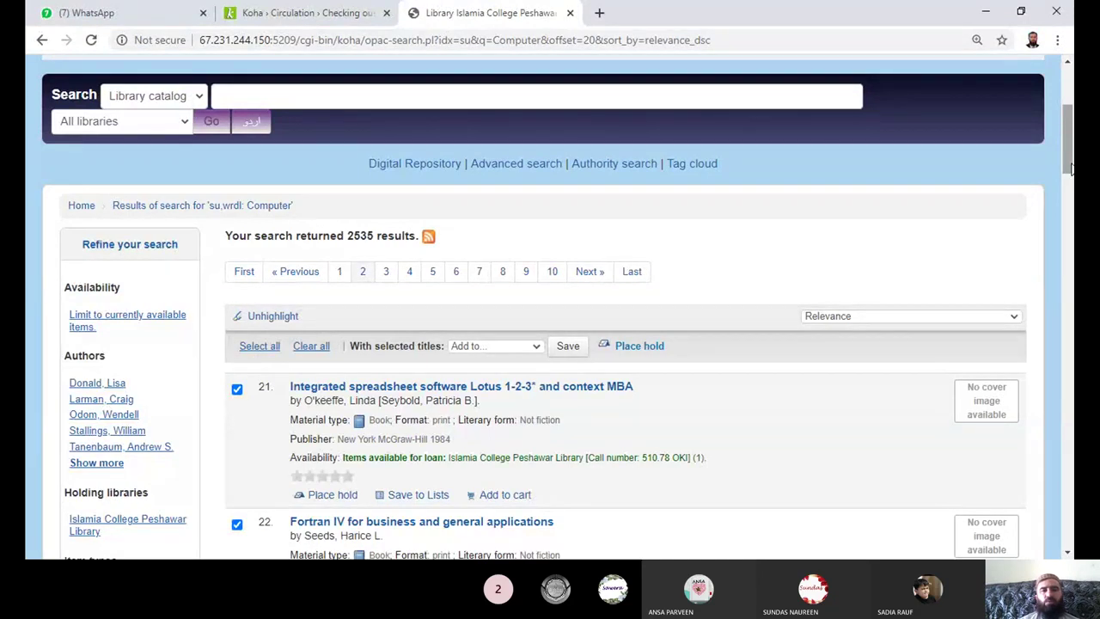
scroll(1070, 168, up, 1)
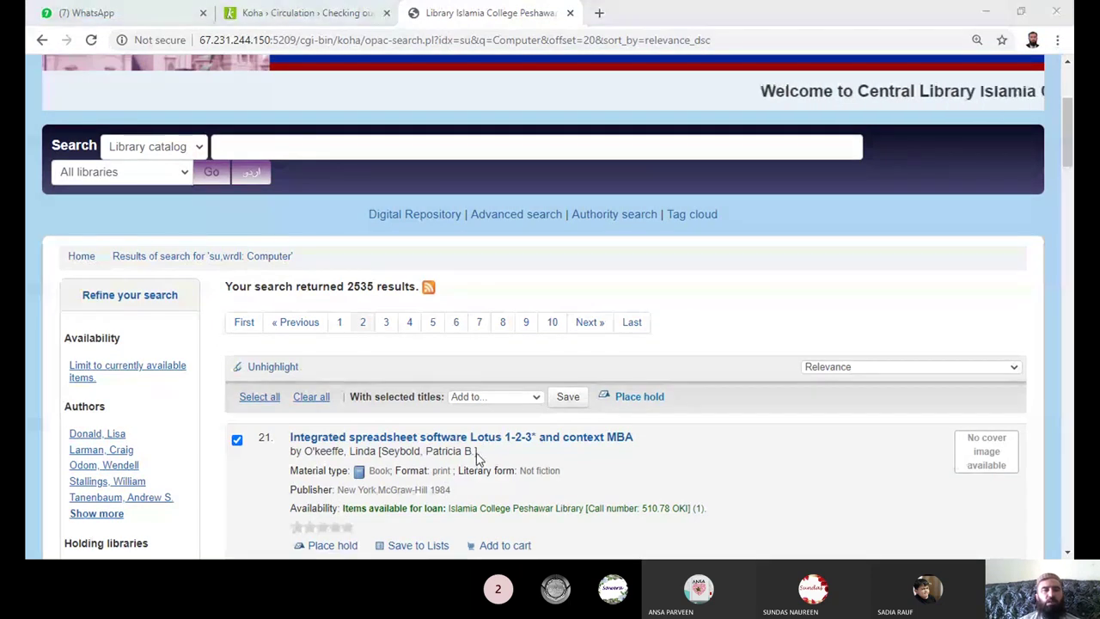
click(479, 458)
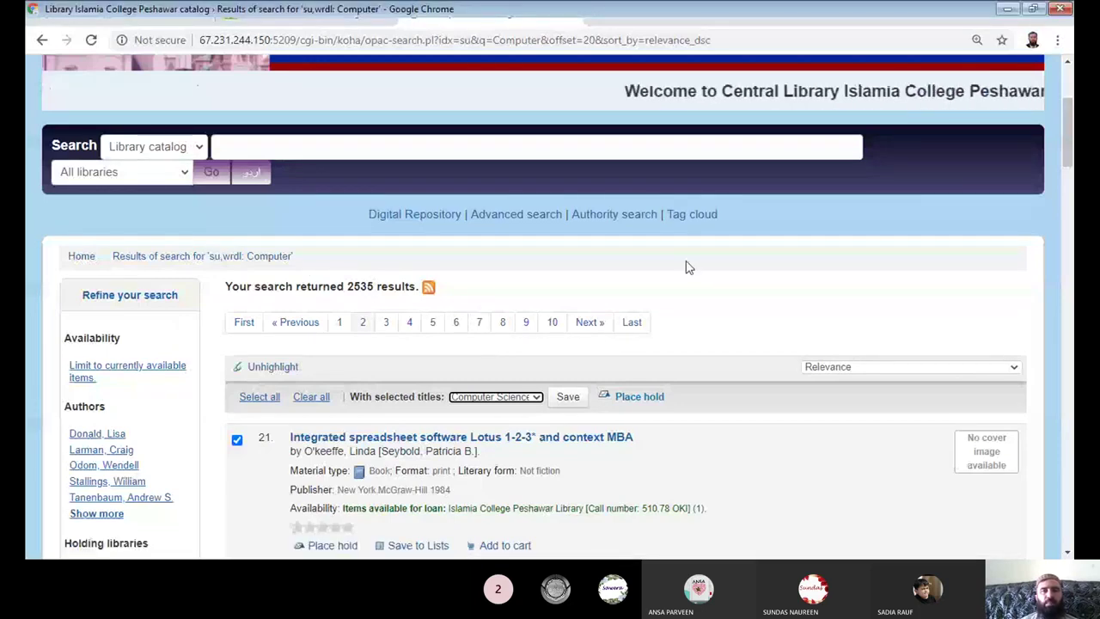
Step: Reopen the public Computer Science list and look through the newly added books
scroll(688, 266, up, 1)
scroll(558, 307, up, 1)
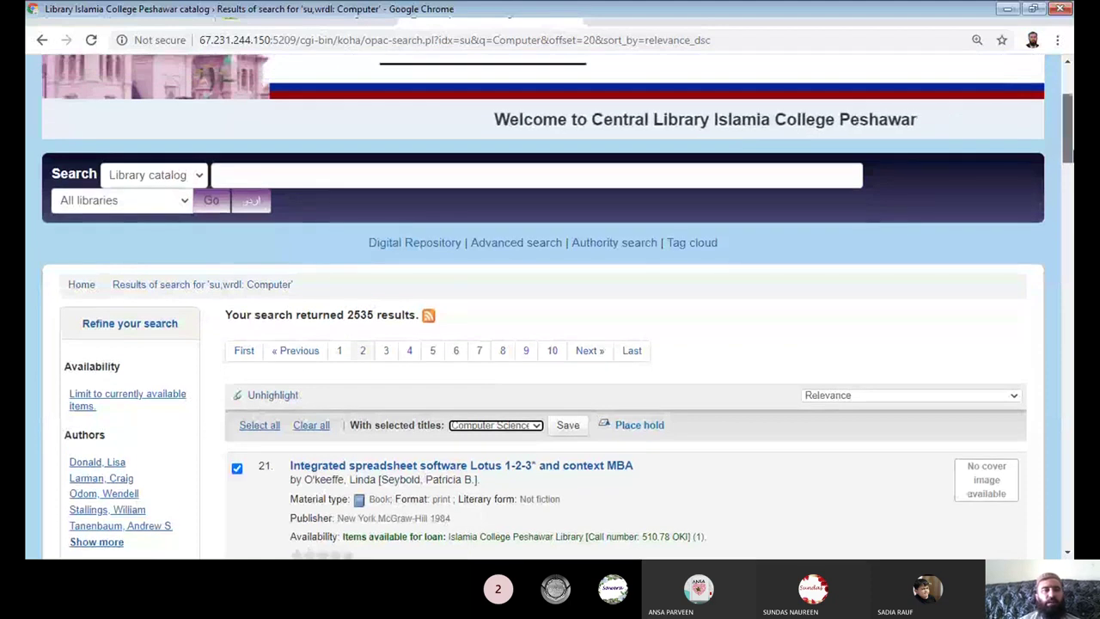
scroll(550, 309, up, 3)
click(214, 76)
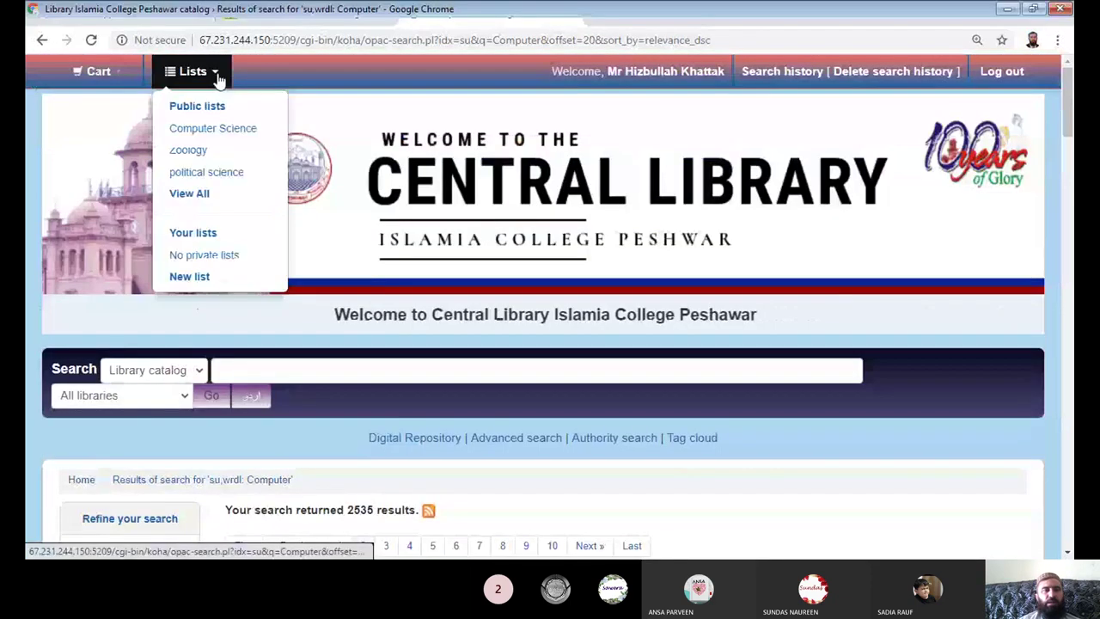
click(202, 129)
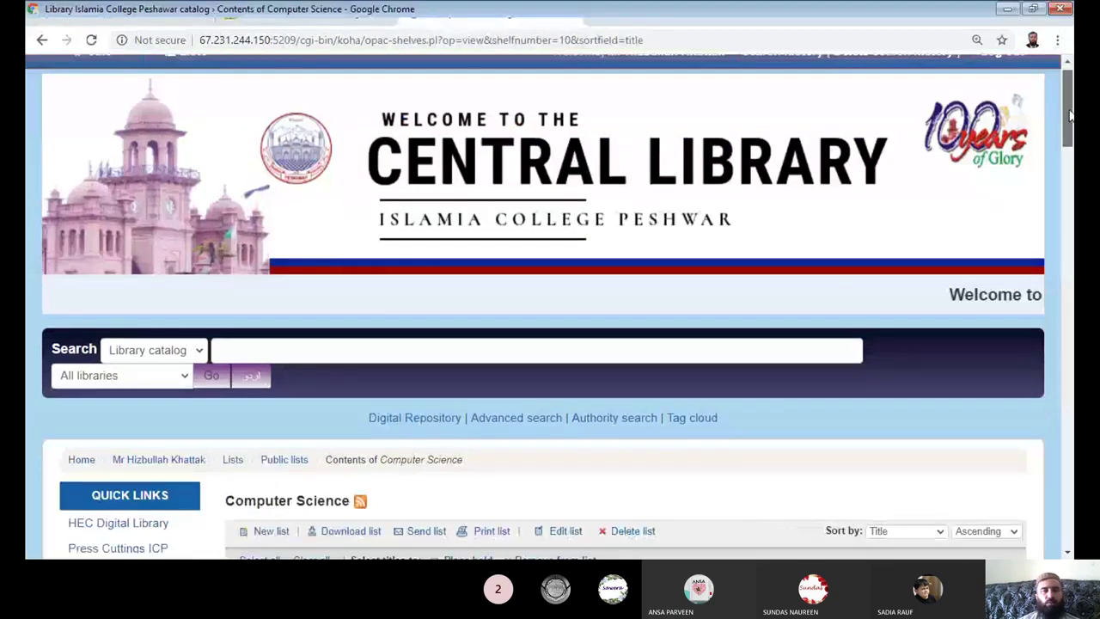
drag(1070, 116, 1071, 146)
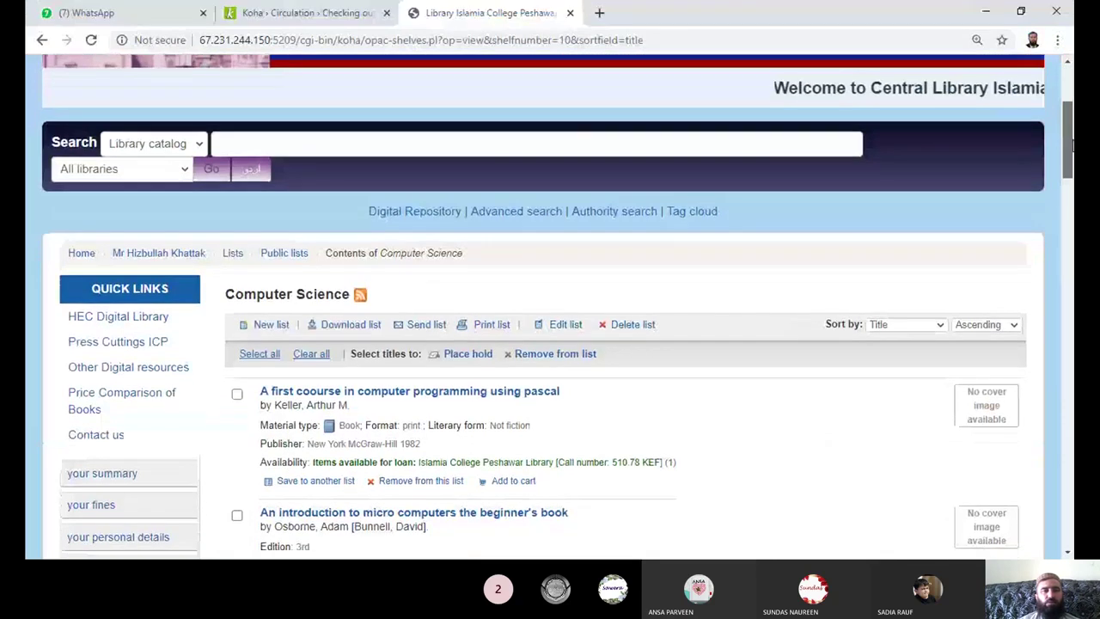
drag(1070, 146, 1071, 222)
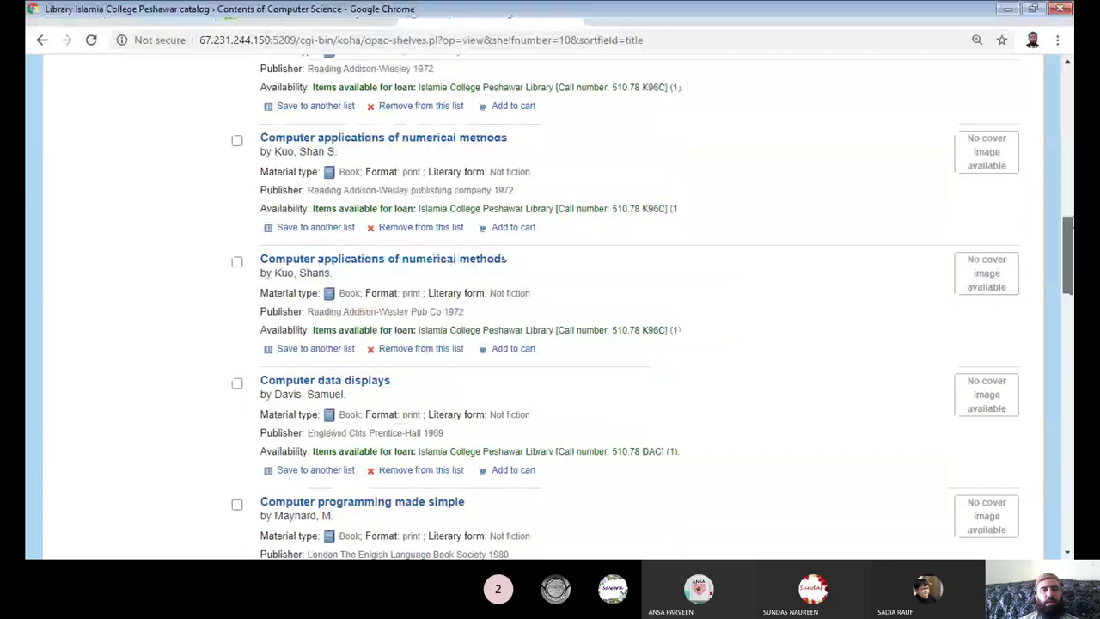
scroll(494, 252, up, 8)
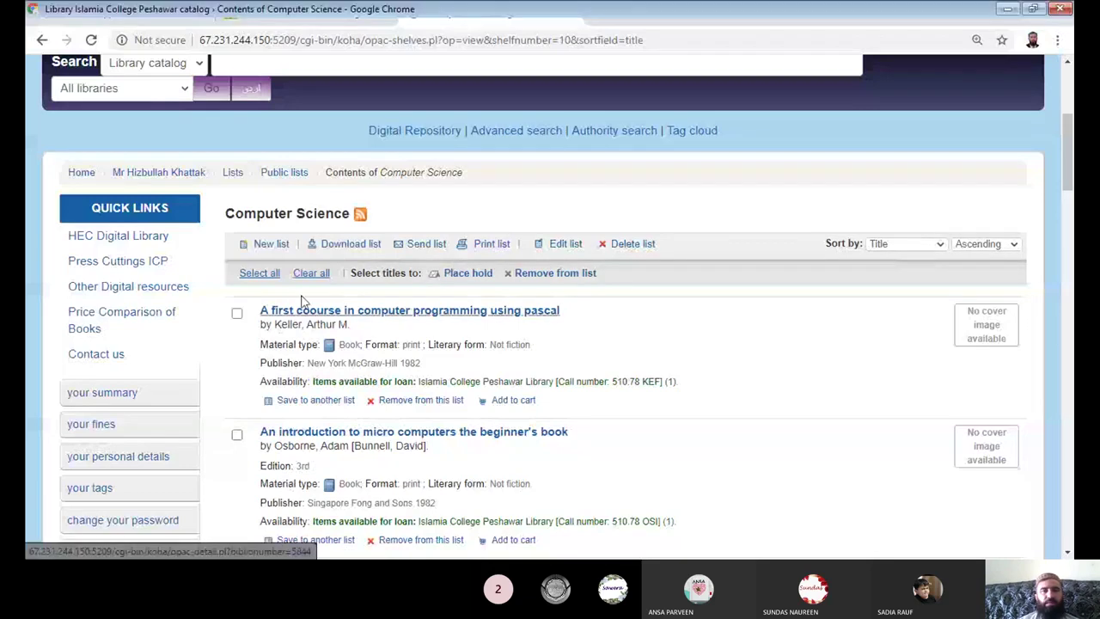
Step: Sort the Computer Science list by Author in ascending order and check the order of the entries
click(889, 282)
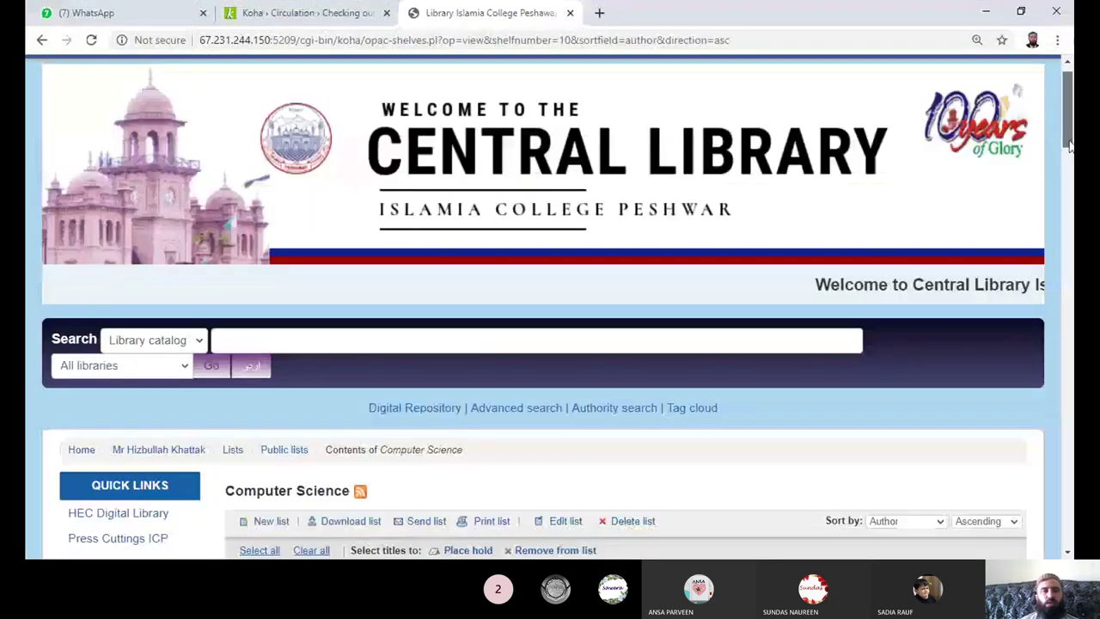
scroll(1070, 146, down, 5)
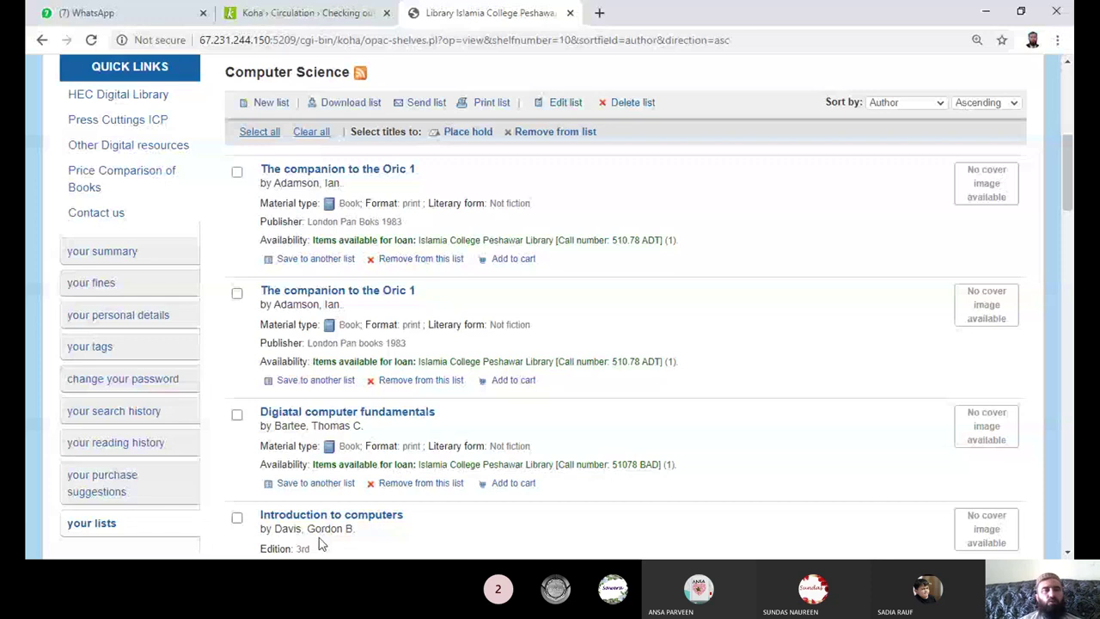
scroll(1066, 172, up, 1)
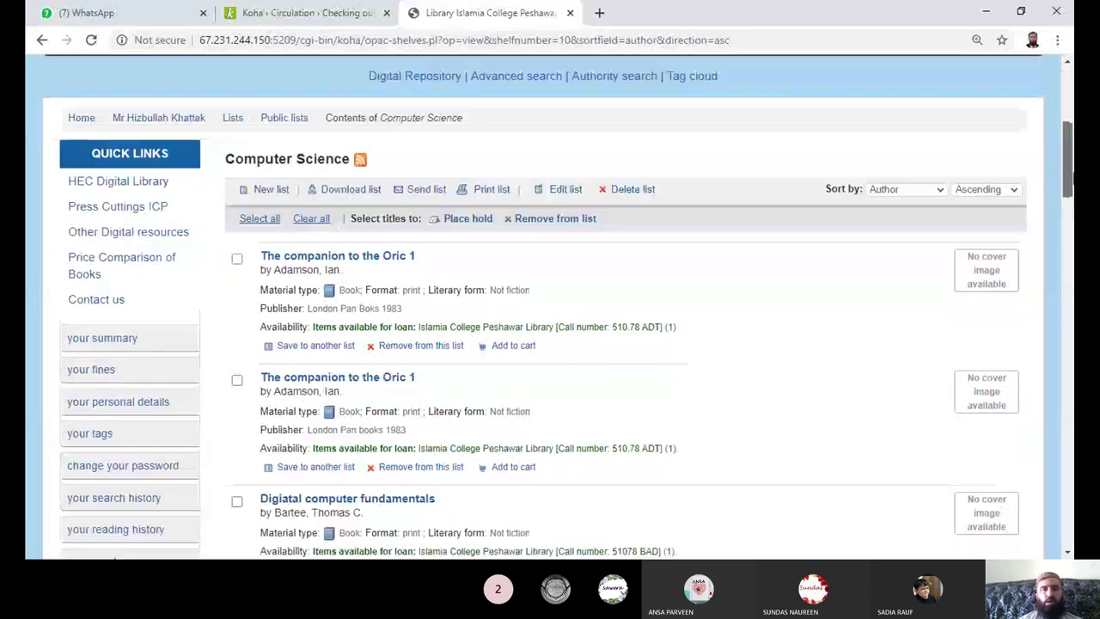
Step: Open the printable version of the Computer Science list, close it, and look over the list's entries
scroll(671, 410, up, 1)
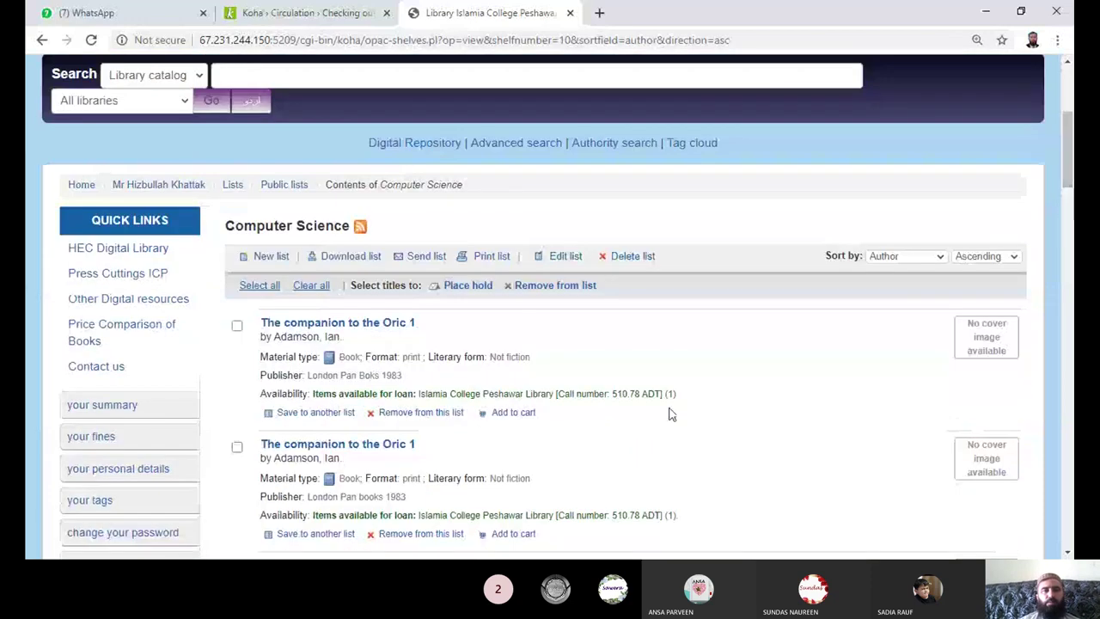
click(488, 258)
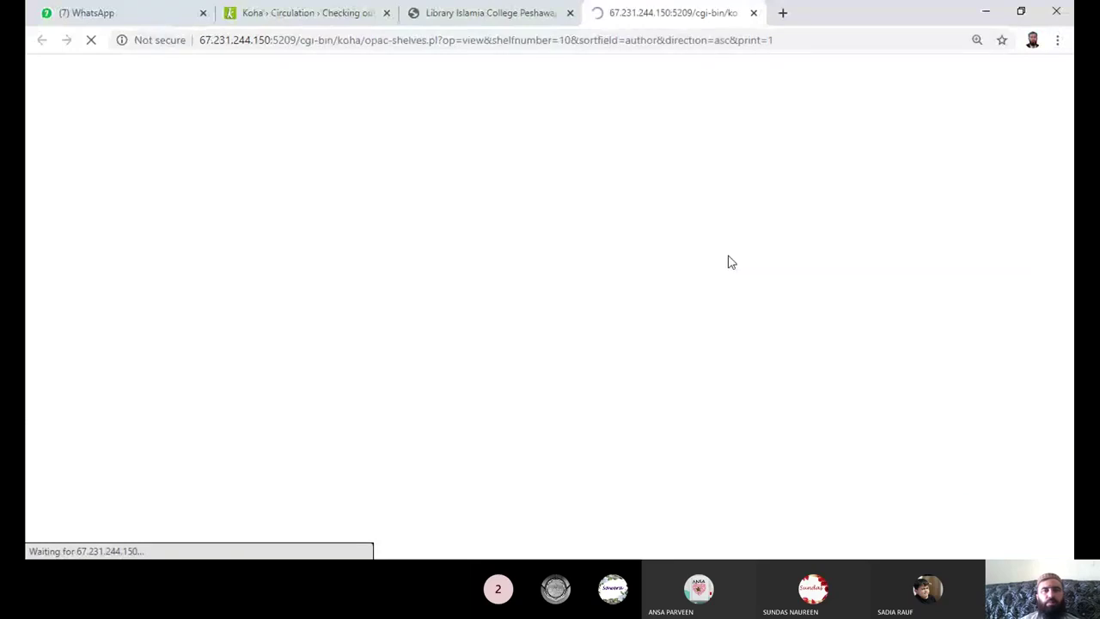
key(ctrl+w)
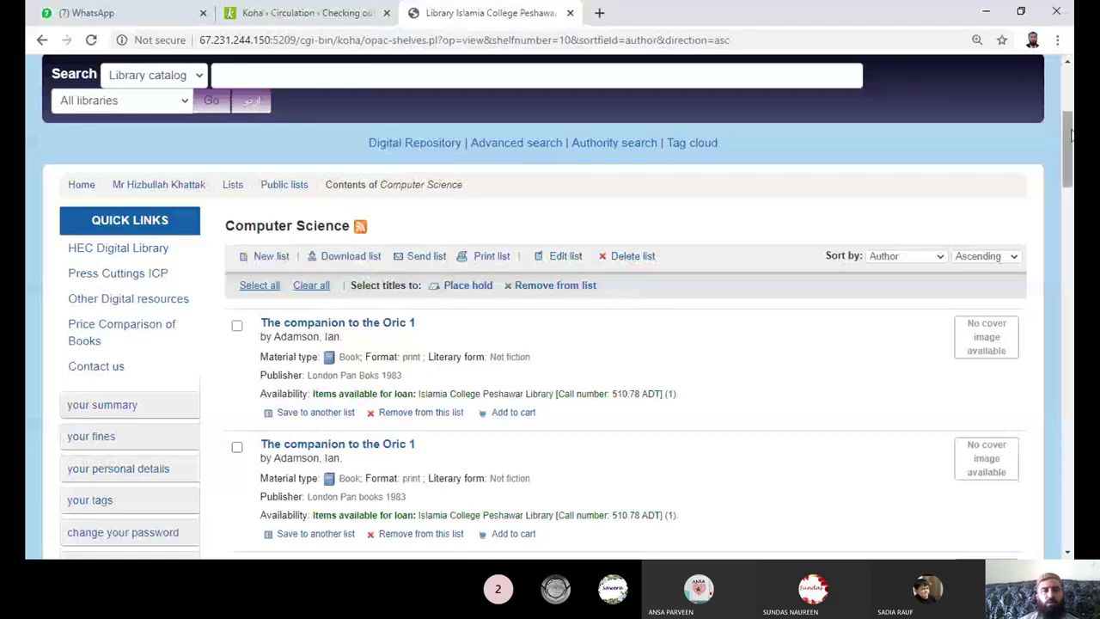
drag(1071, 134, 1071, 320)
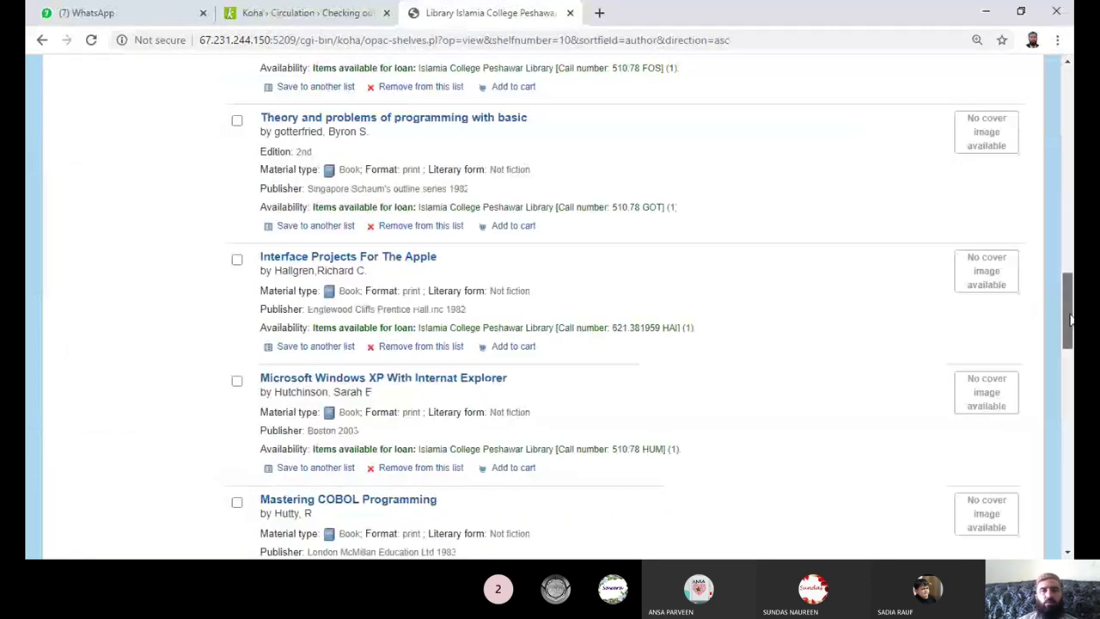
drag(1071, 320, 1071, 102)
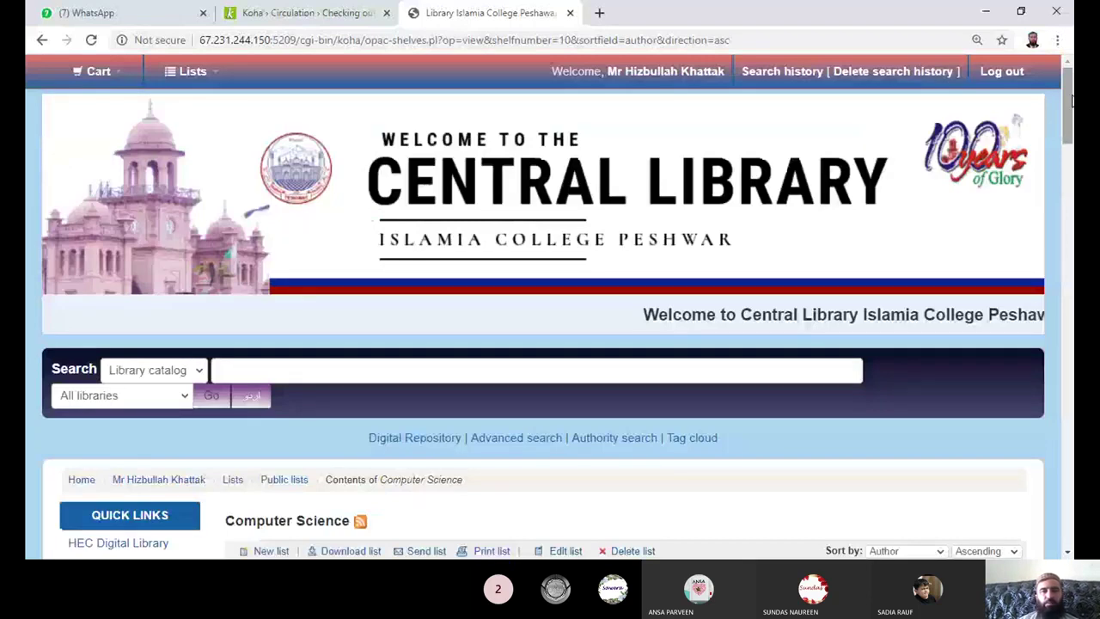
Step: Download the Computer Science list in ISBD format
scroll(488, 413, down, 2)
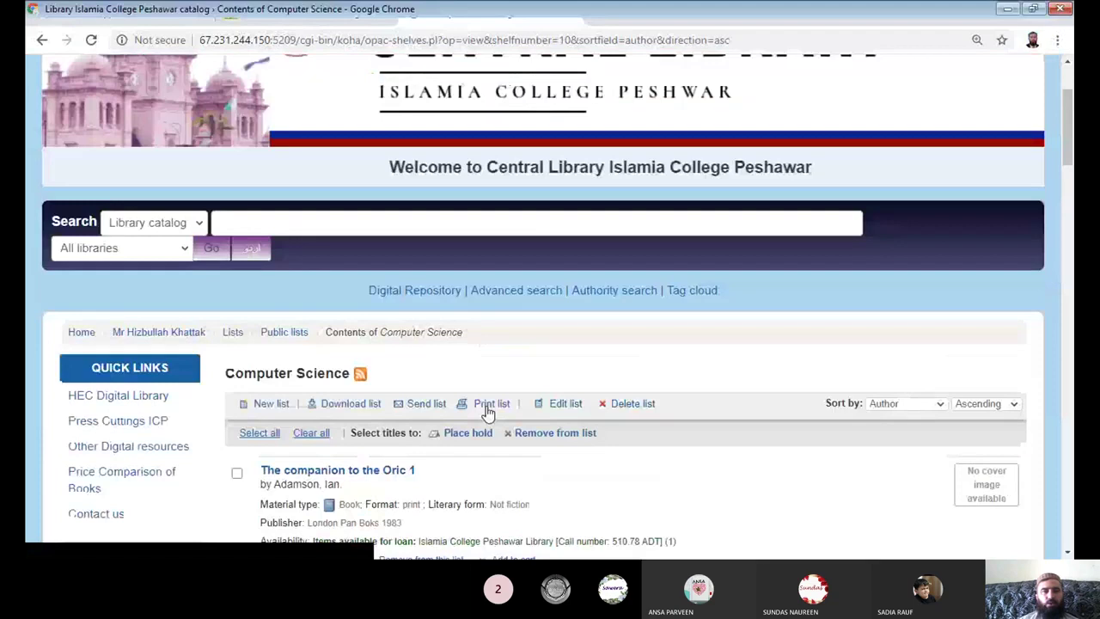
click(352, 411)
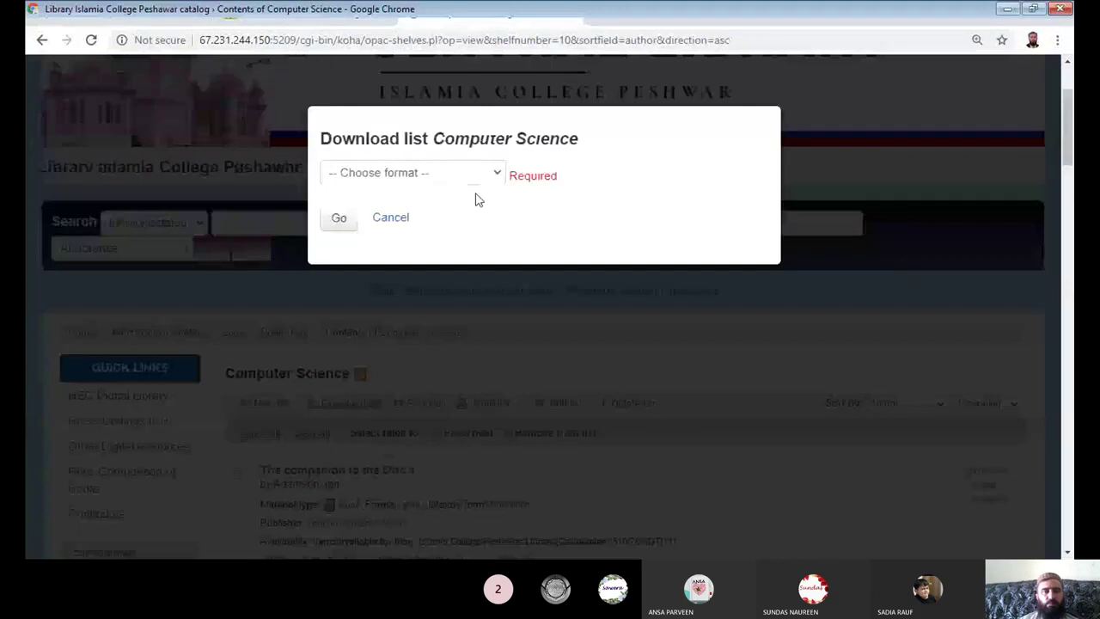
click(490, 176)
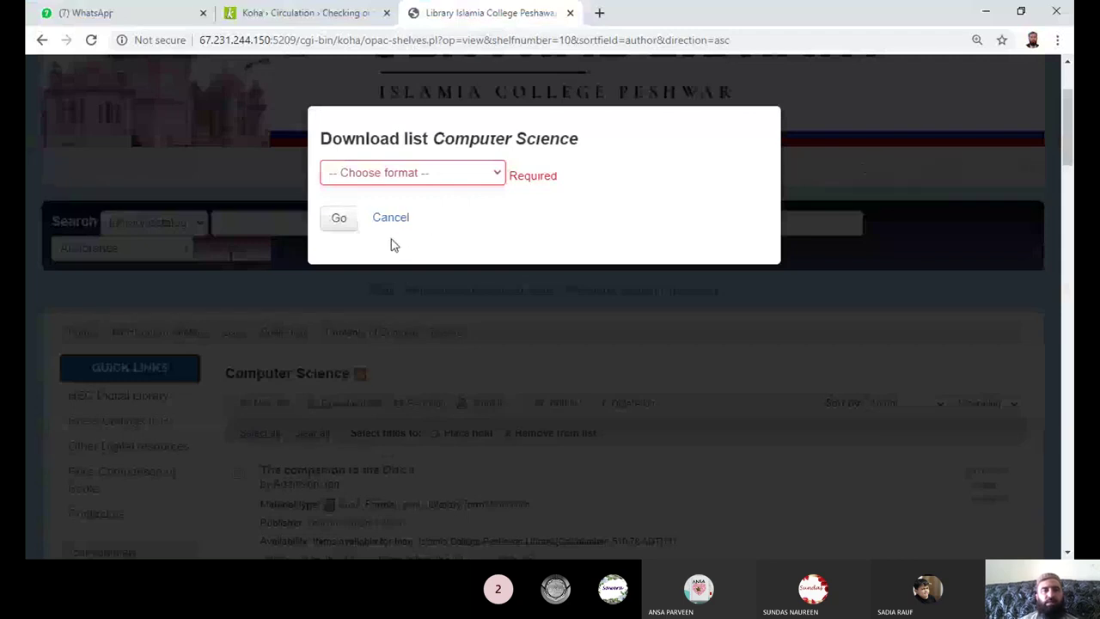
key(Down)
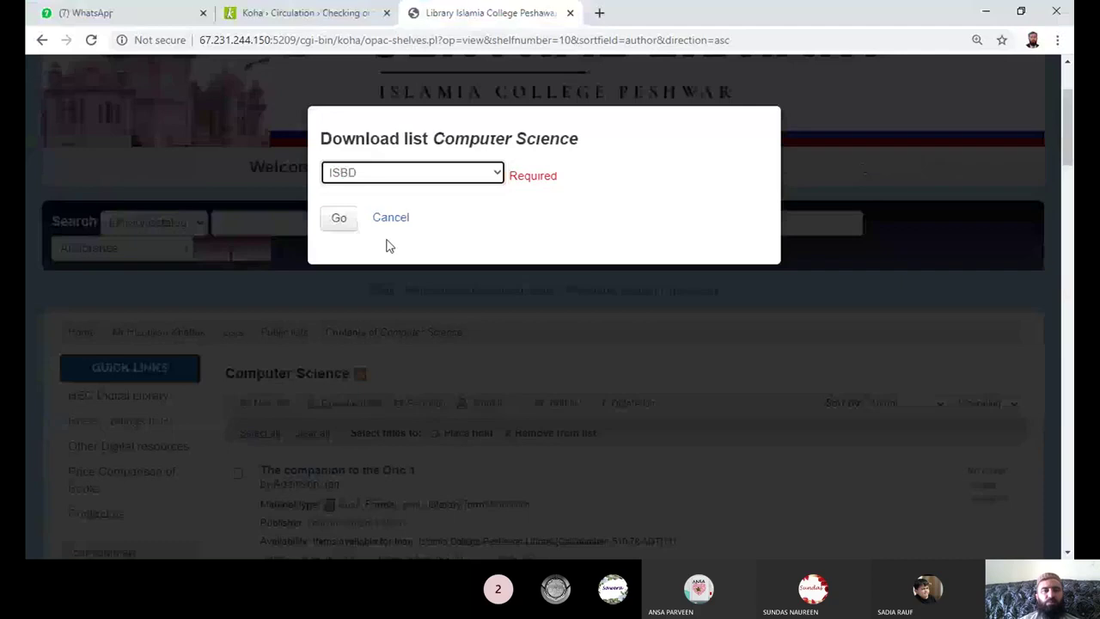
click(340, 218)
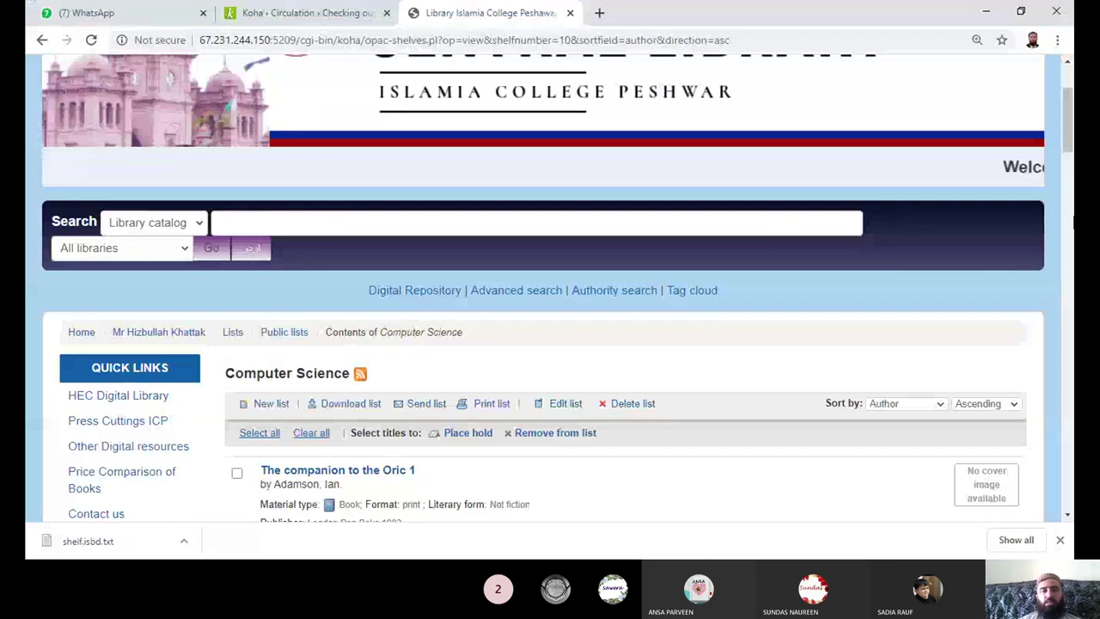
Step: Reopen the Computer Science list's print version and return to the list
scroll(1072, 146, up, 1)
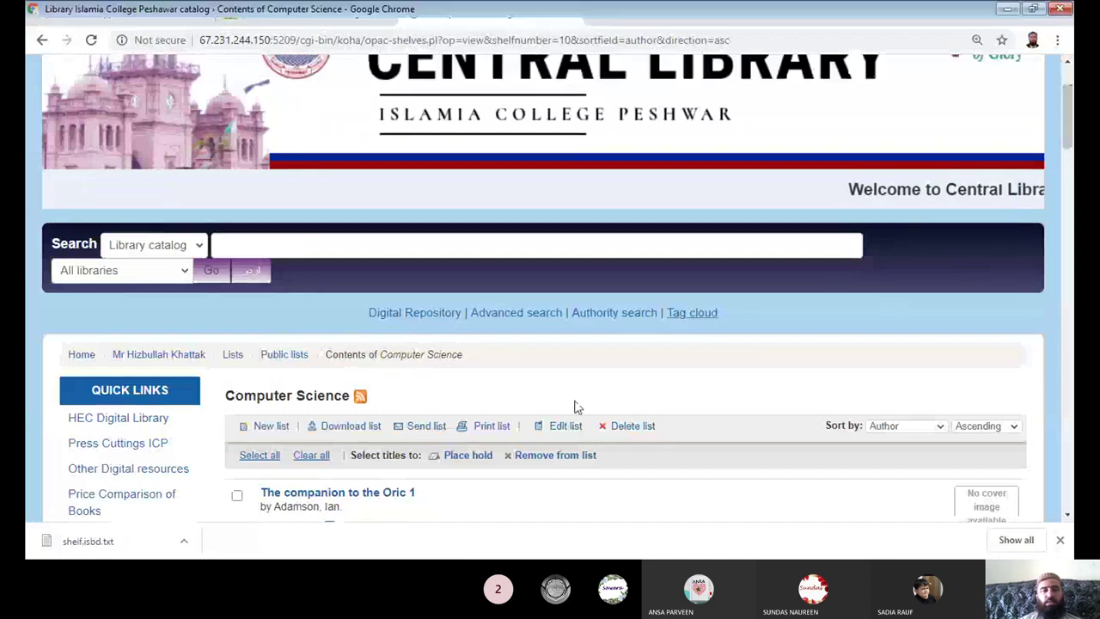
click(498, 427)
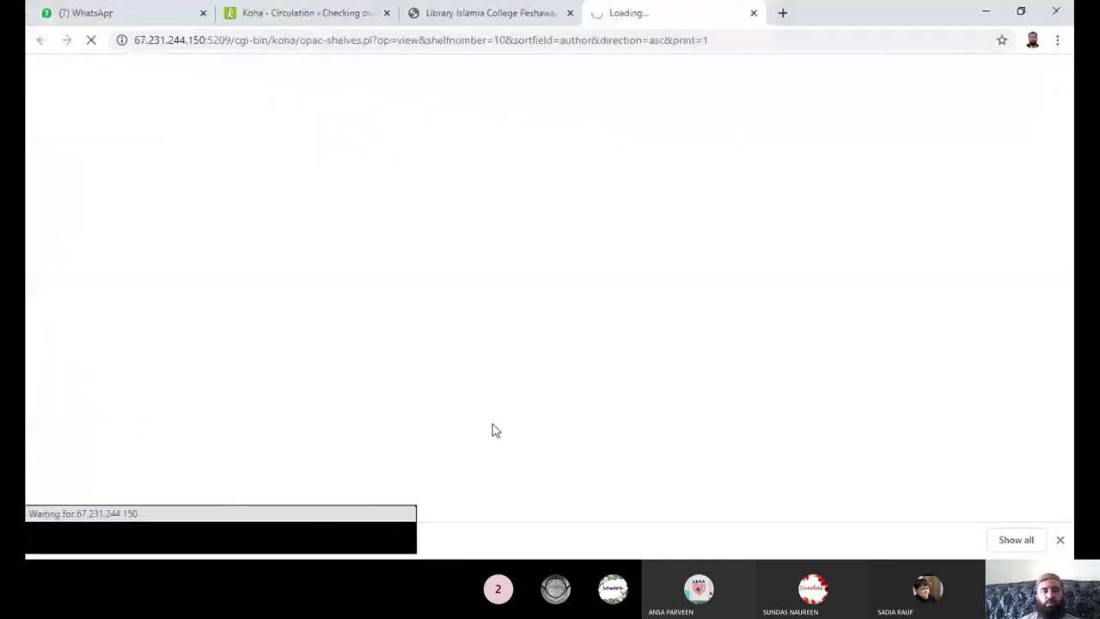
click(753, 13)
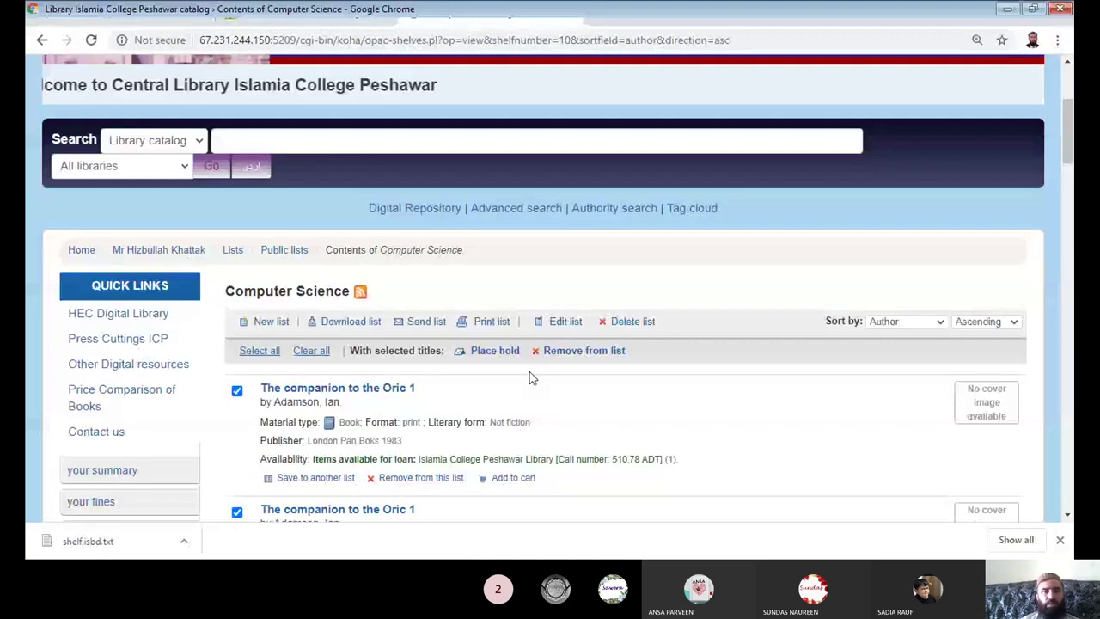
click(491, 321)
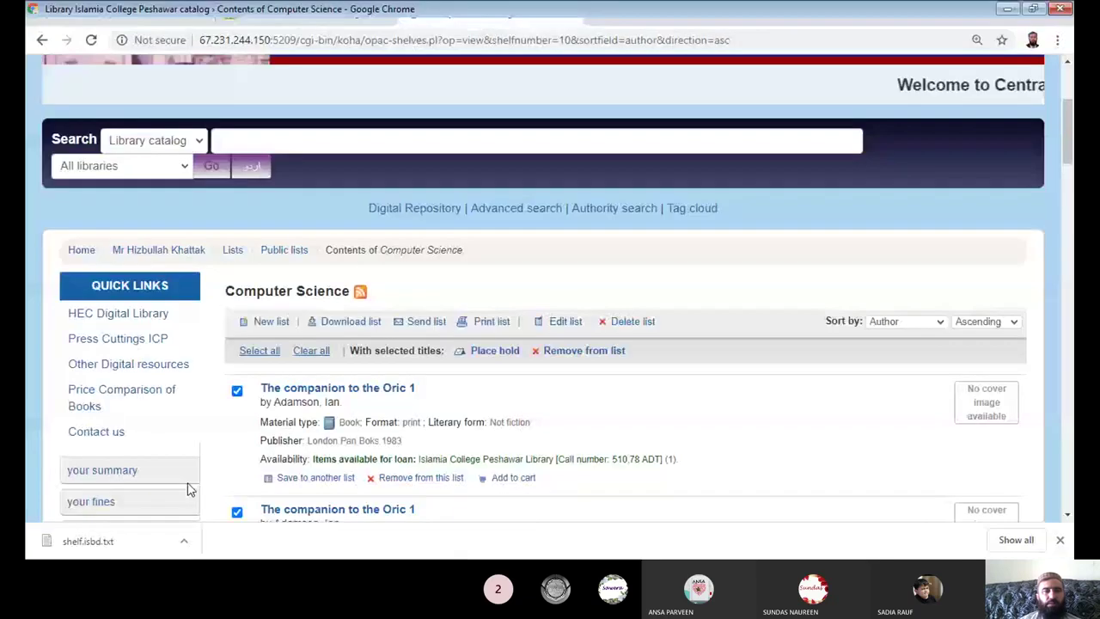
Step: Open the downloaded ISBD text file of the list, then return to the catalog page
click(100, 546)
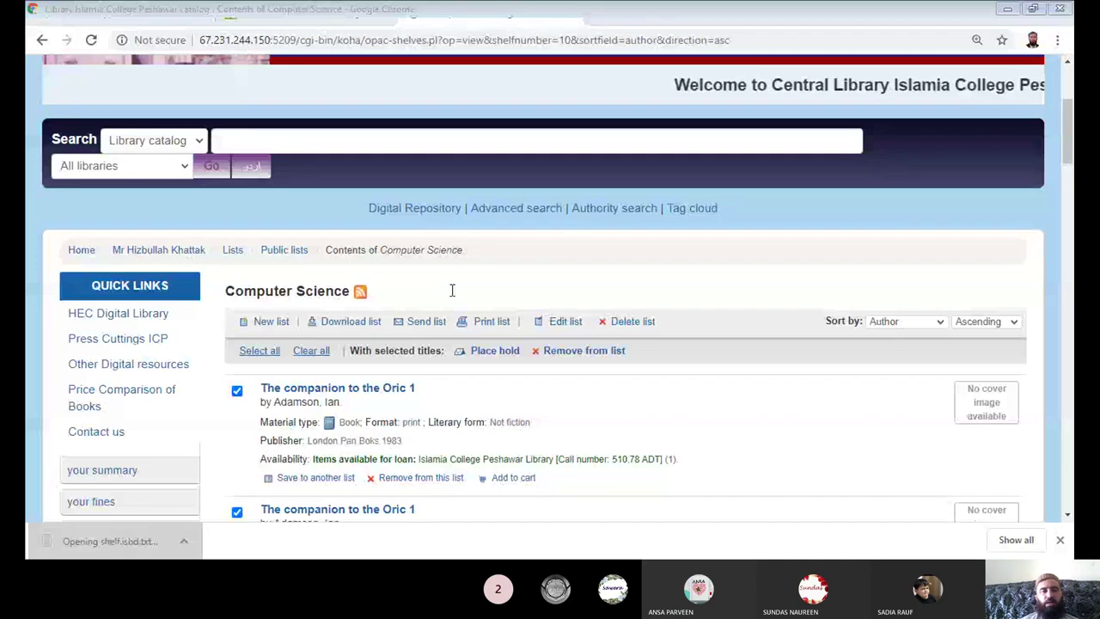
click(910, 138)
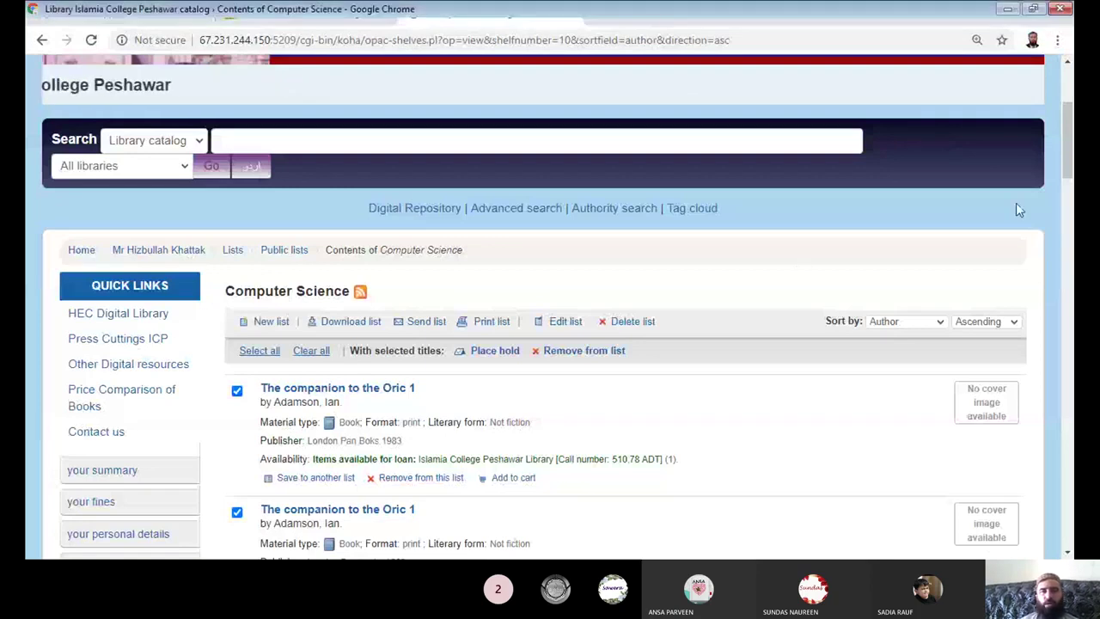
drag(1070, 153, 1070, 177)
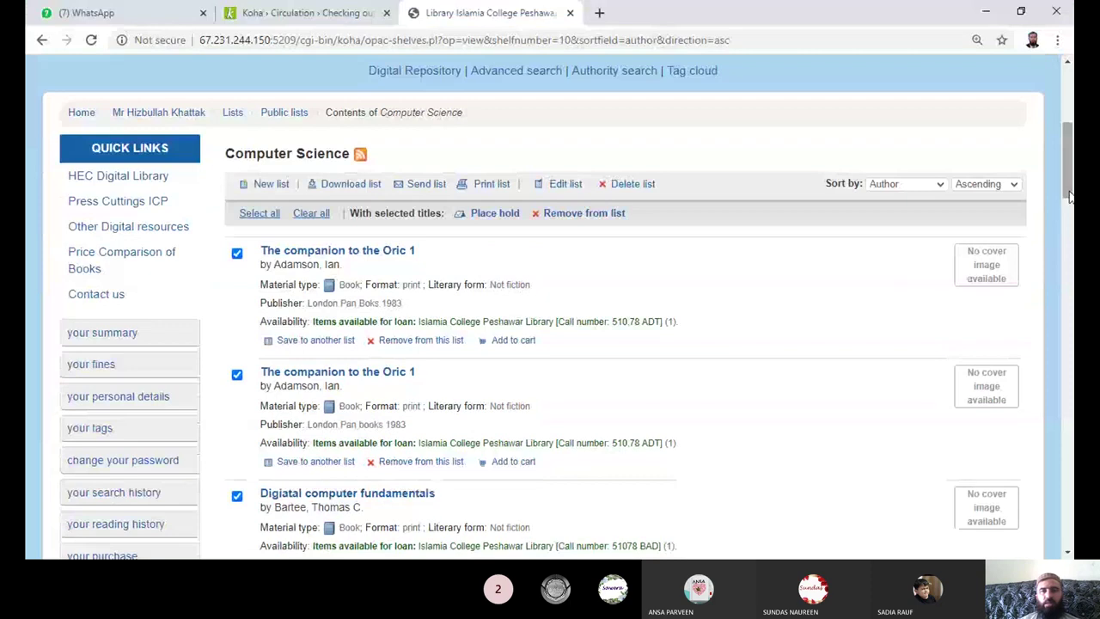
scroll(1070, 196, down, 1)
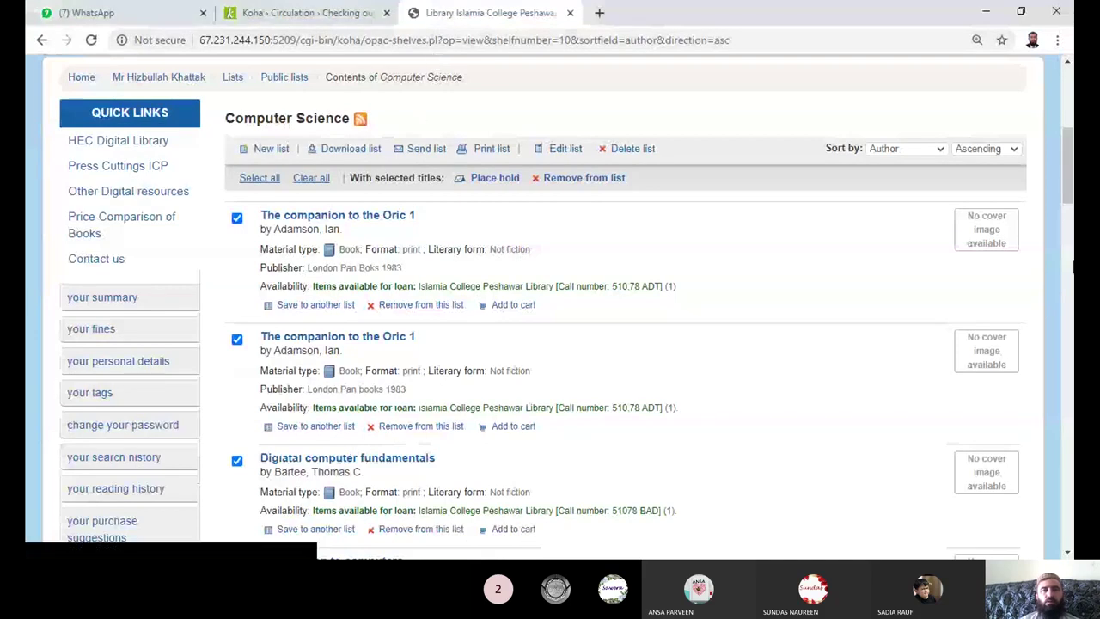
drag(1071, 197, 1072, 163)
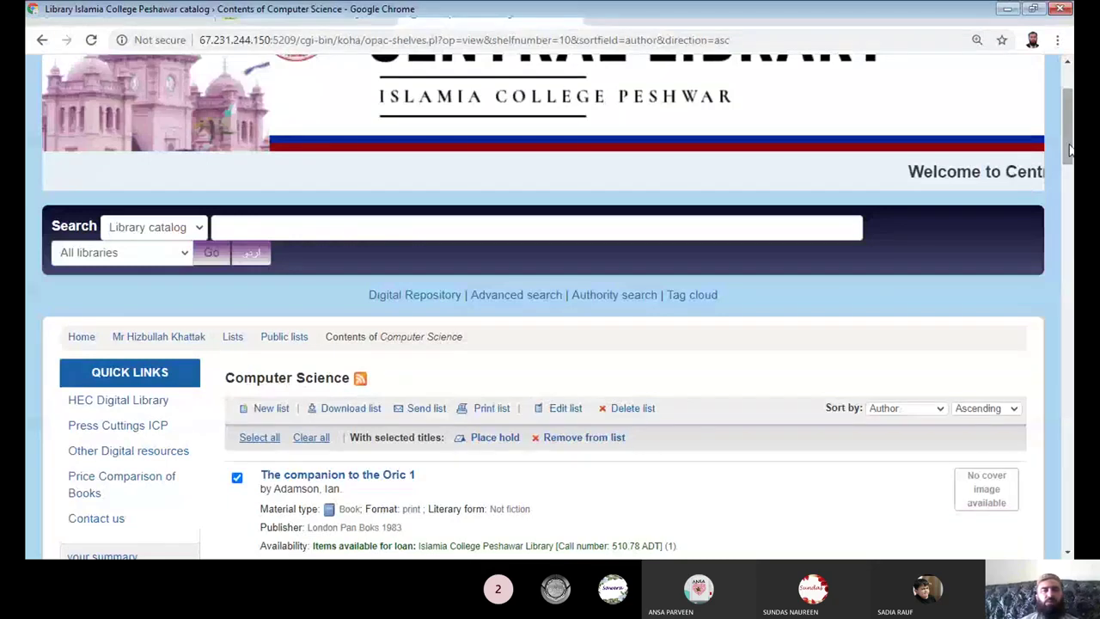
drag(1070, 150, 1070, 166)
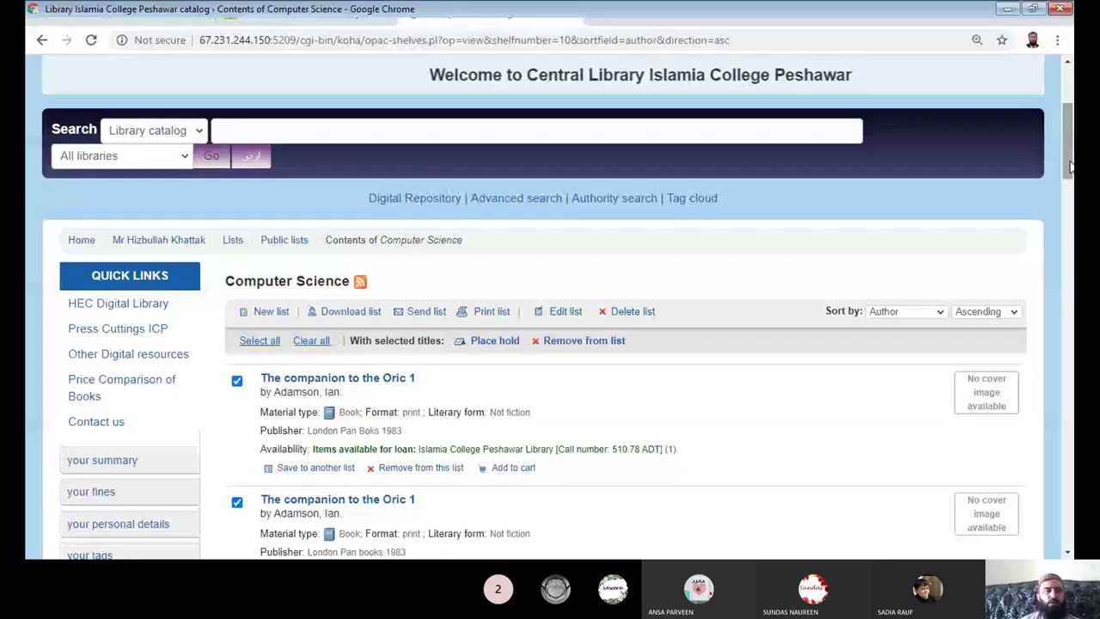
Step: Open the patron's account summary and review the checked-out items with their due dates
scroll(1070, 166, down, 3)
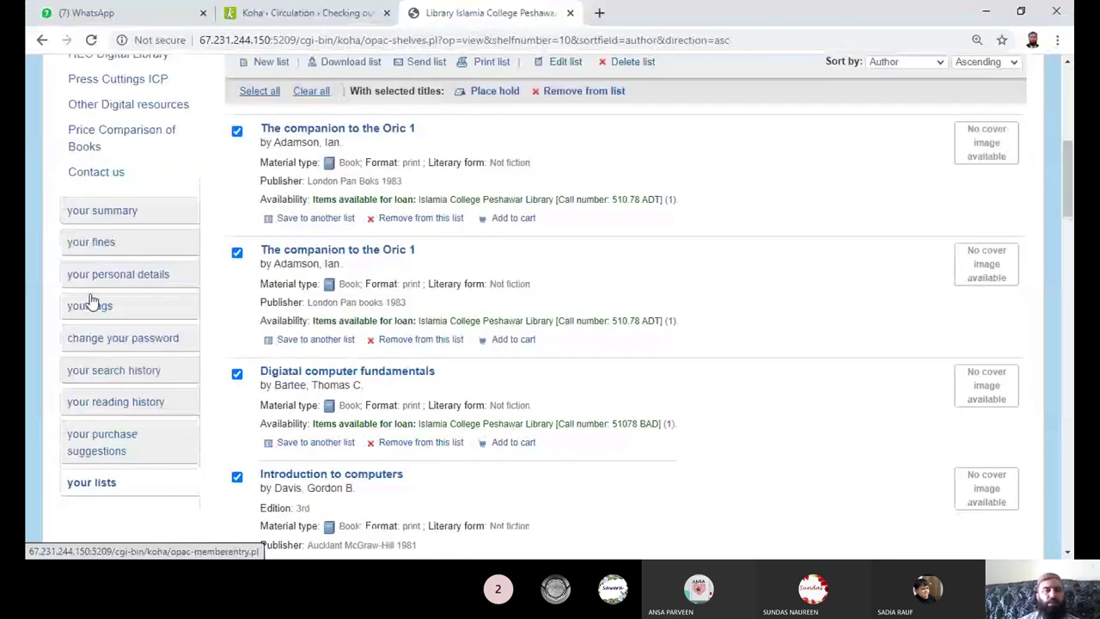
click(122, 220)
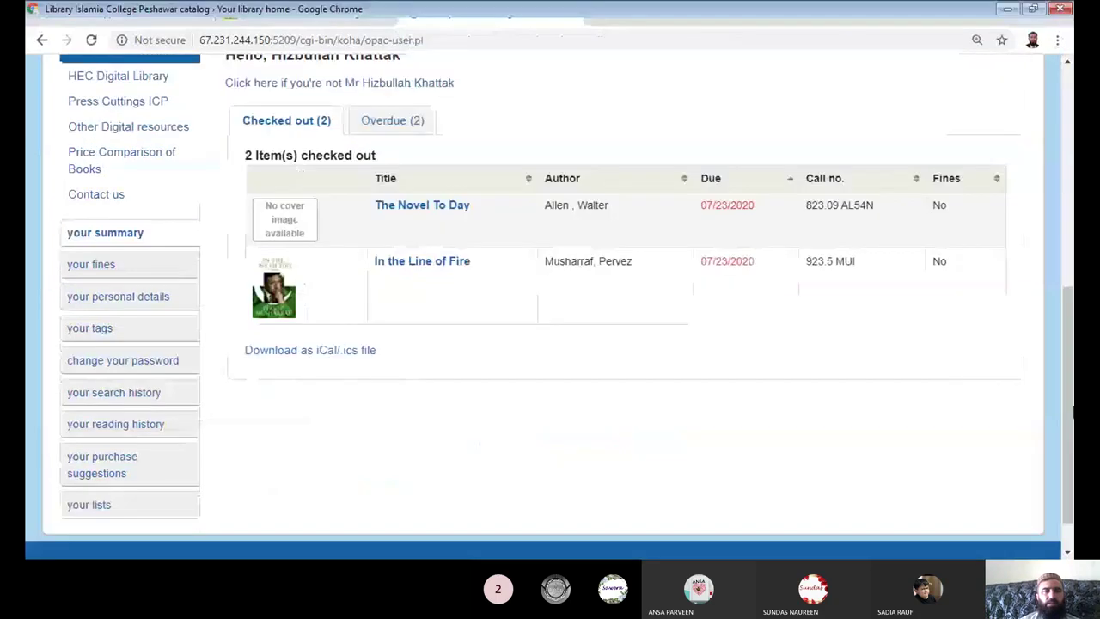
drag(1066, 198, 1071, 435)
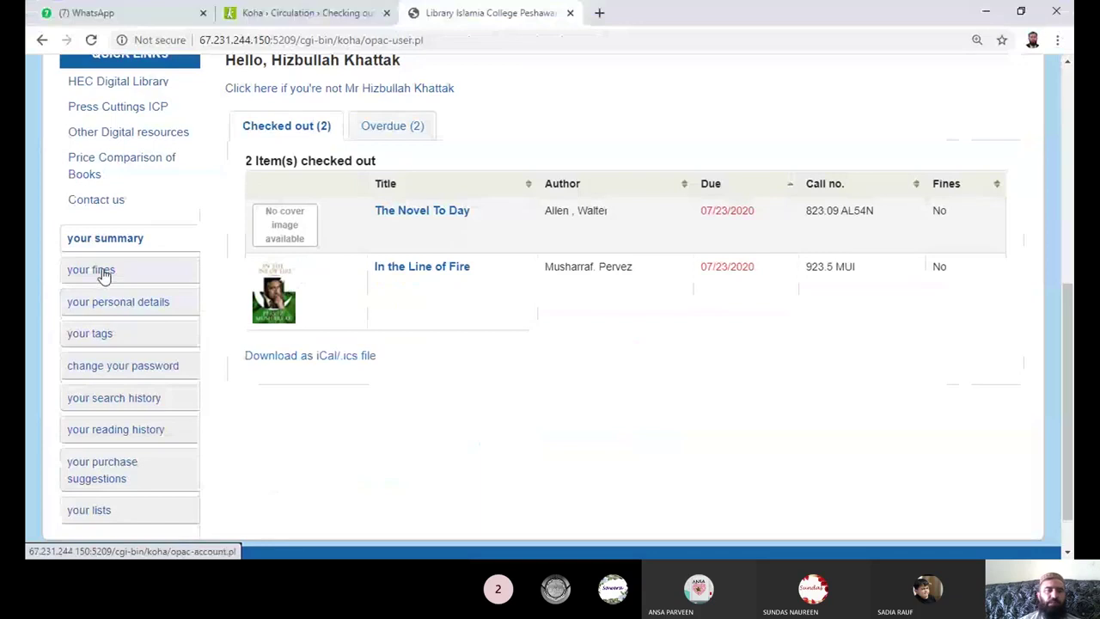
Step: Open the patron's tags page and look over its contents
click(90, 337)
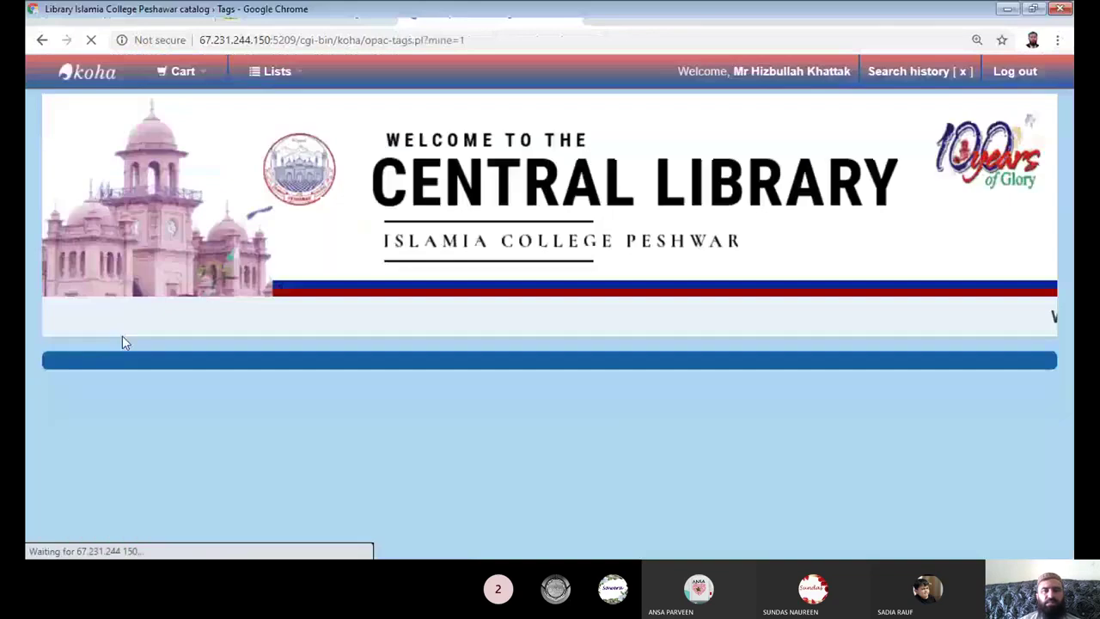
scroll(550, 301, down, 4)
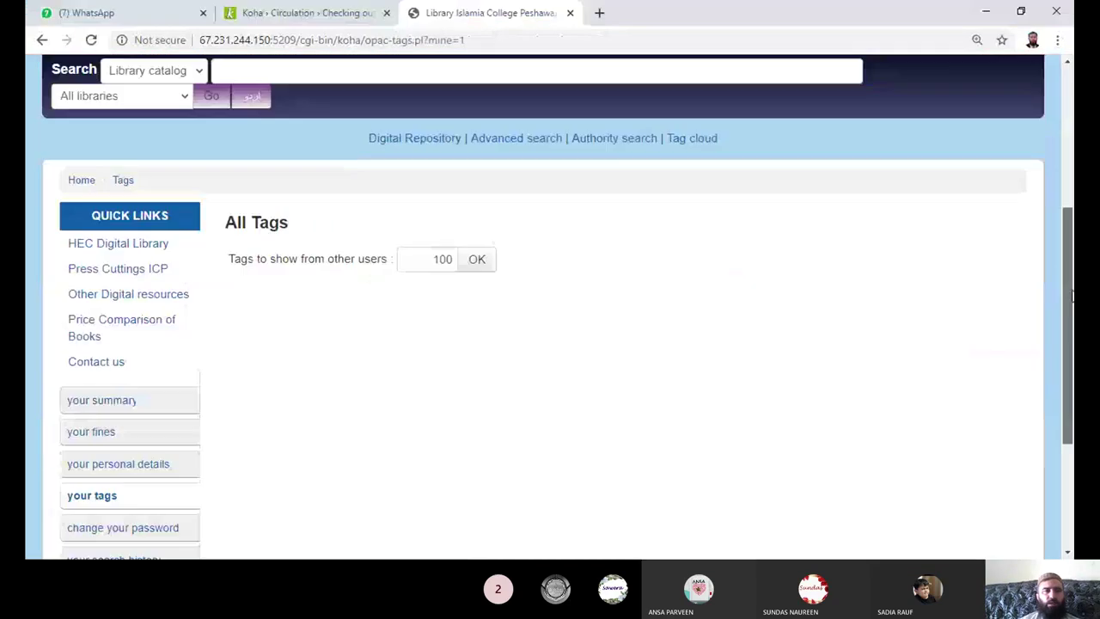
scroll(589, 327, down, 2)
scroll(590, 327, up, 1)
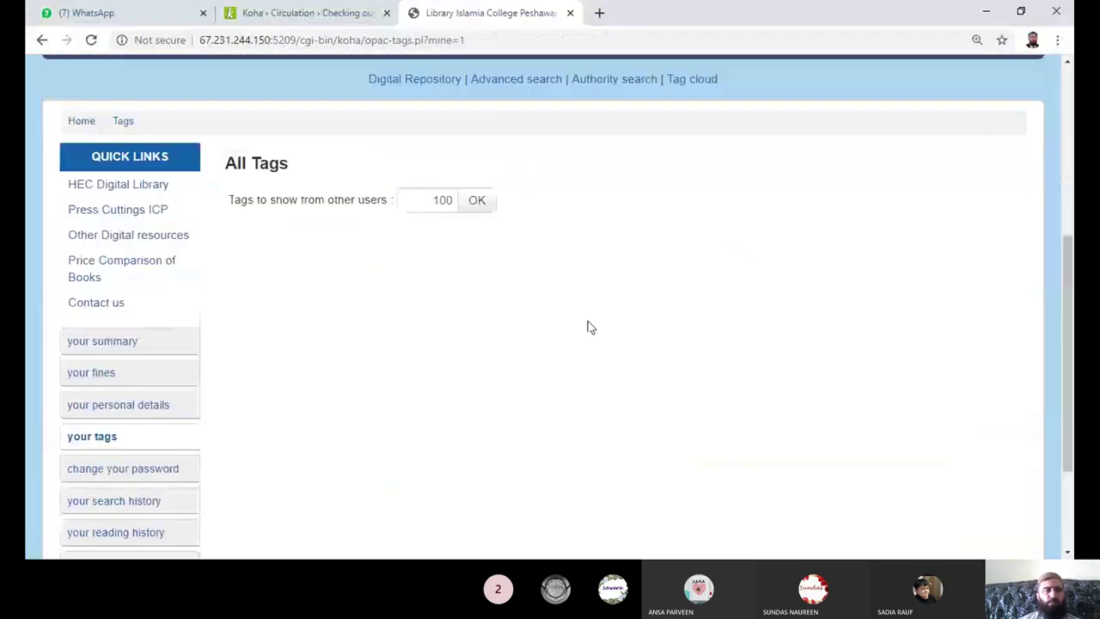
Step: Open the patron's search history and review the catalog searches of the current session
click(102, 511)
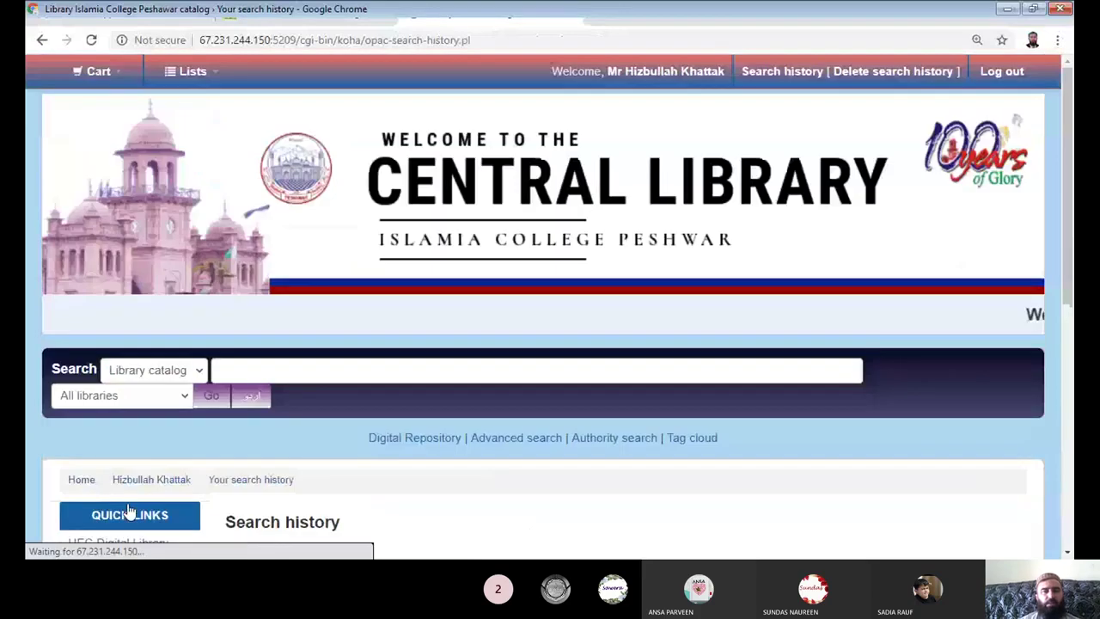
scroll(128, 511, down, 3)
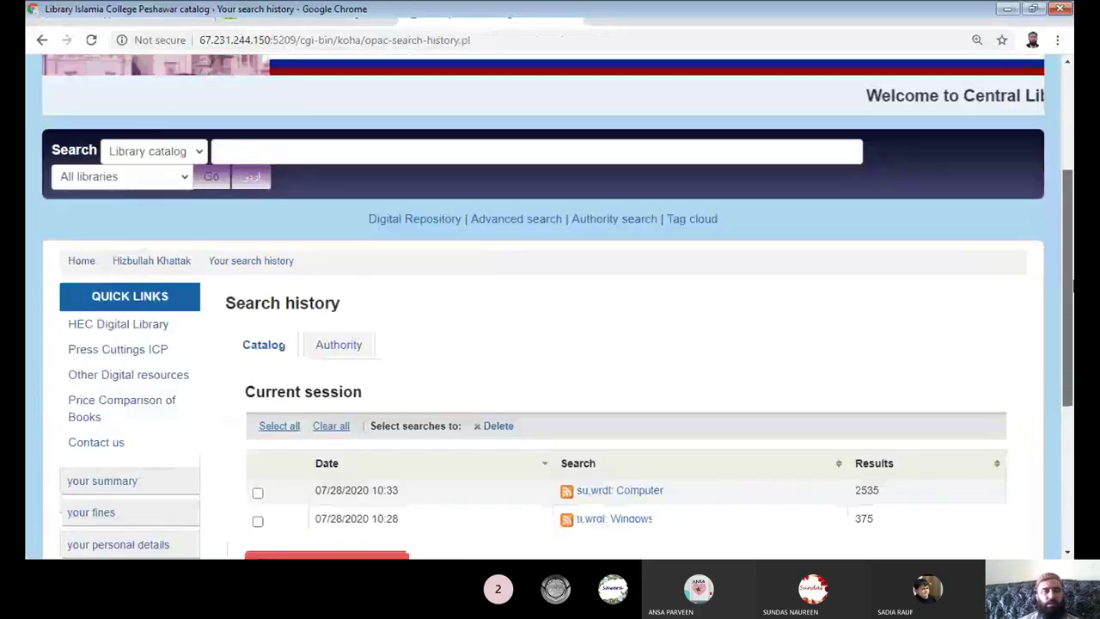
scroll(268, 254, down, 1)
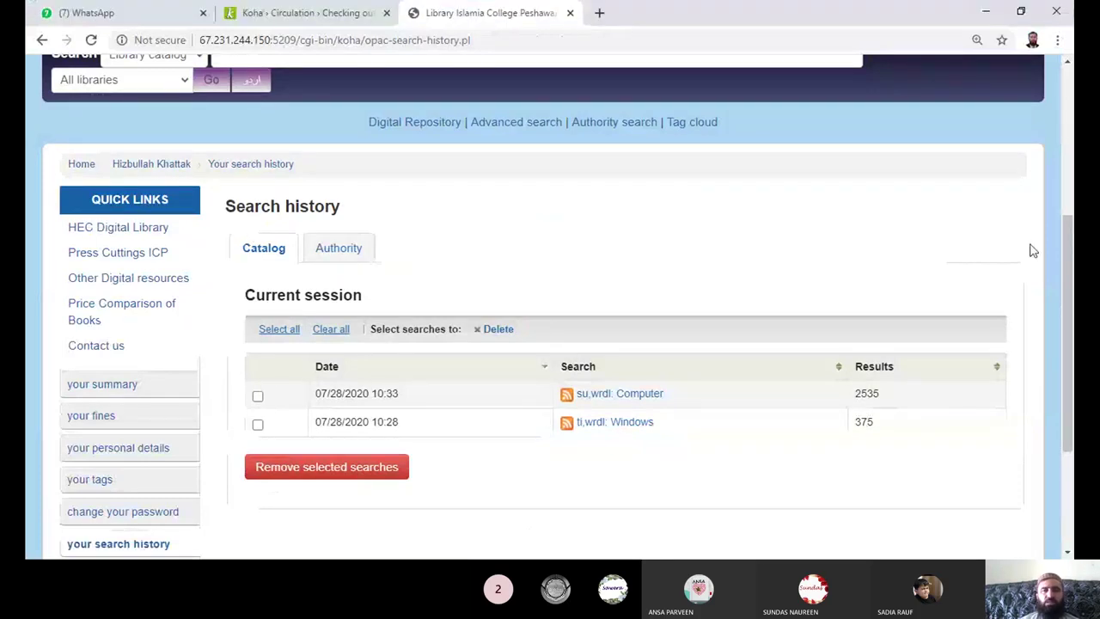
scroll(1062, 258, down, 1)
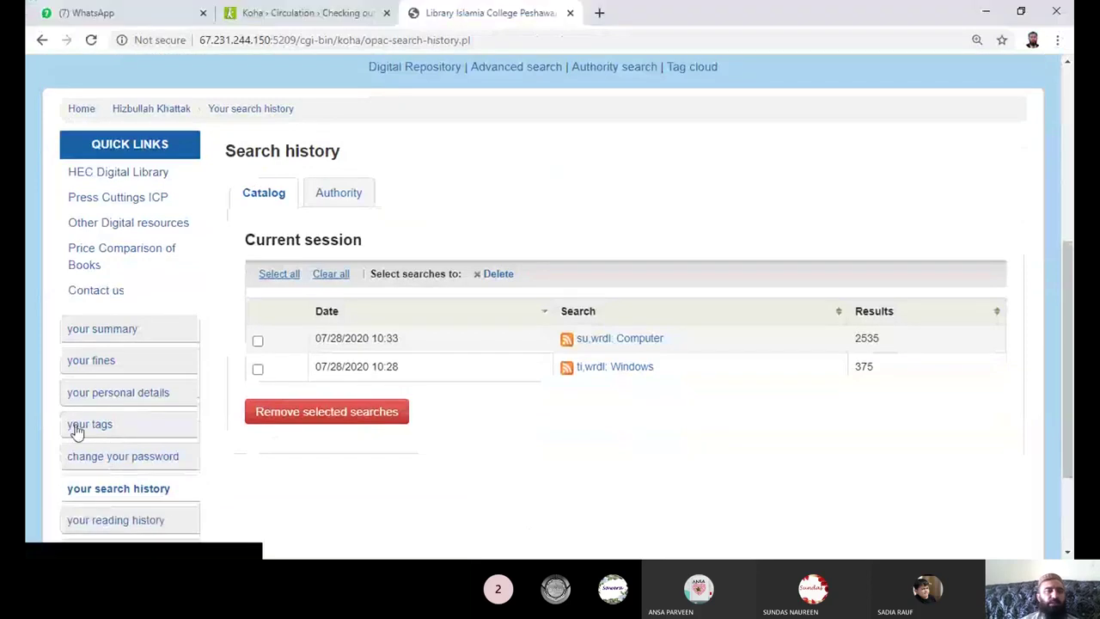
Step: Open the patron's reading history and examine the listed checkouts
click(126, 528)
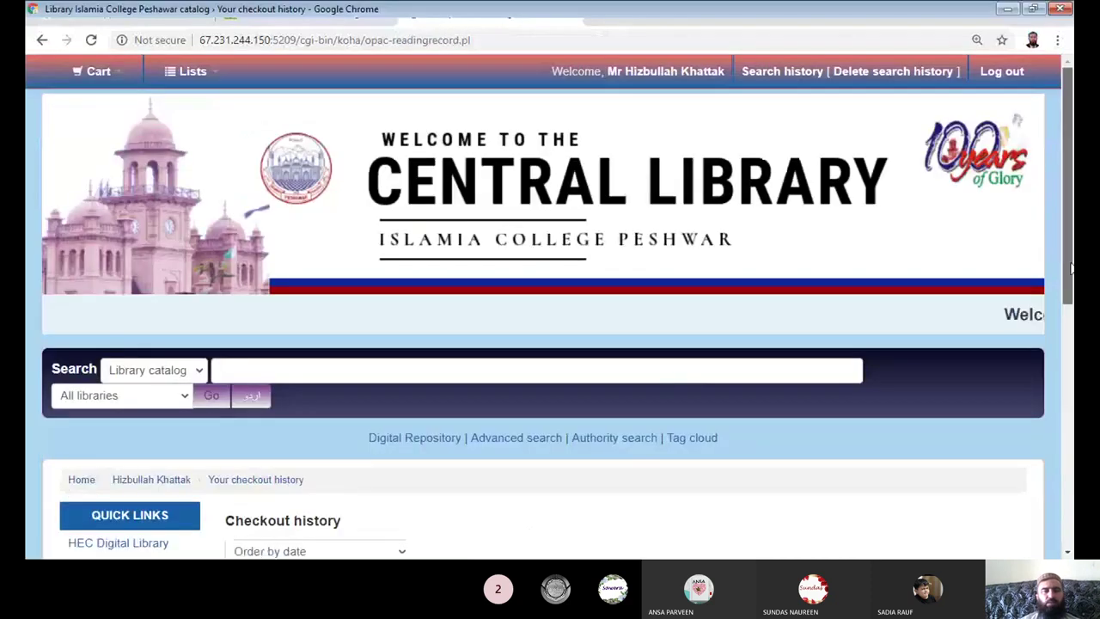
drag(1072, 269, 1072, 493)
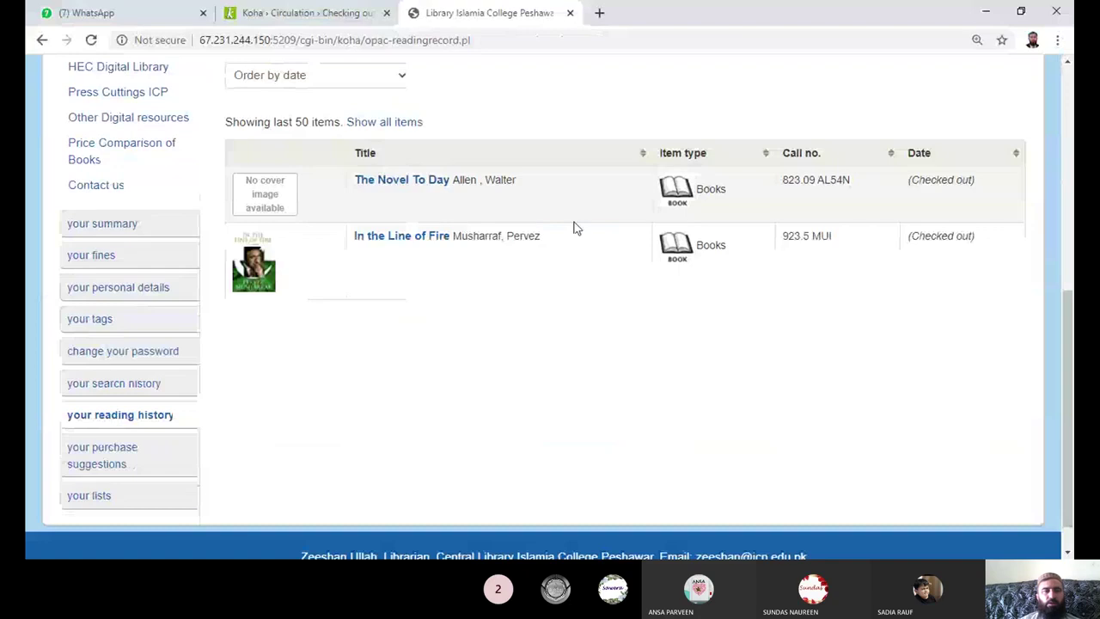
Step: Go to the patron's purchase suggestions and start a new purchase suggestion
click(102, 462)
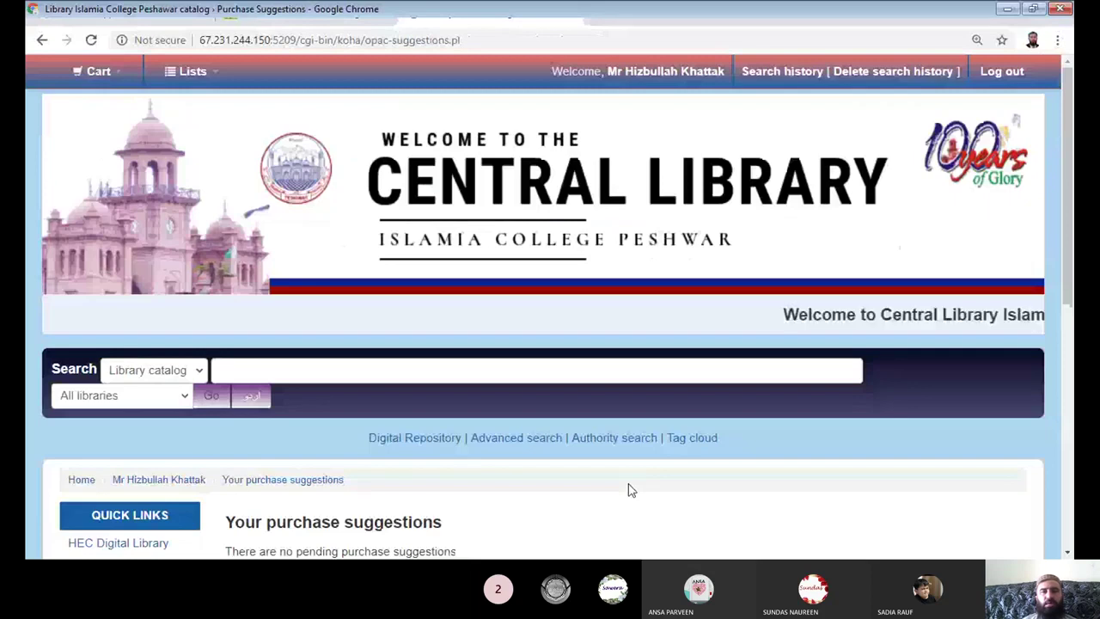
drag(1072, 168, 1073, 315)
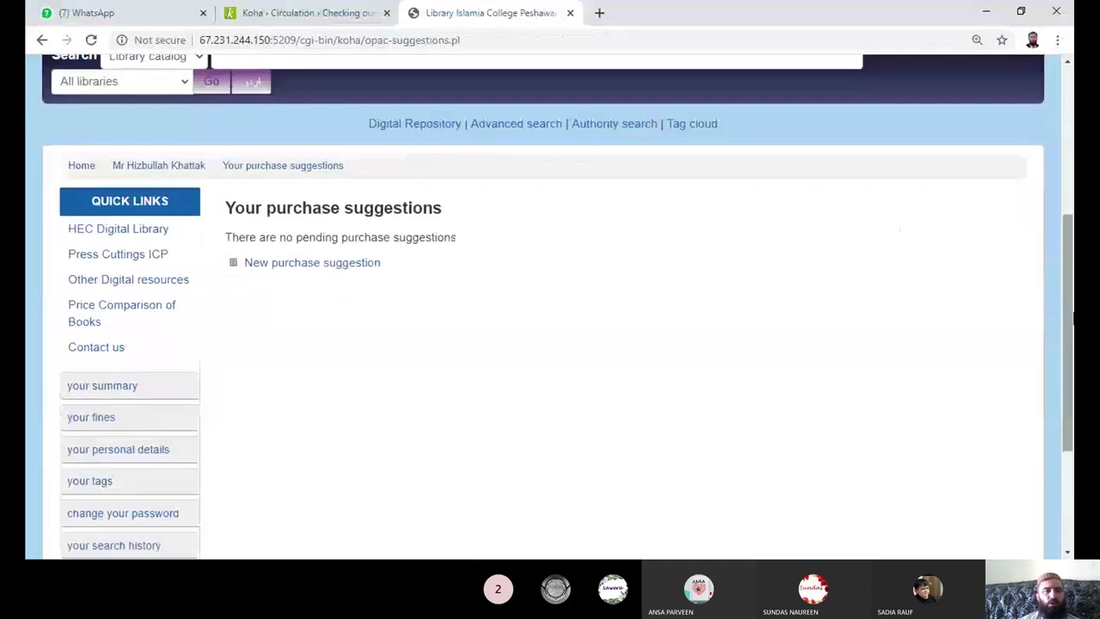
click(322, 269)
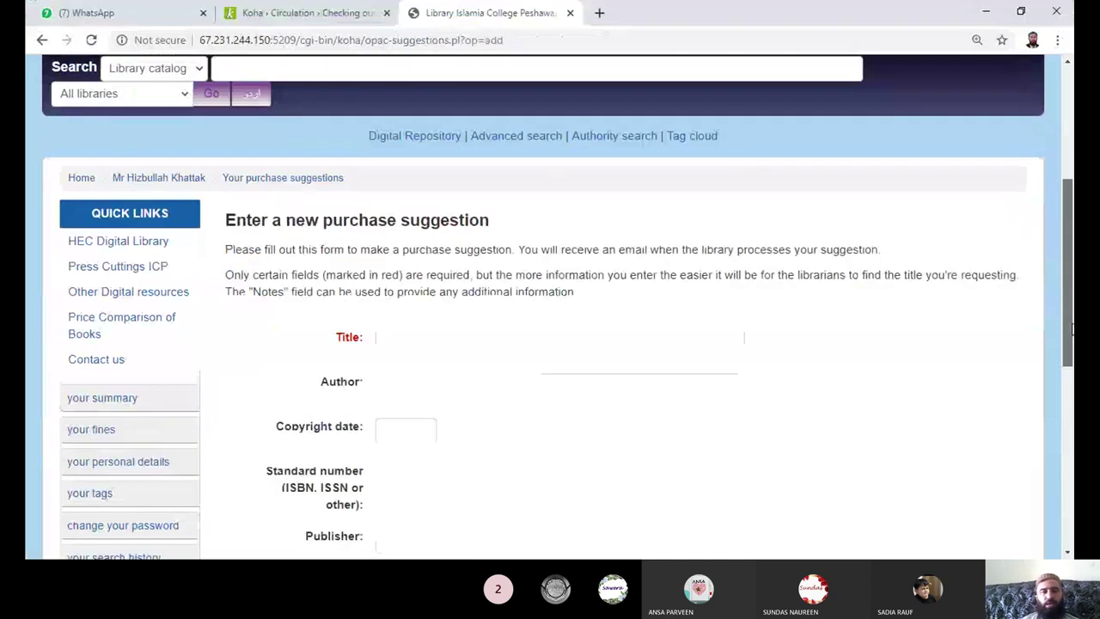
Step: Search Google Books for "Introduction to computer" in a new browser tab and open the book "Introduction to Computer Science, 2/e"
click(489, 344)
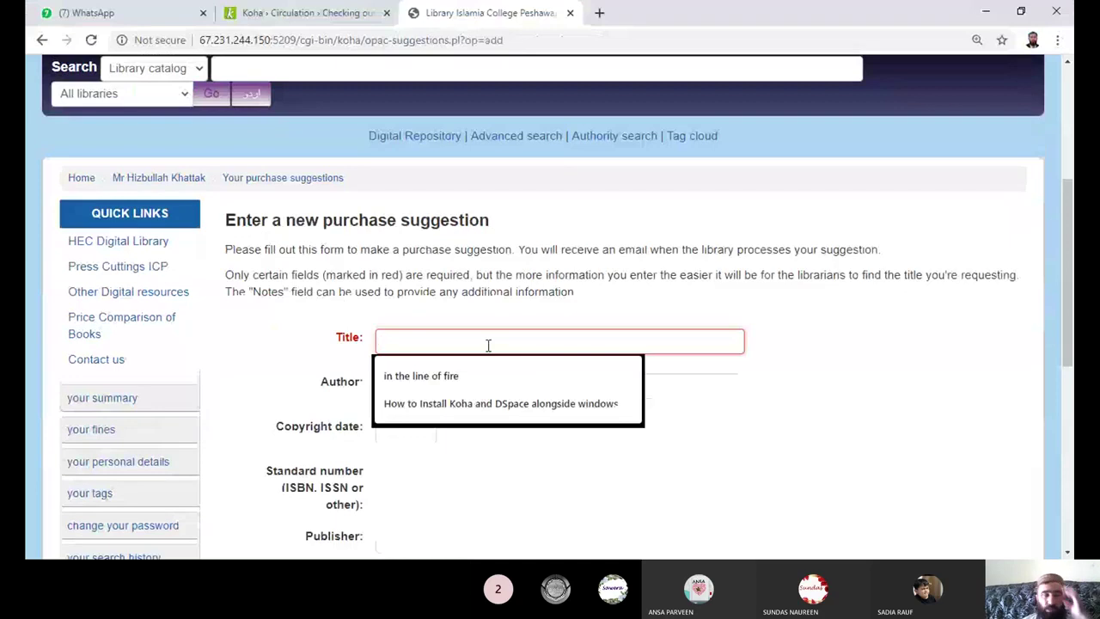
click(599, 13)
text(google.com)
key(Return)
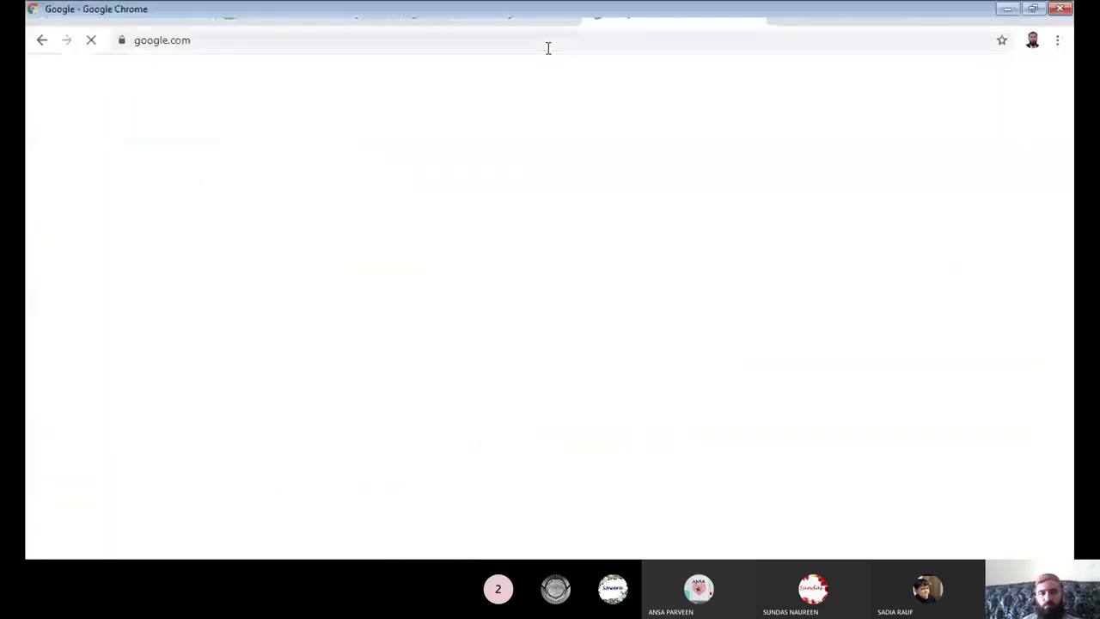
text(Into)
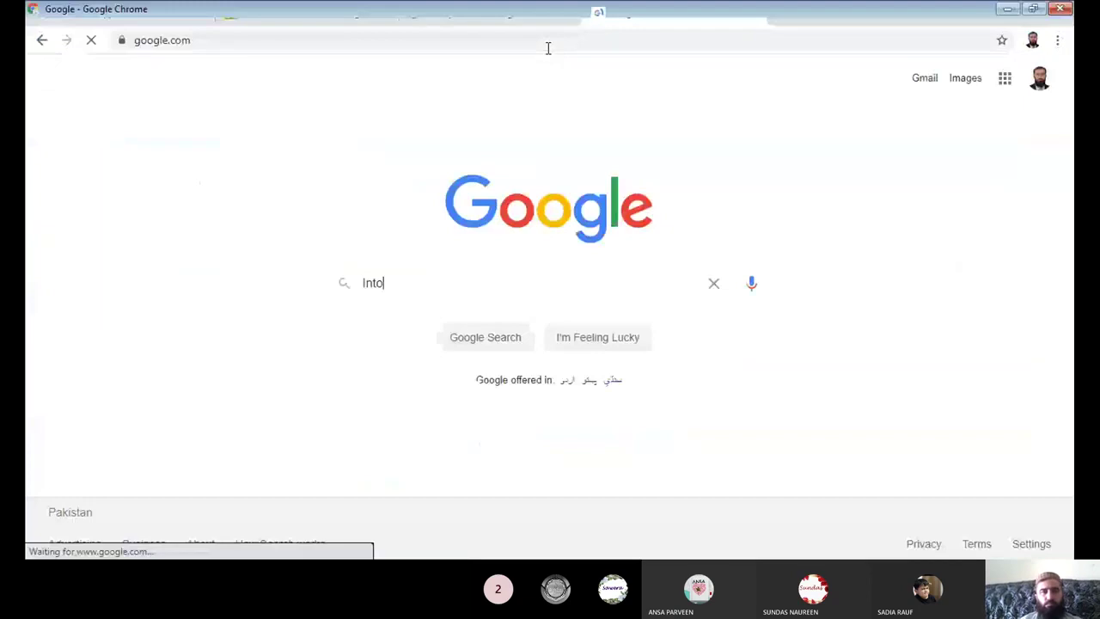
text(ro)
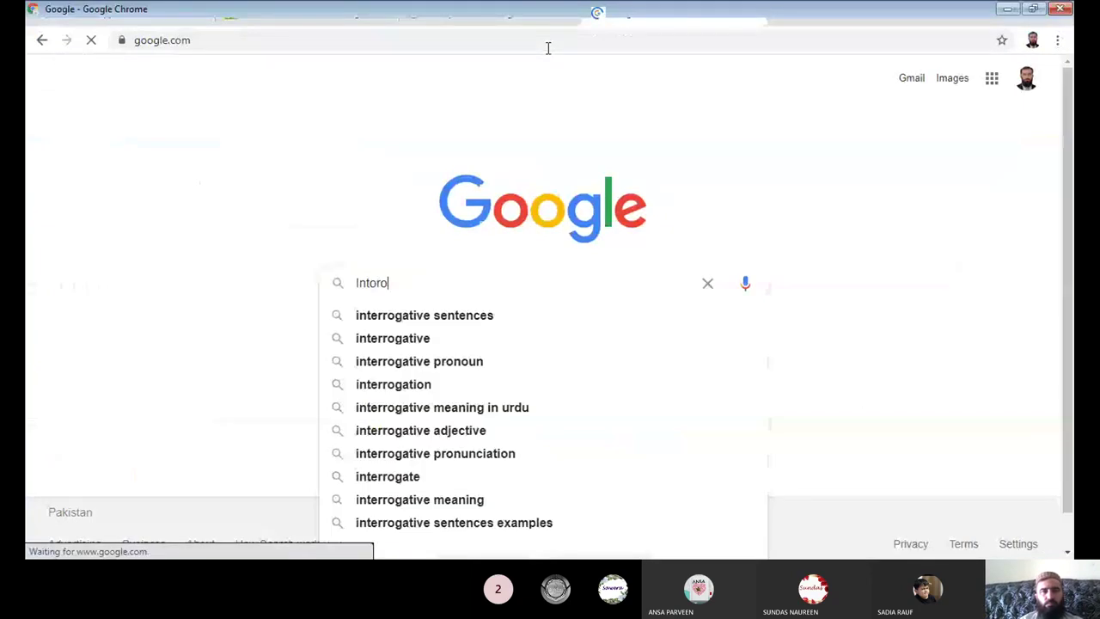
key(BackSpace)
key(BackSpace)
key(BackSpace)
text(roduc)
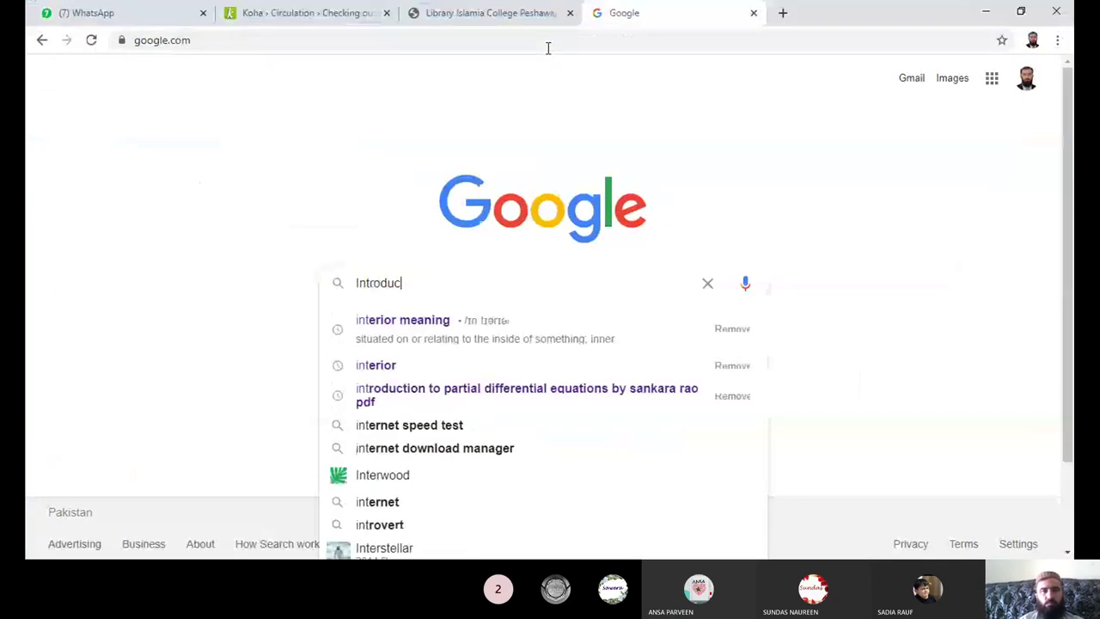
text(tion to computer)
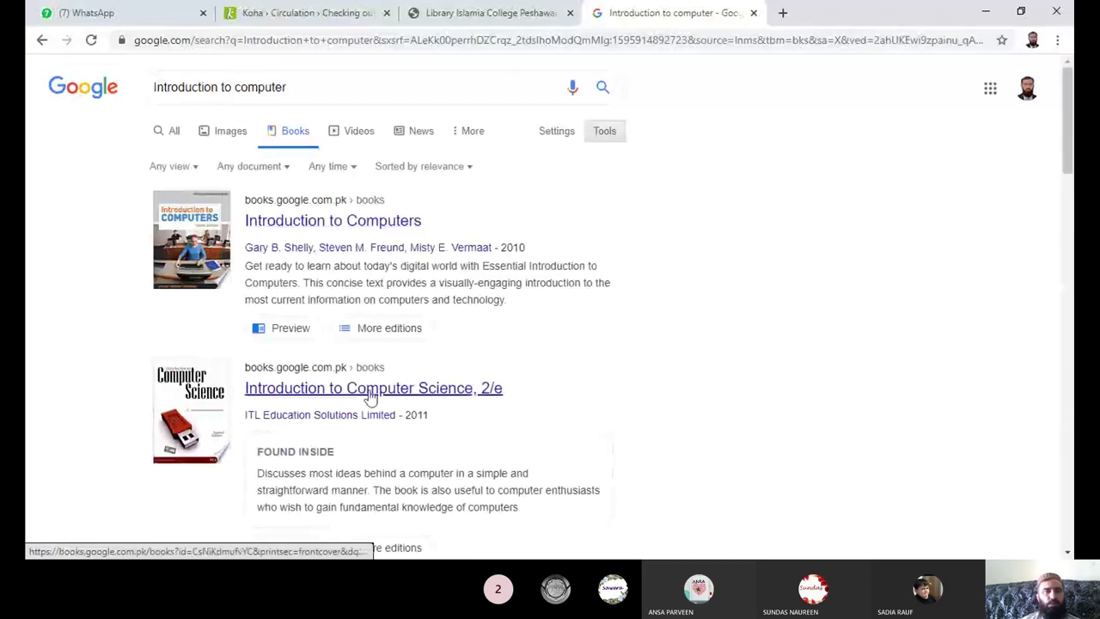
click(312, 391)
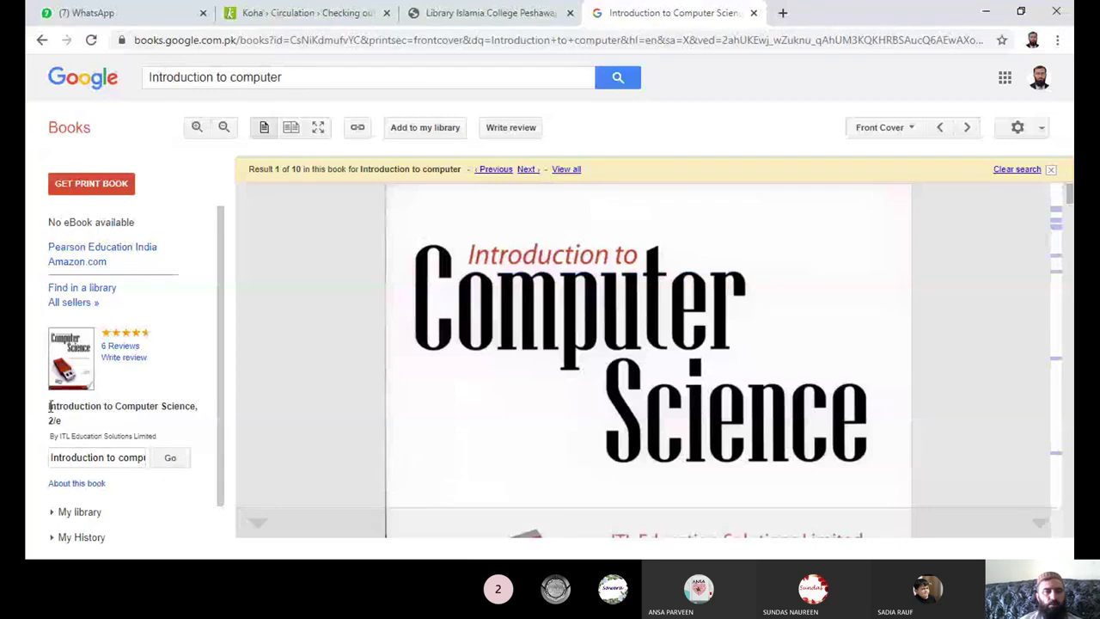
Step: Copy the book title "Introduction to Computer Science" from Google Books into the purchase suggestion's title
triple_click(50, 419)
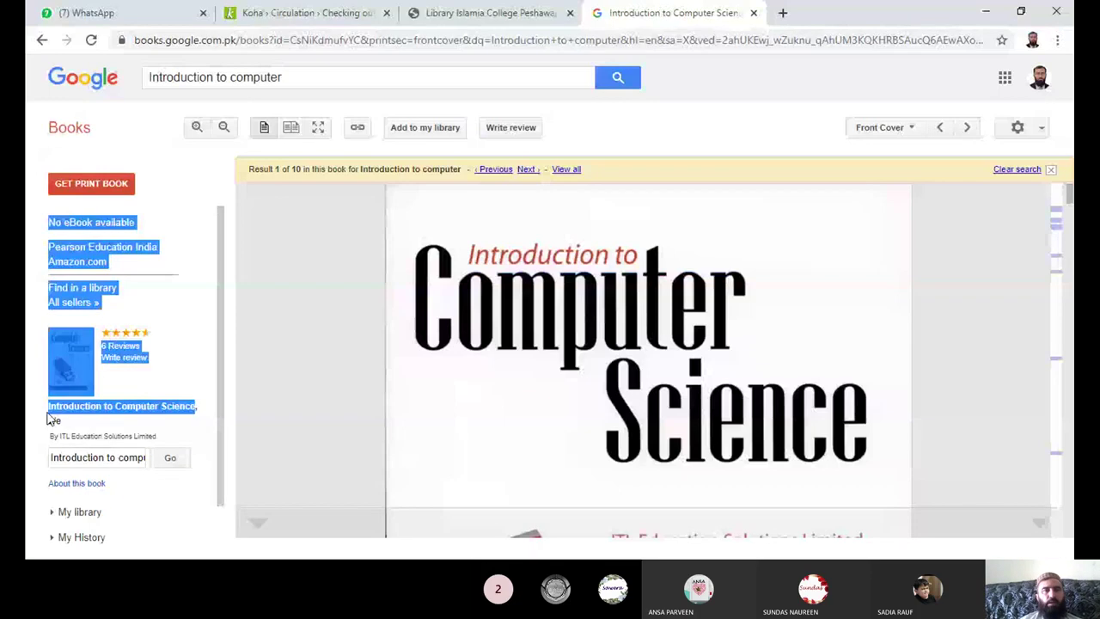
drag(49, 419, 49, 405)
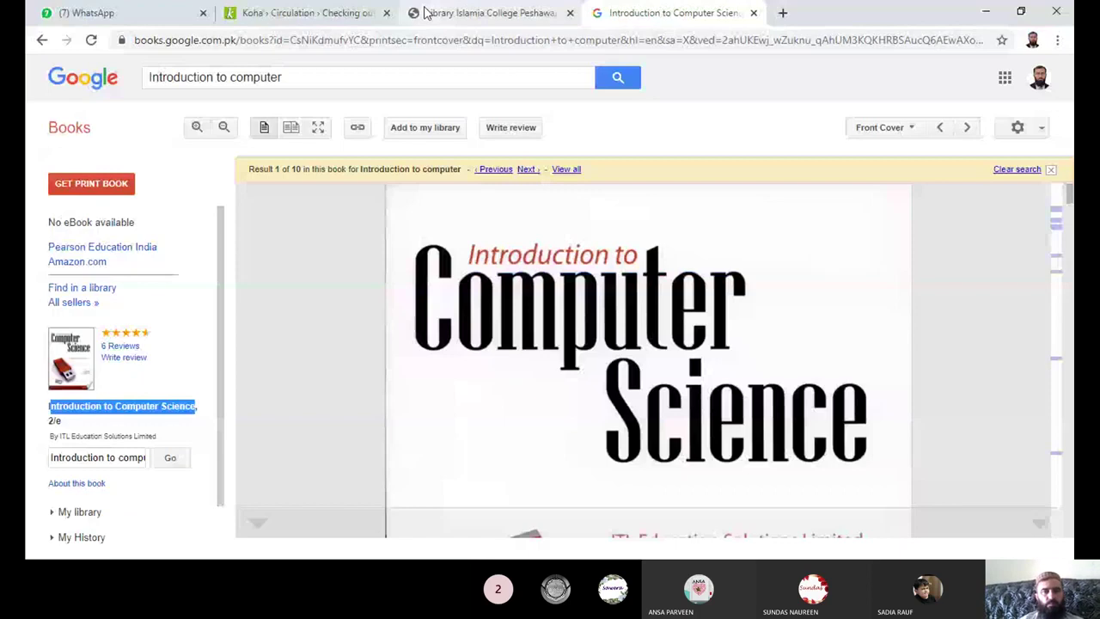
click(427, 13)
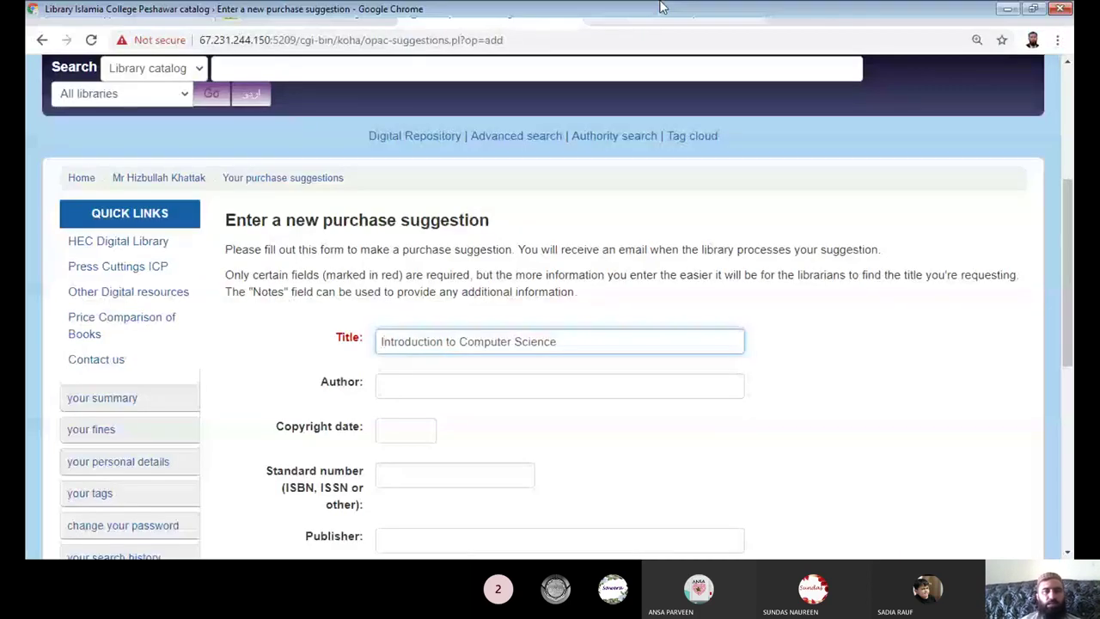
Step: Look through the cover, title page and copyright page of the Google Books preview for the book's author
click(661, 10)
scroll(636, 360, down, 1)
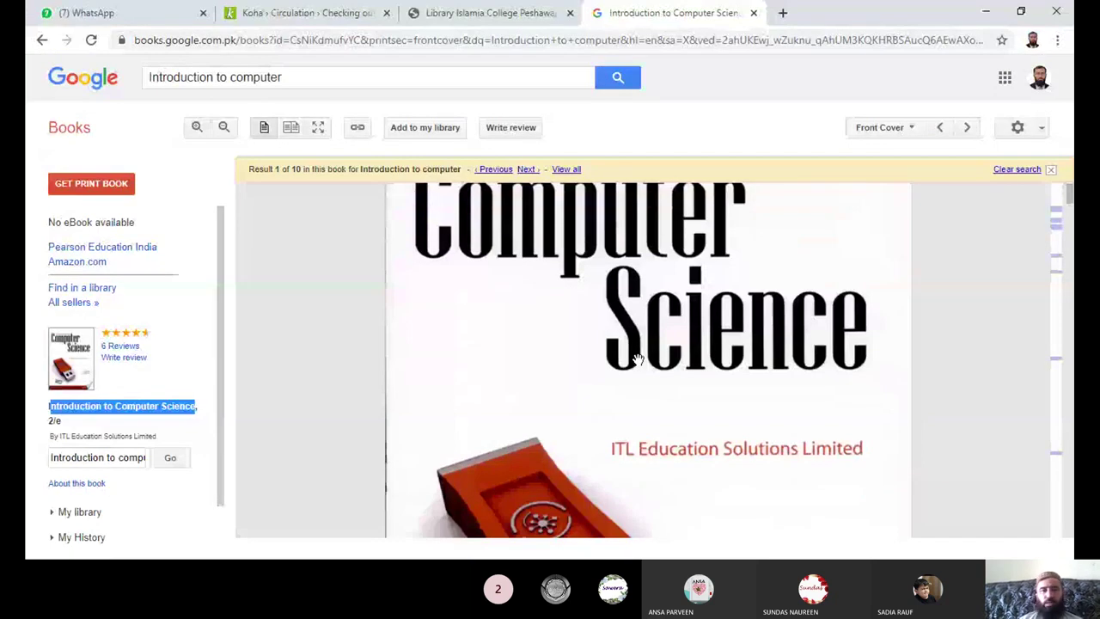
scroll(638, 360, down, 4)
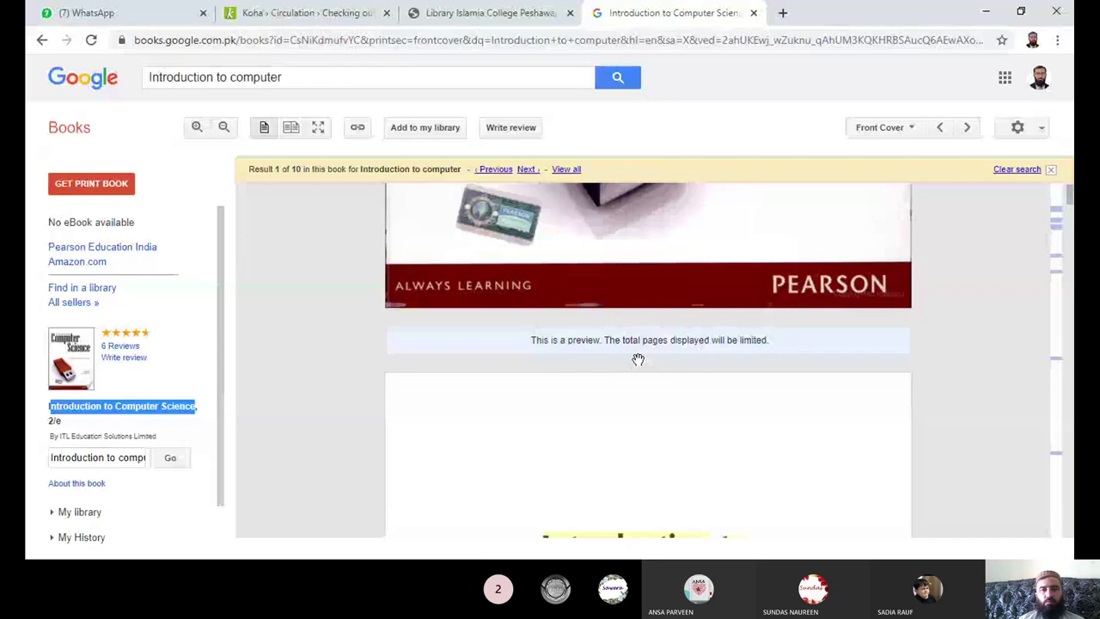
scroll(638, 360, down, 5)
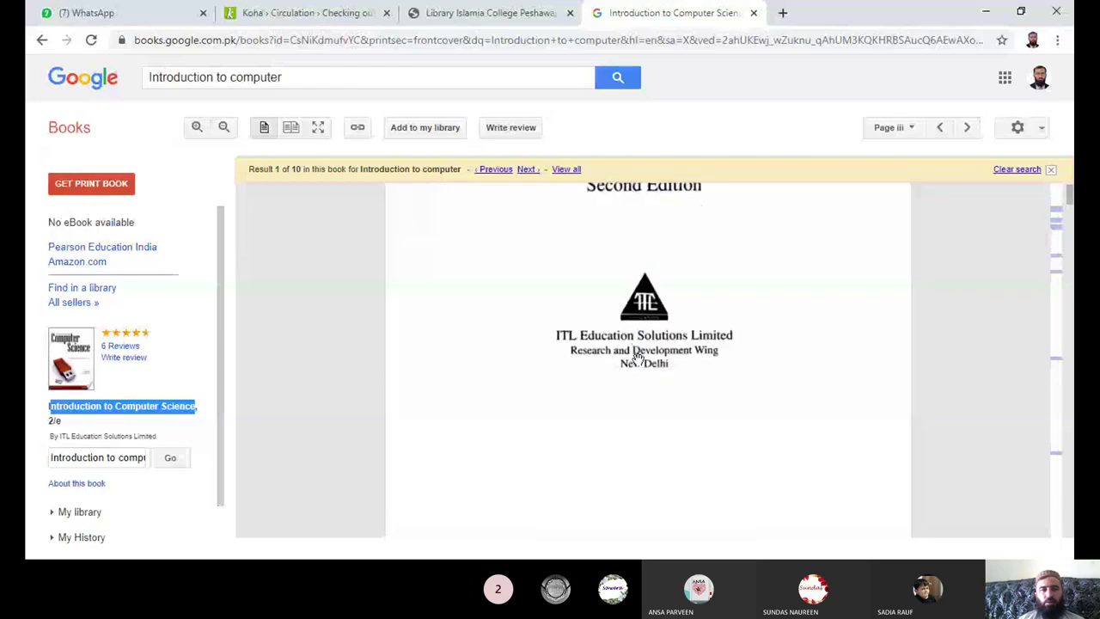
scroll(637, 360, down, 5)
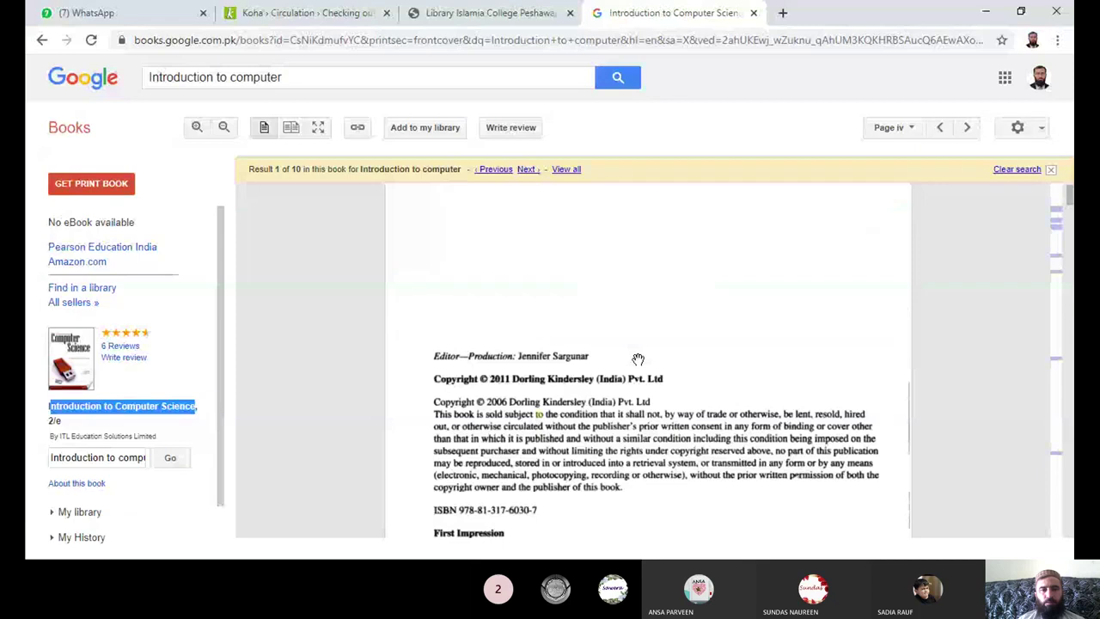
scroll(638, 360, down, 5)
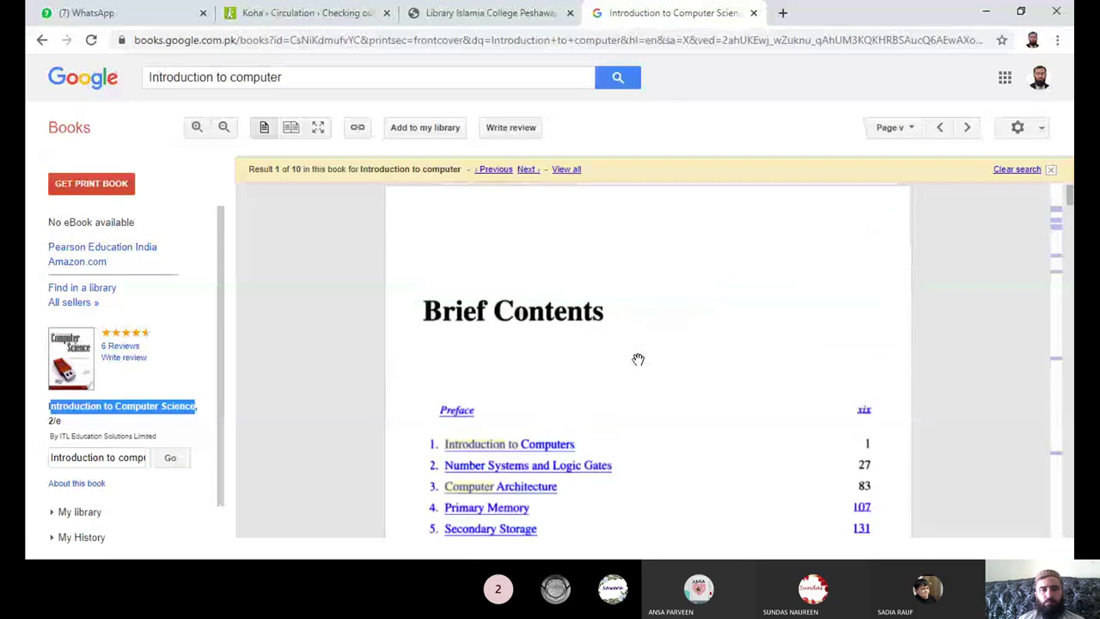
scroll(638, 359, up, 2)
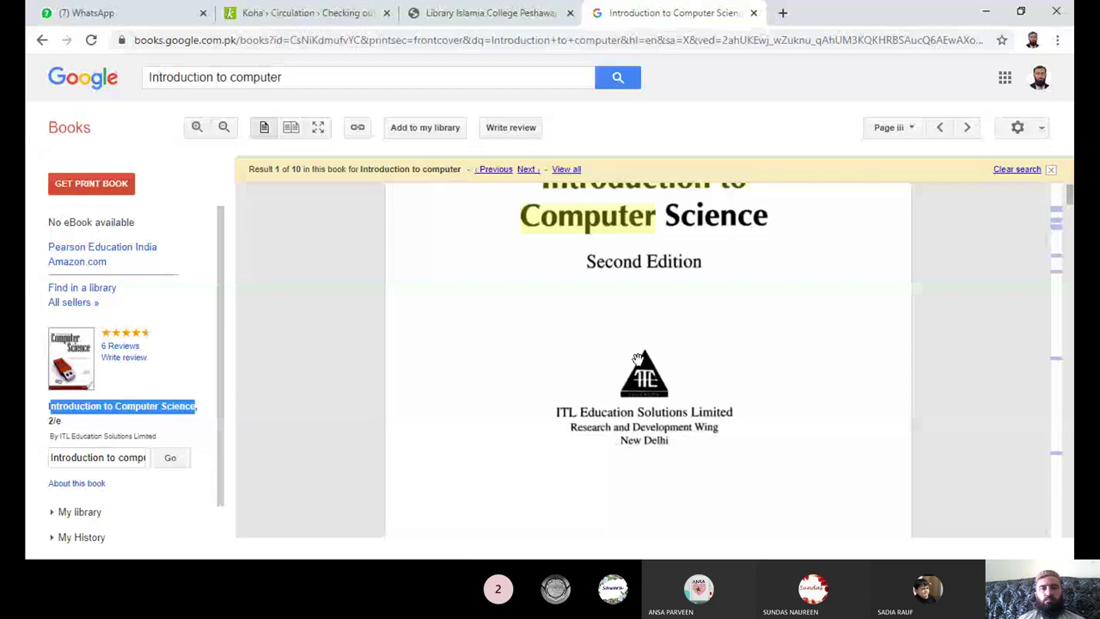
scroll(636, 357, up, 5)
scroll(636, 357, down, 1)
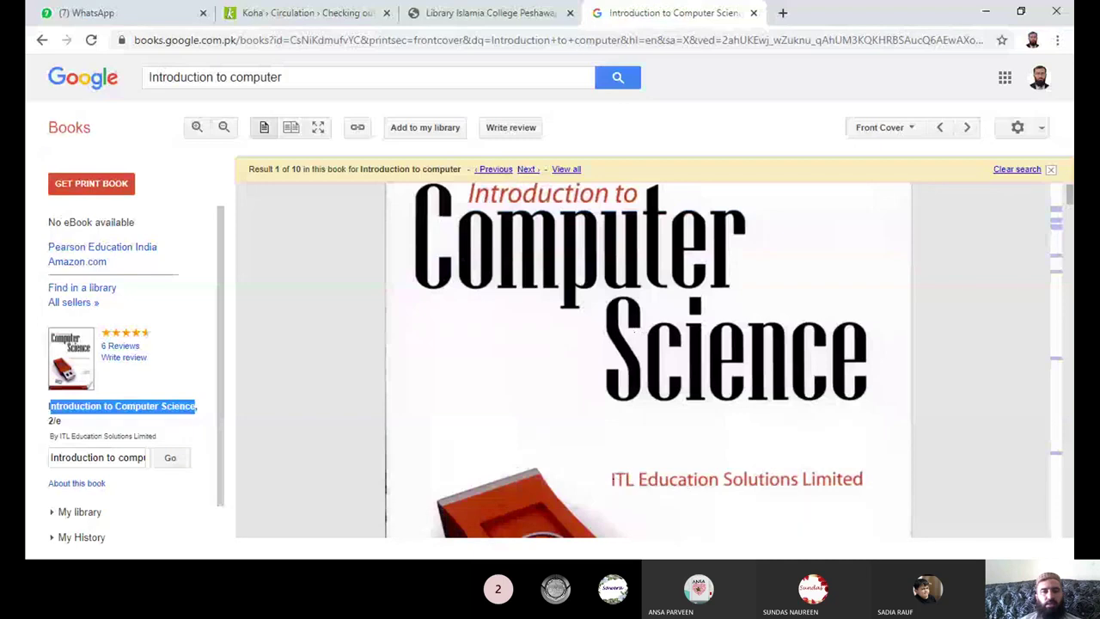
click(414, 134)
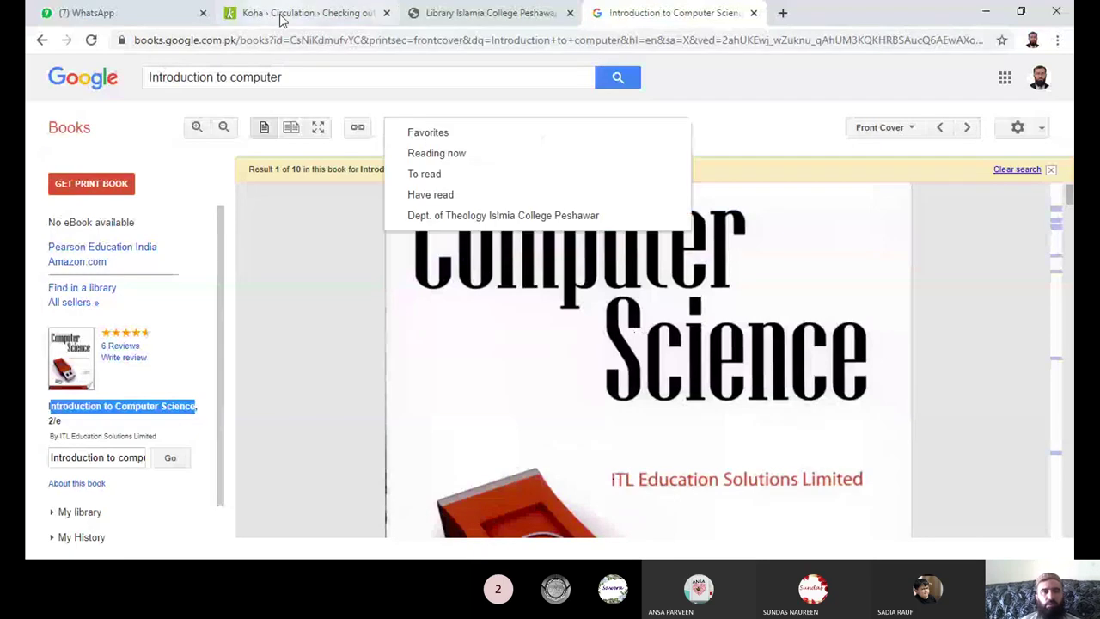
Step: Return to the purchase suggestion form and enter "ITL Education Solutions Ltd" as the author
click(486, 13)
click(421, 387)
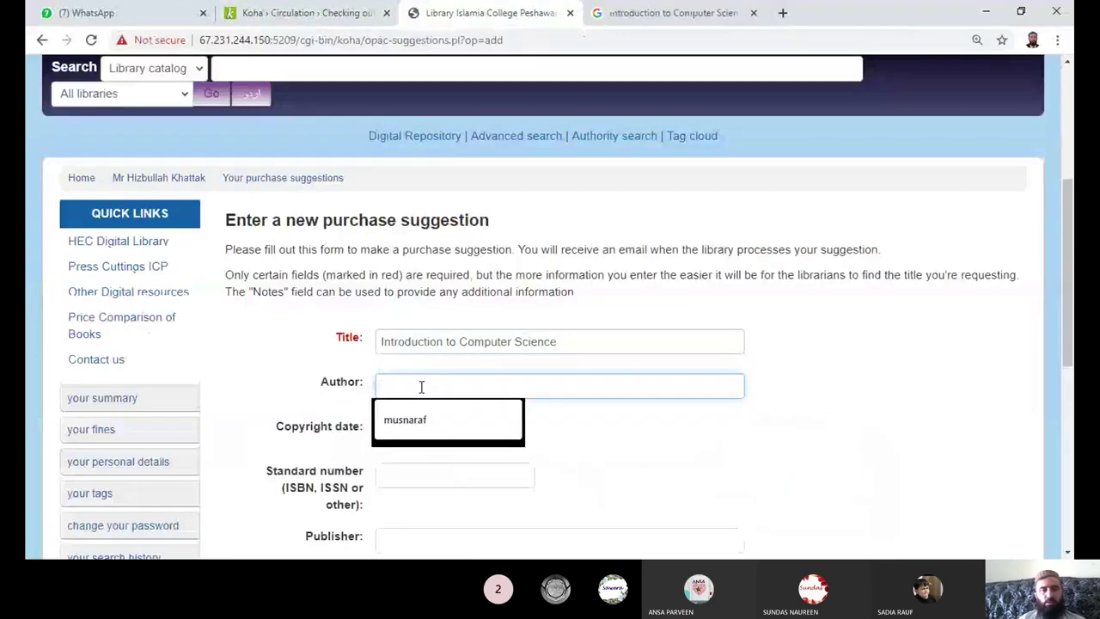
text(ITL Education)
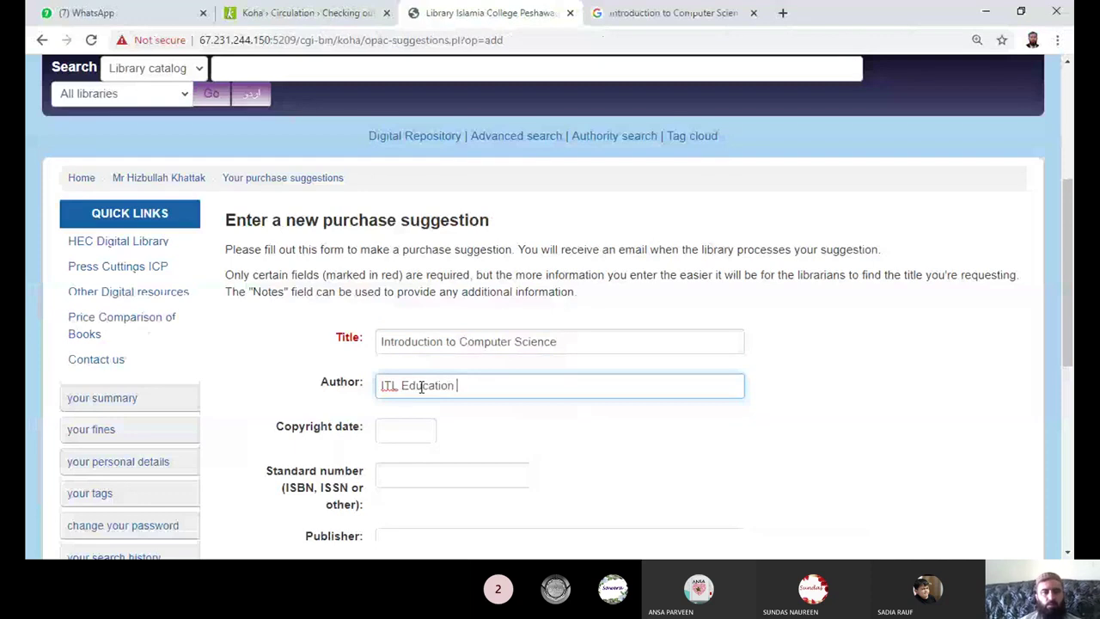
text(Solutions Ltd)
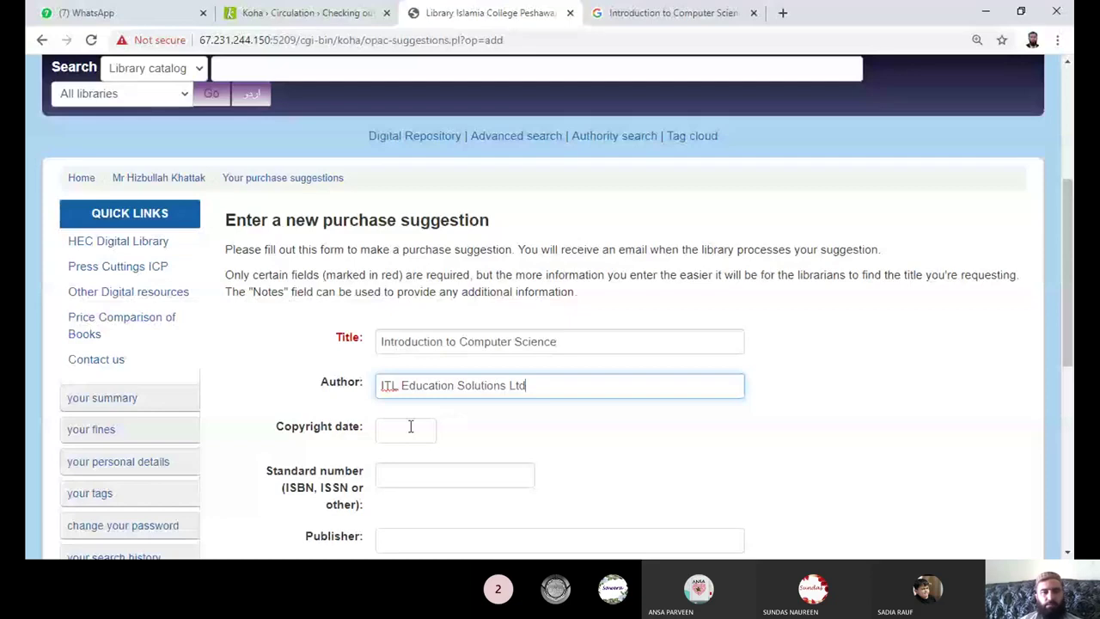
Step: Check the copyright page in the book preview and set the suggestion's copyright date to 2011
key(ctrl+Tab)
scroll(738, 375, down, 5)
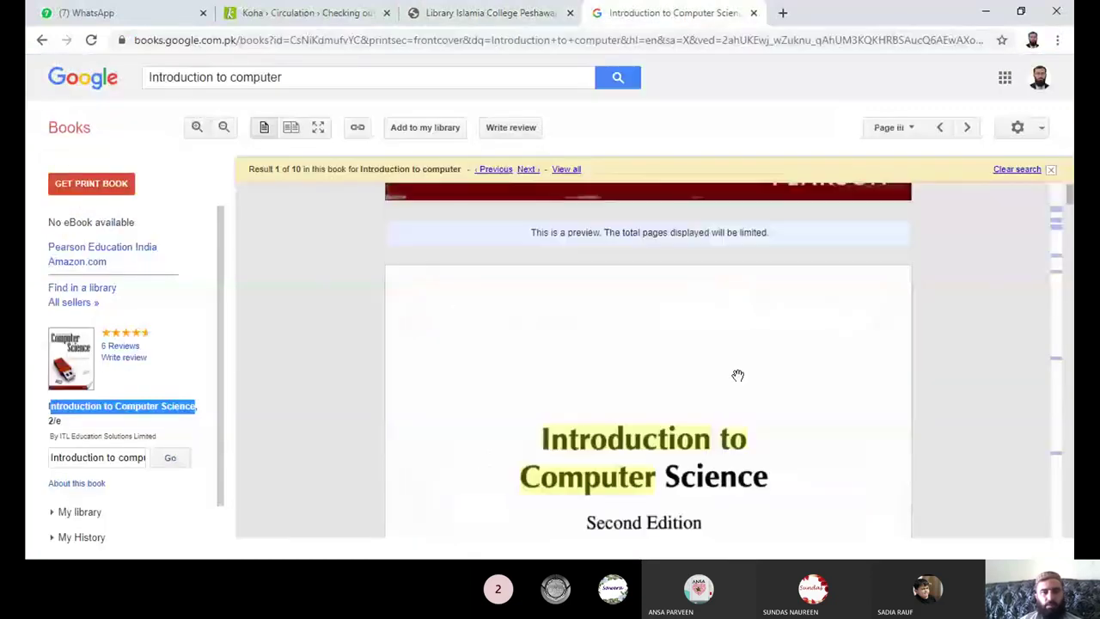
scroll(738, 375, down, 6)
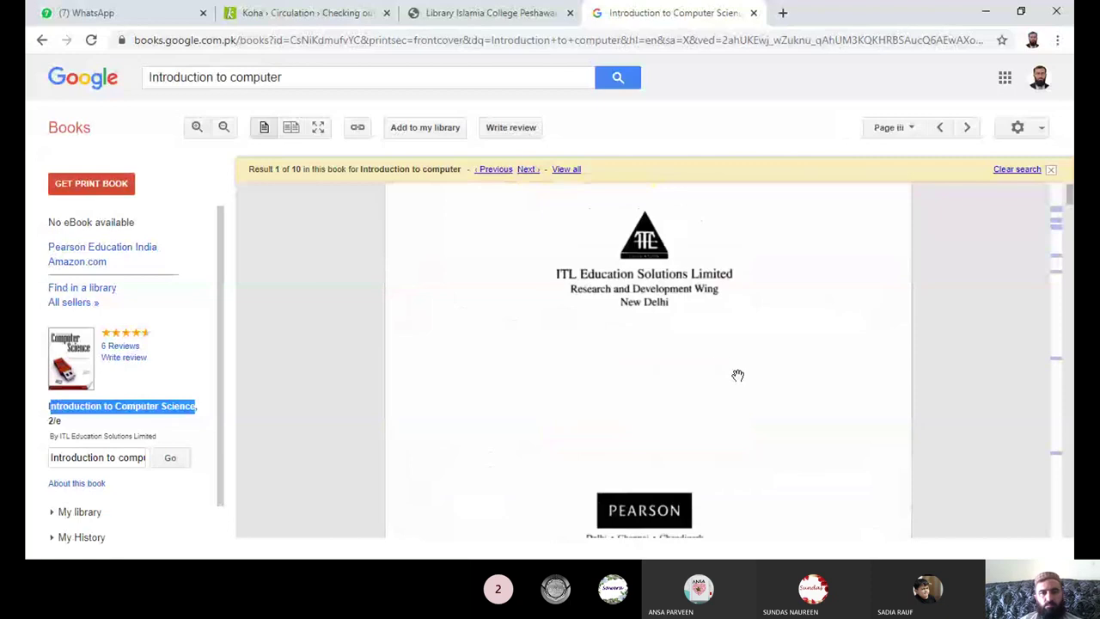
scroll(738, 374, down, 3)
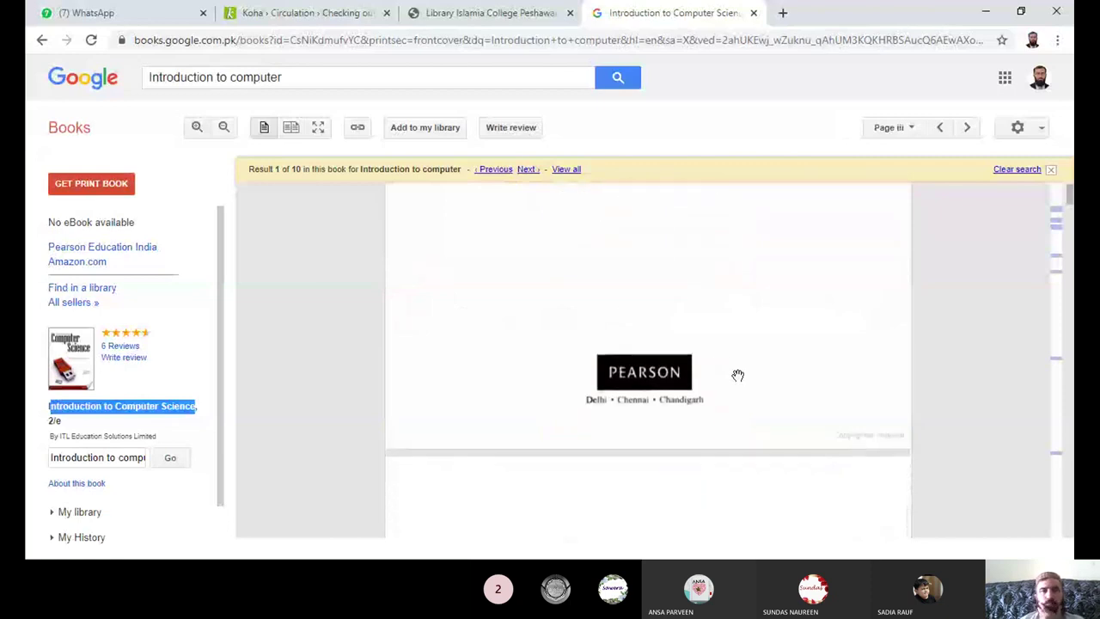
scroll(737, 374, down, 1)
scroll(738, 375, down, 3)
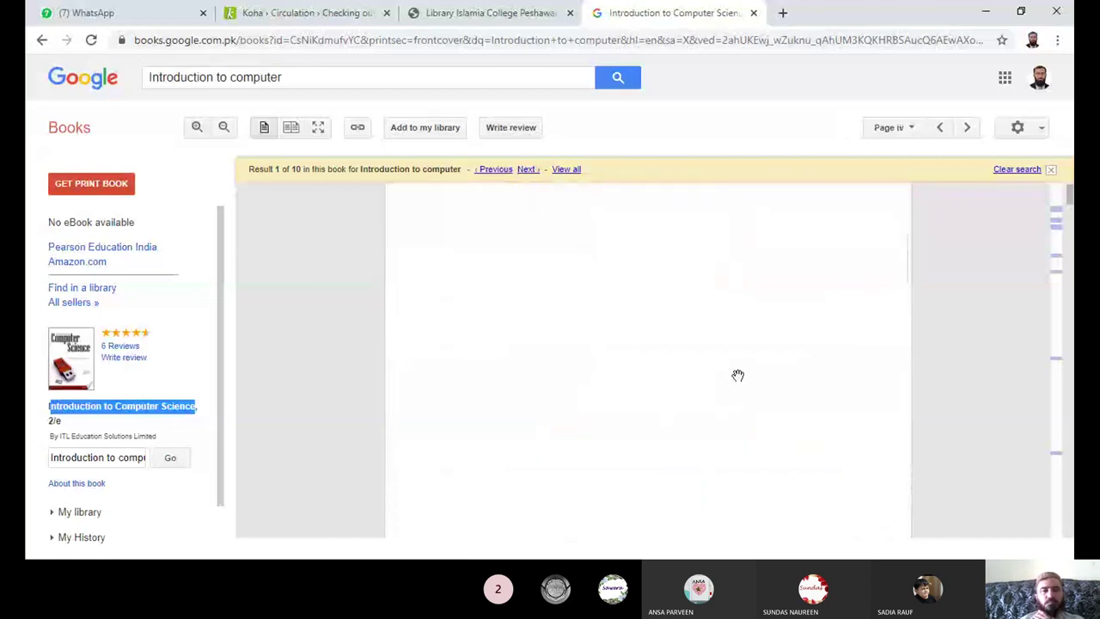
scroll(738, 375, down, 2)
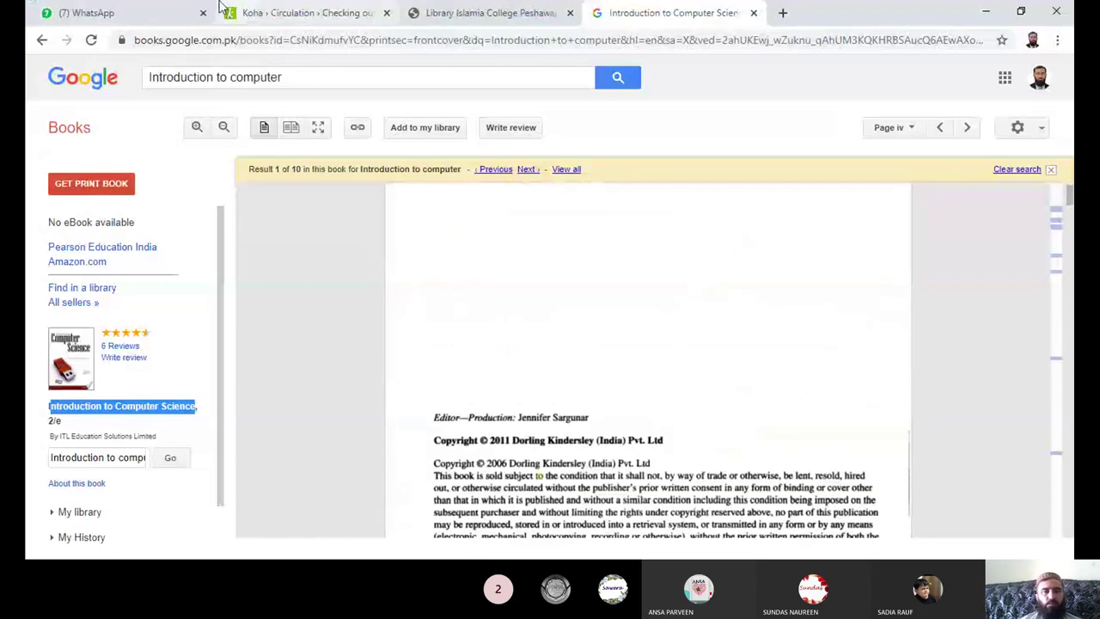
click(434, 10)
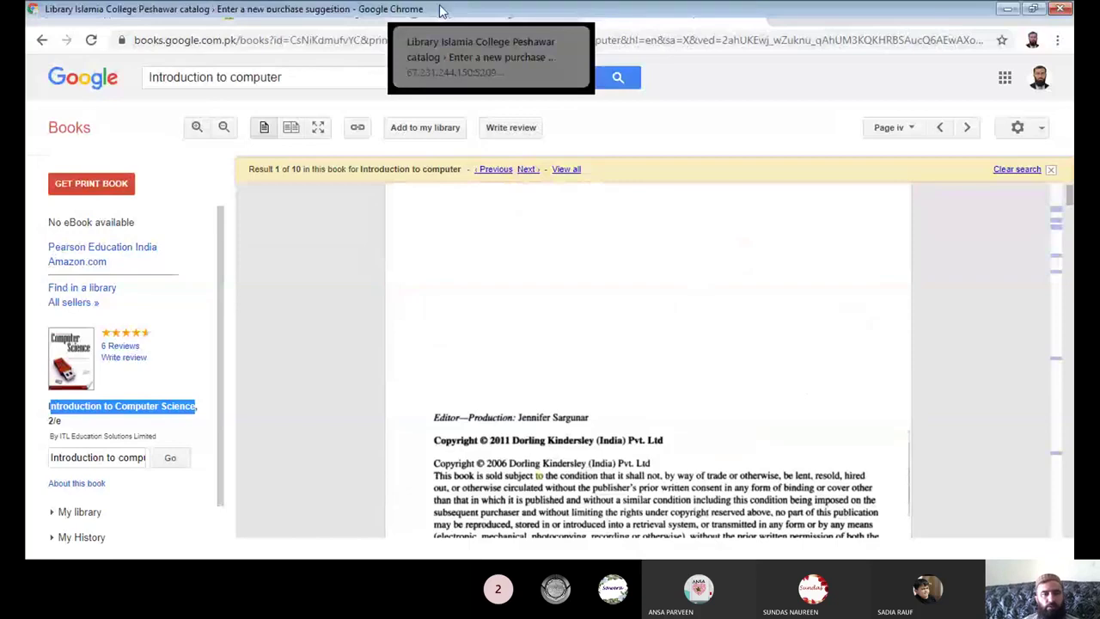
key(BackSpace)
key(BackSpace)
text(11)
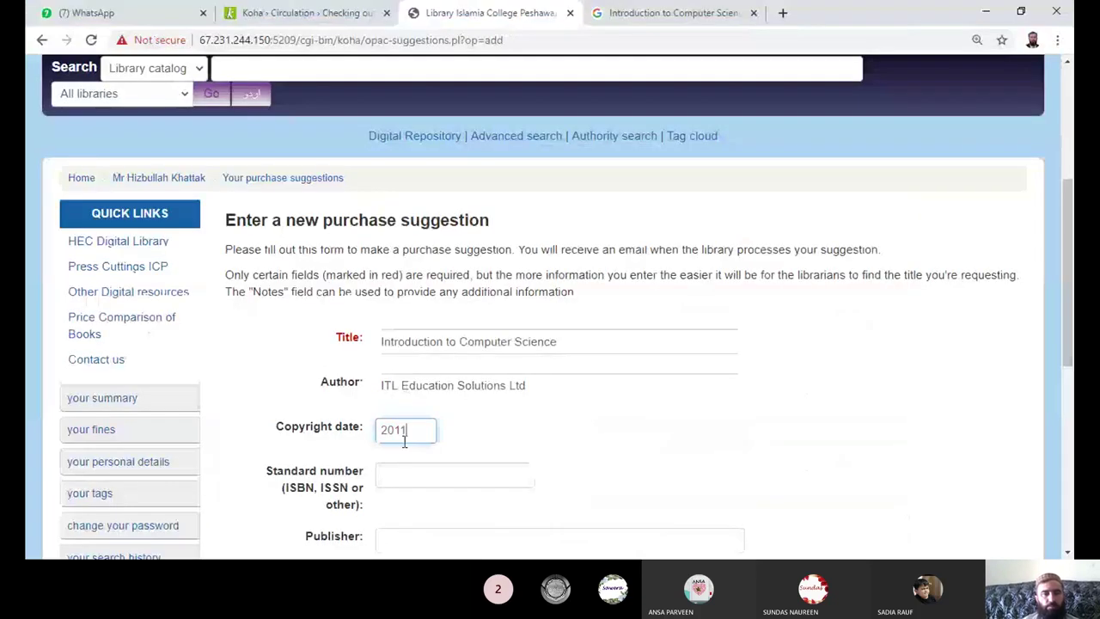
click(396, 473)
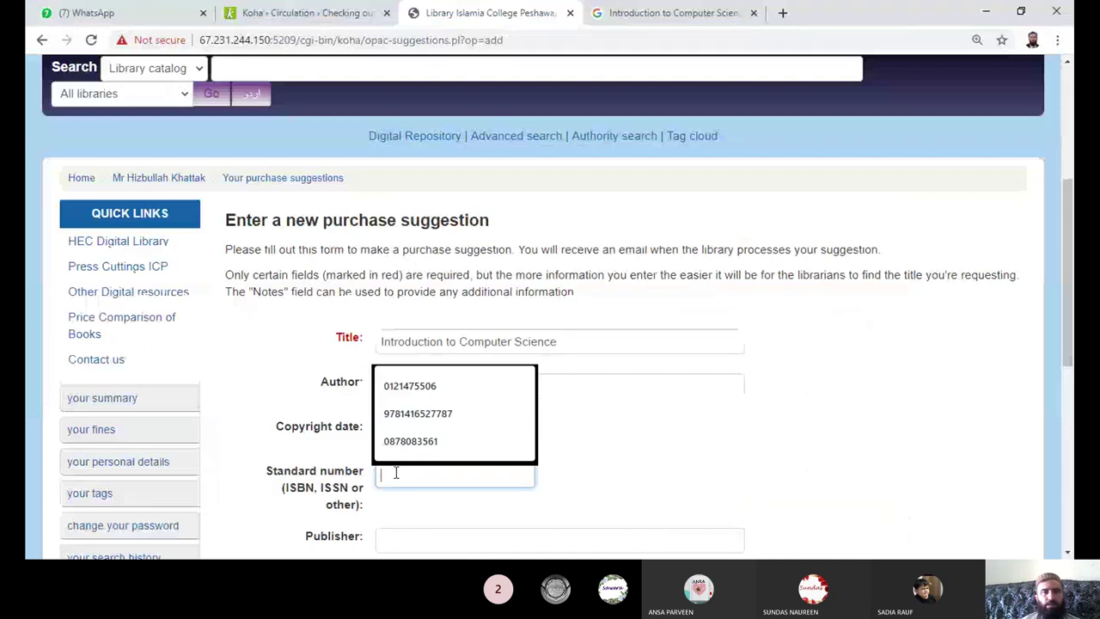
click(653, 7)
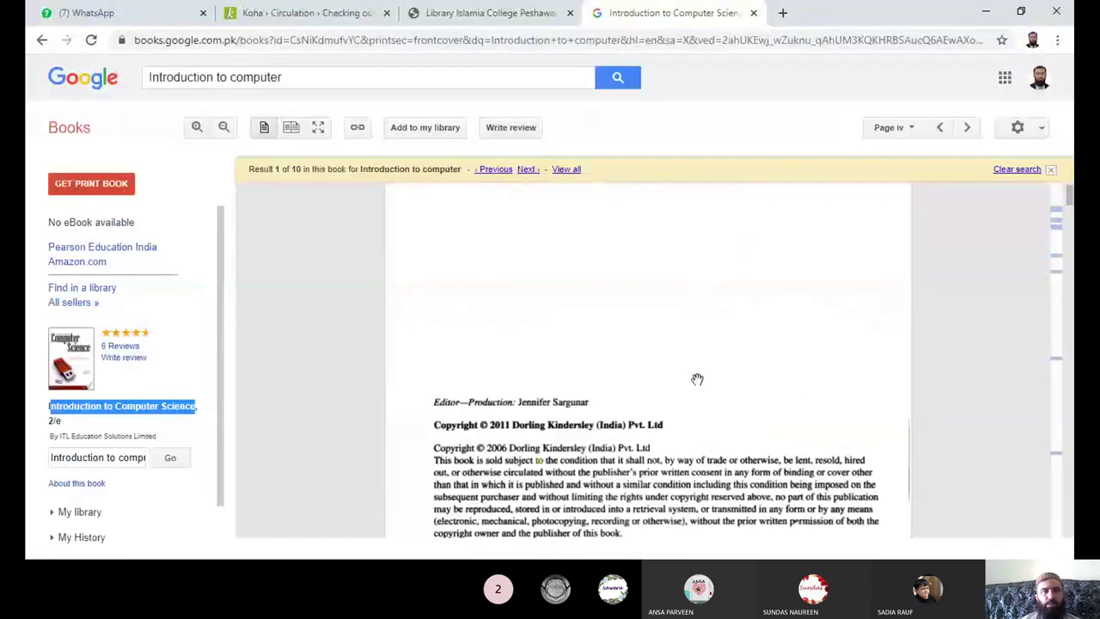
scroll(696, 379, down, 1)
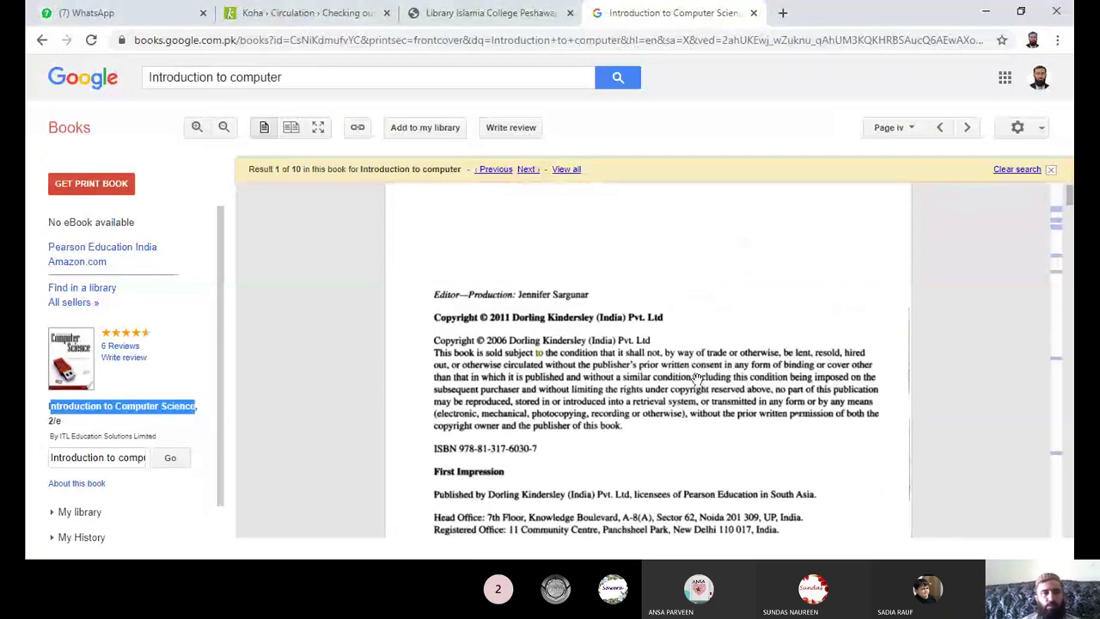
click(348, 10)
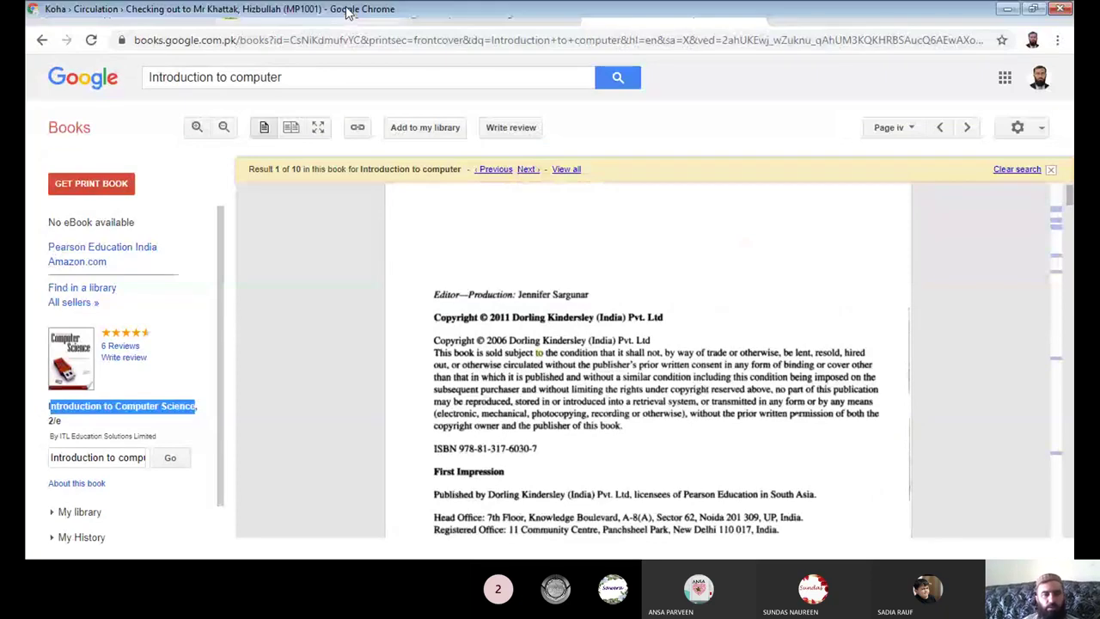
click(488, 13)
text(97891)
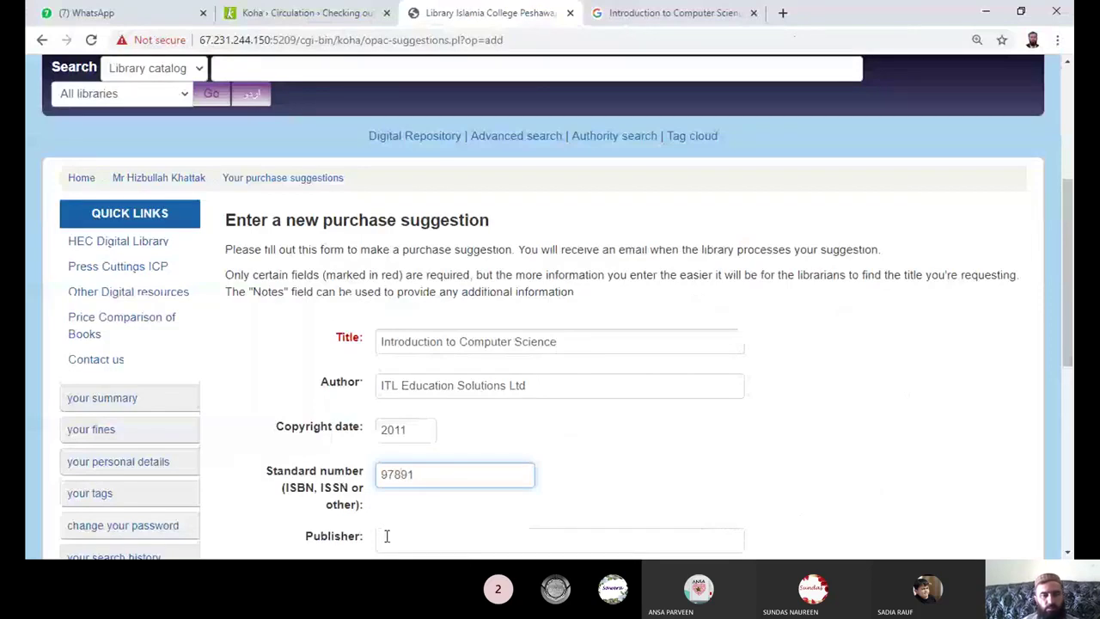
text(1276548)
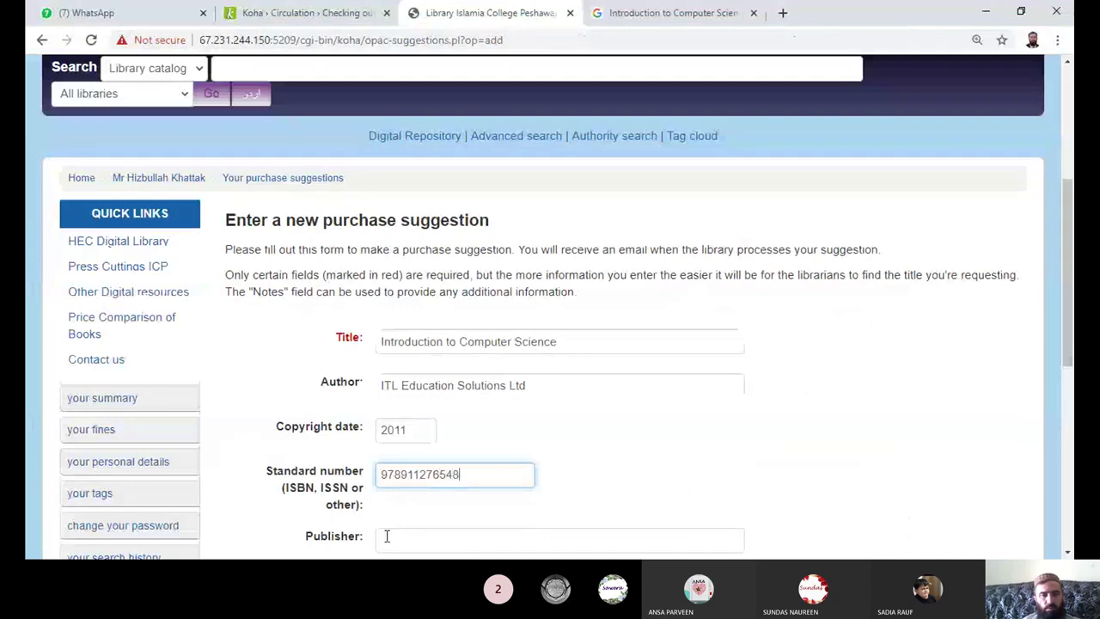
text(9)
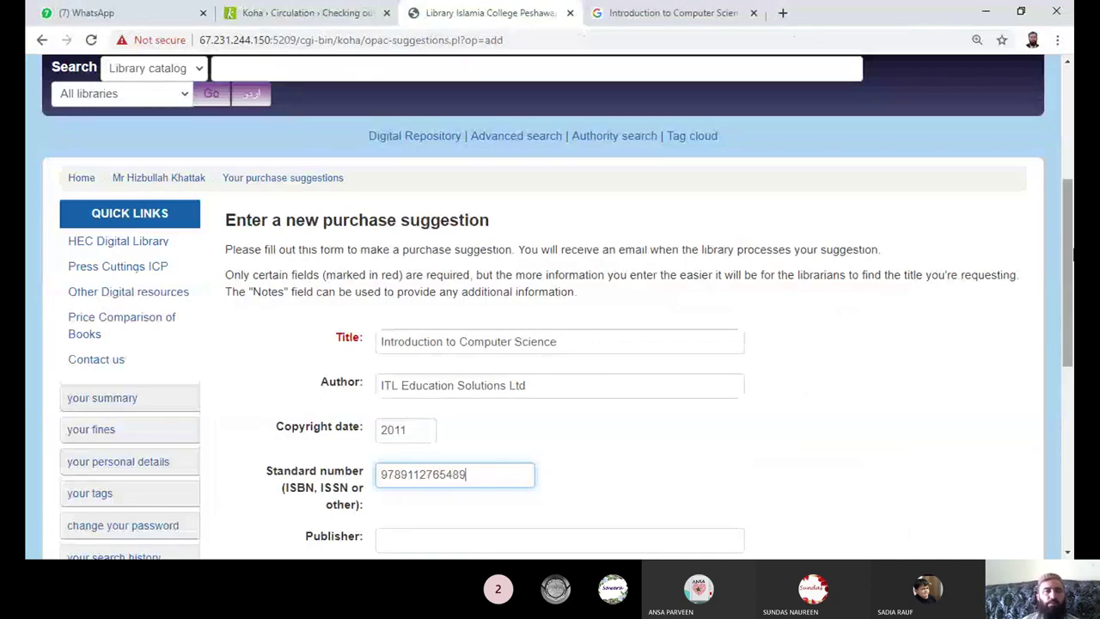
Step: Submit the purchase suggestion with the remaining optional fields left blank and check its entry in the account's purchase suggestions
scroll(467, 356, down, 4)
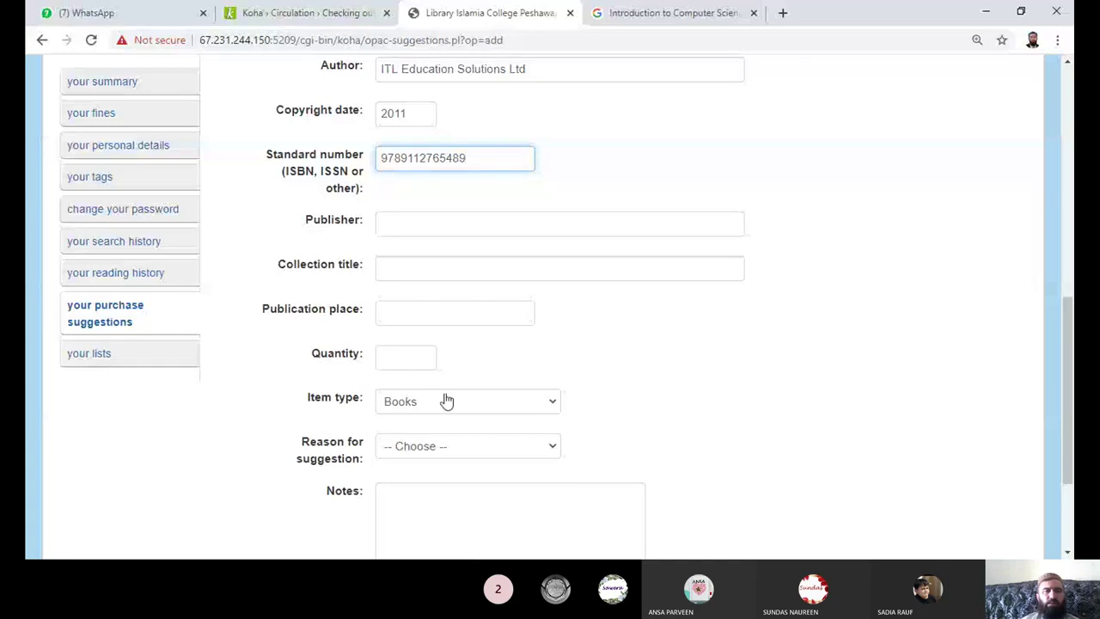
click(424, 229)
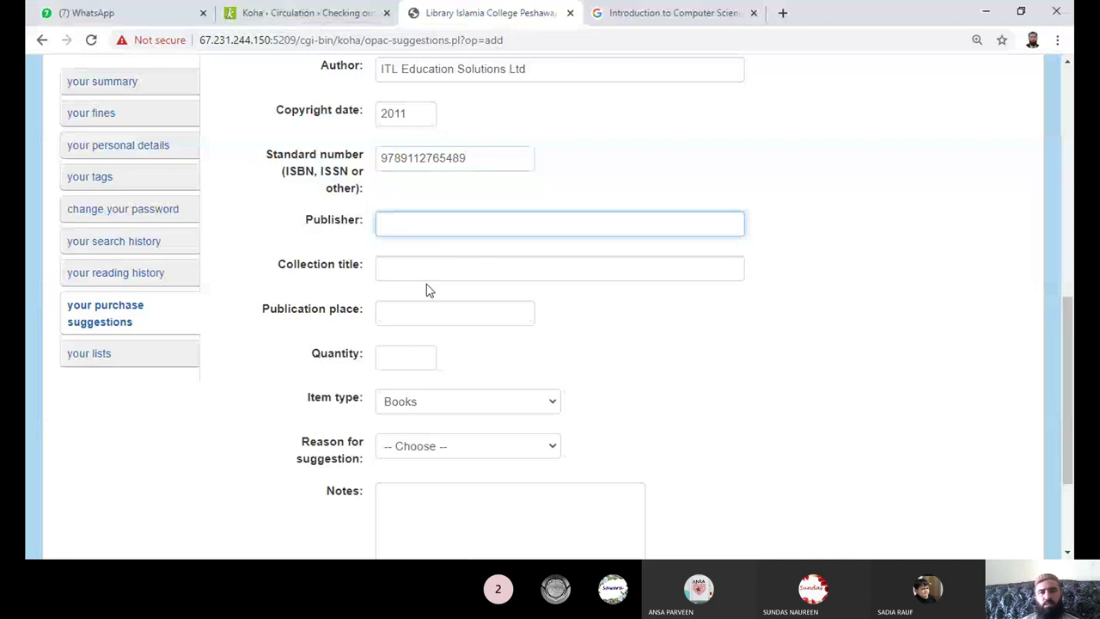
scroll(516, 511, down, 2)
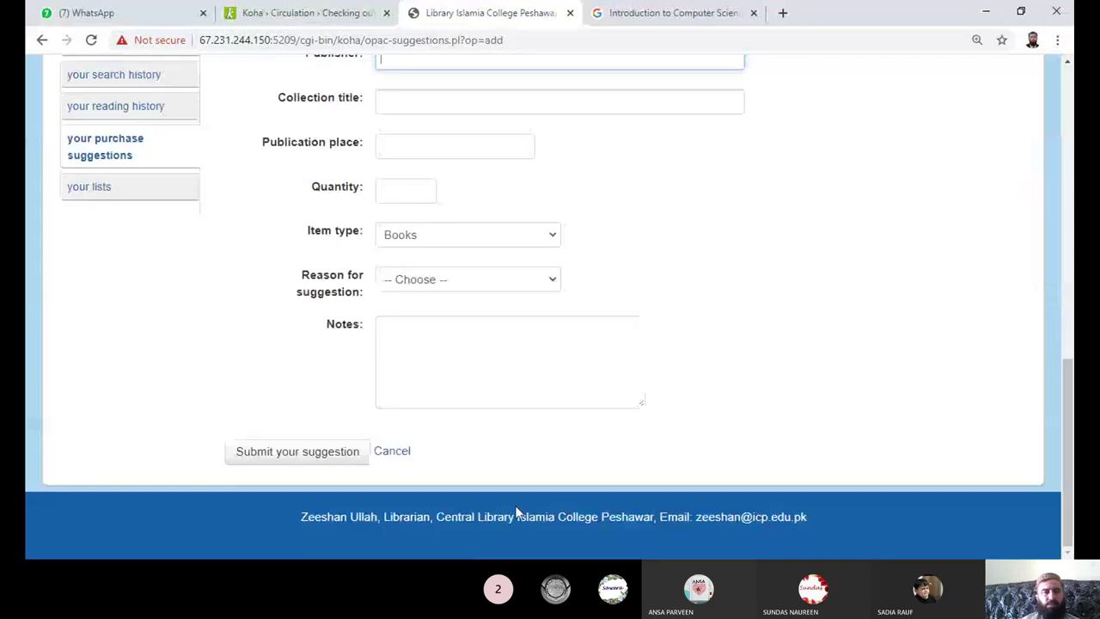
click(293, 464)
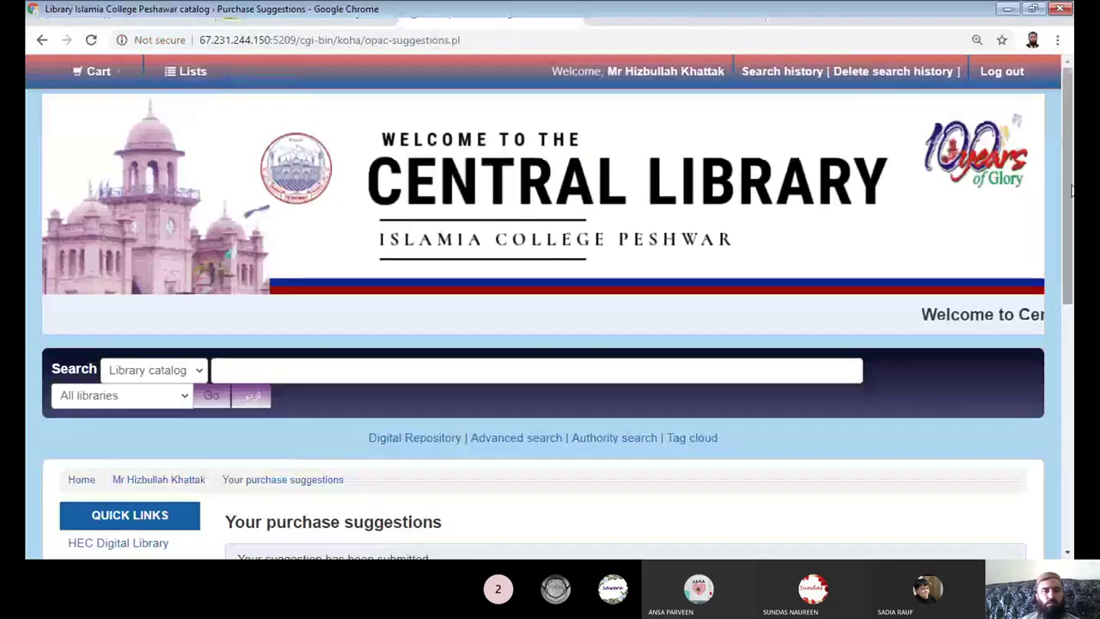
scroll(272, 326, down, 3)
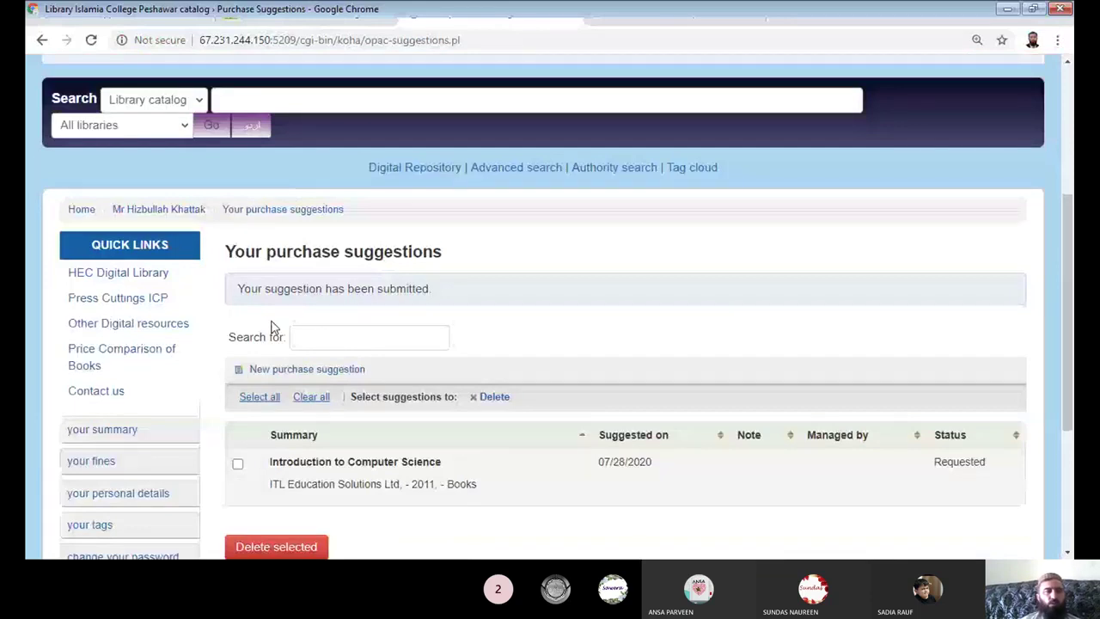
drag(1072, 325, 1072, 440)
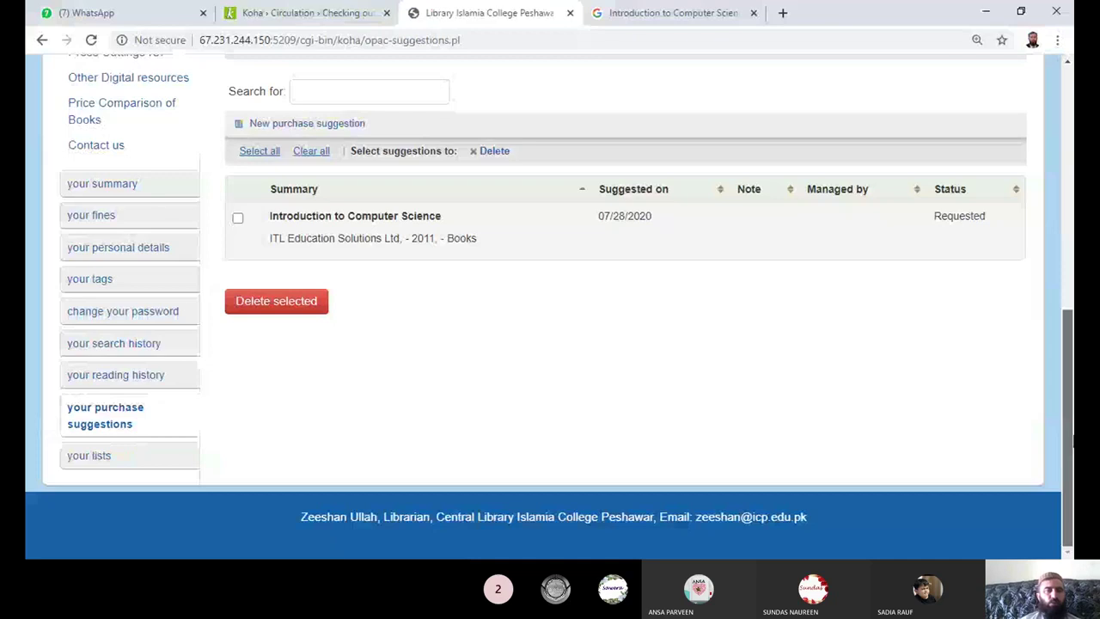
Step: Open the patron account's lists, view the private lists and switch to the public lists
click(89, 460)
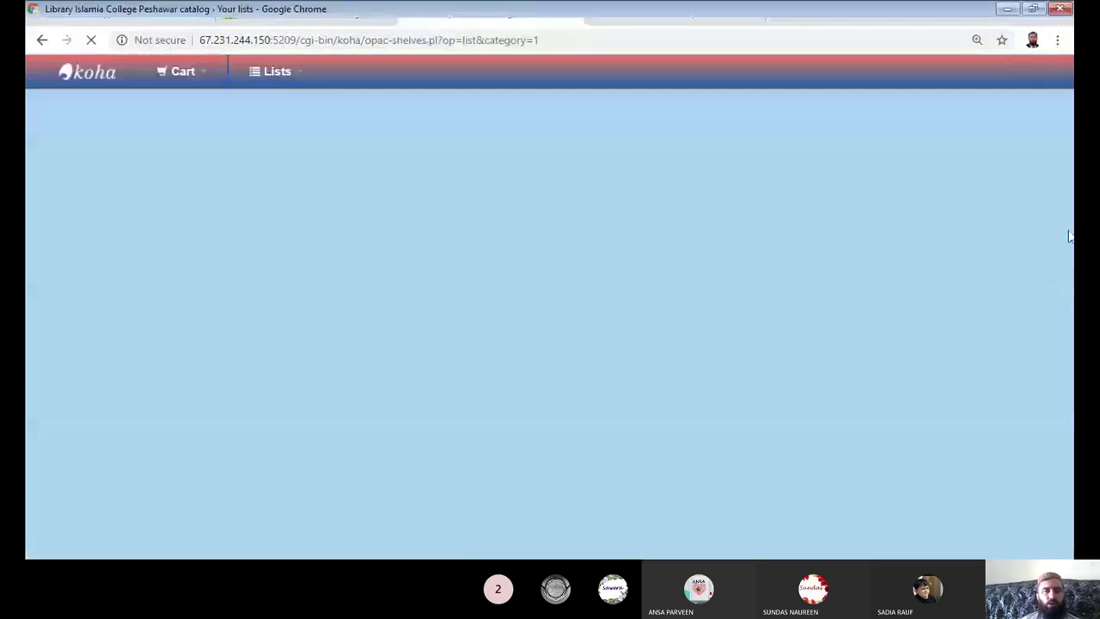
scroll(515, 360, down, 3)
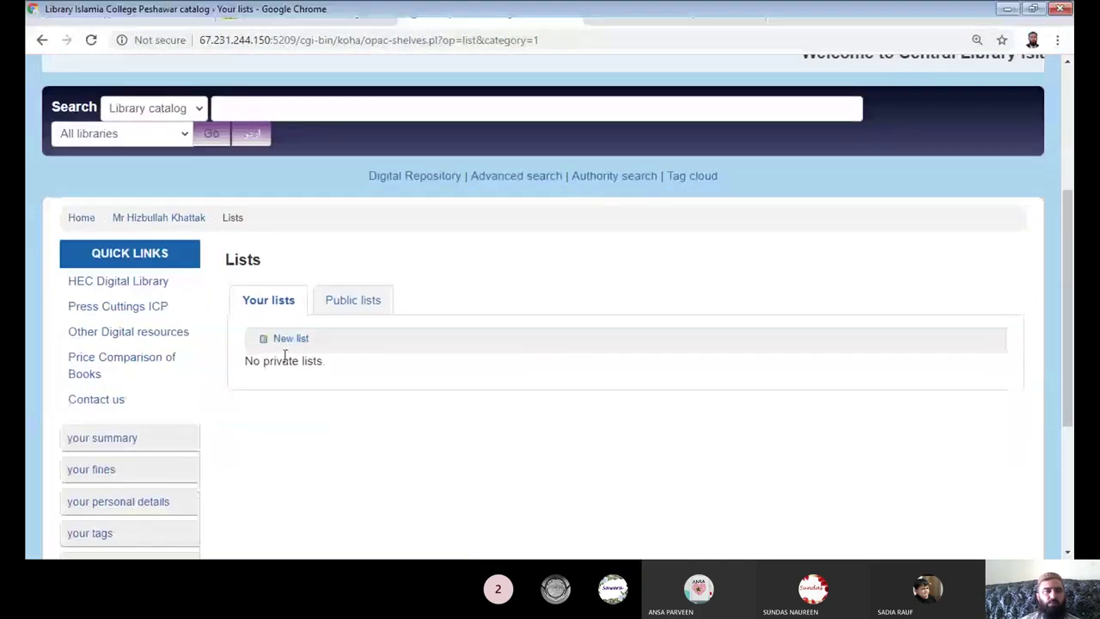
click(359, 314)
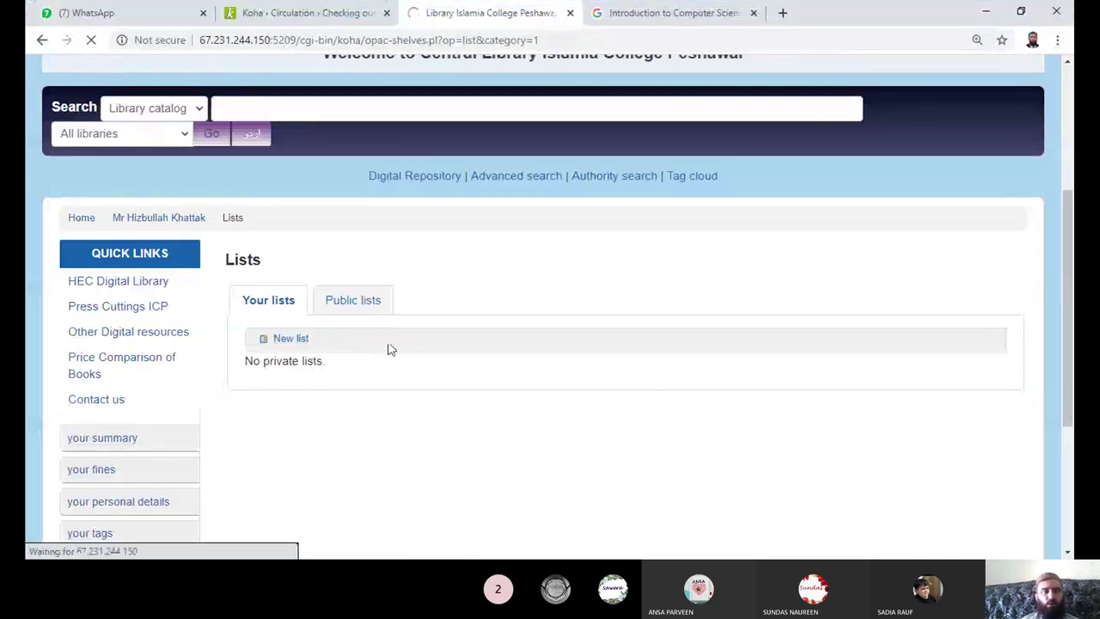
click(358, 315)
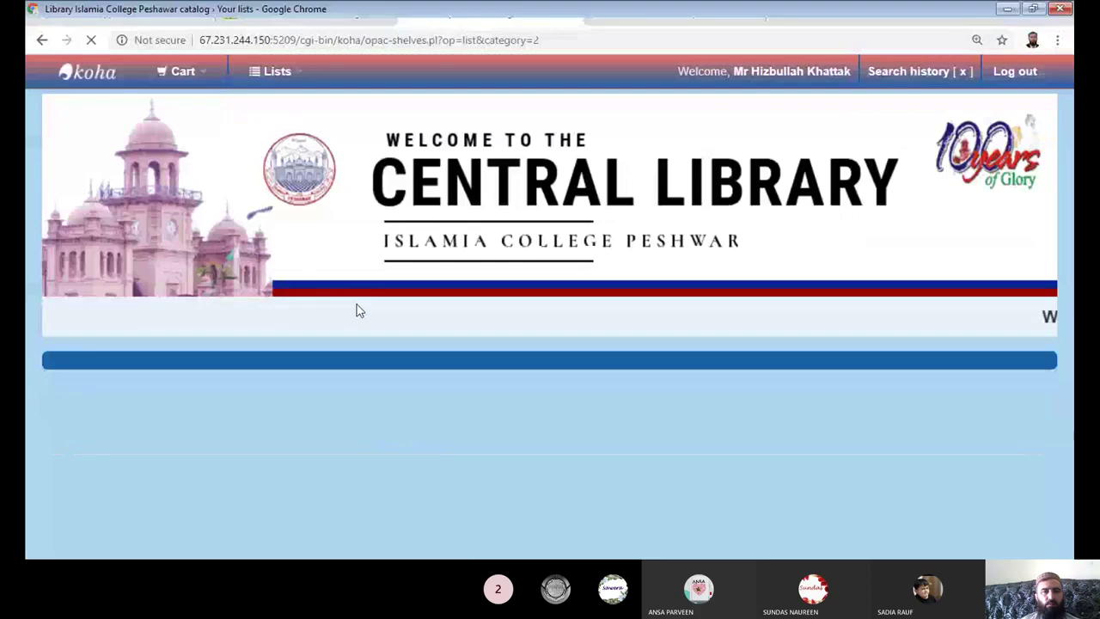